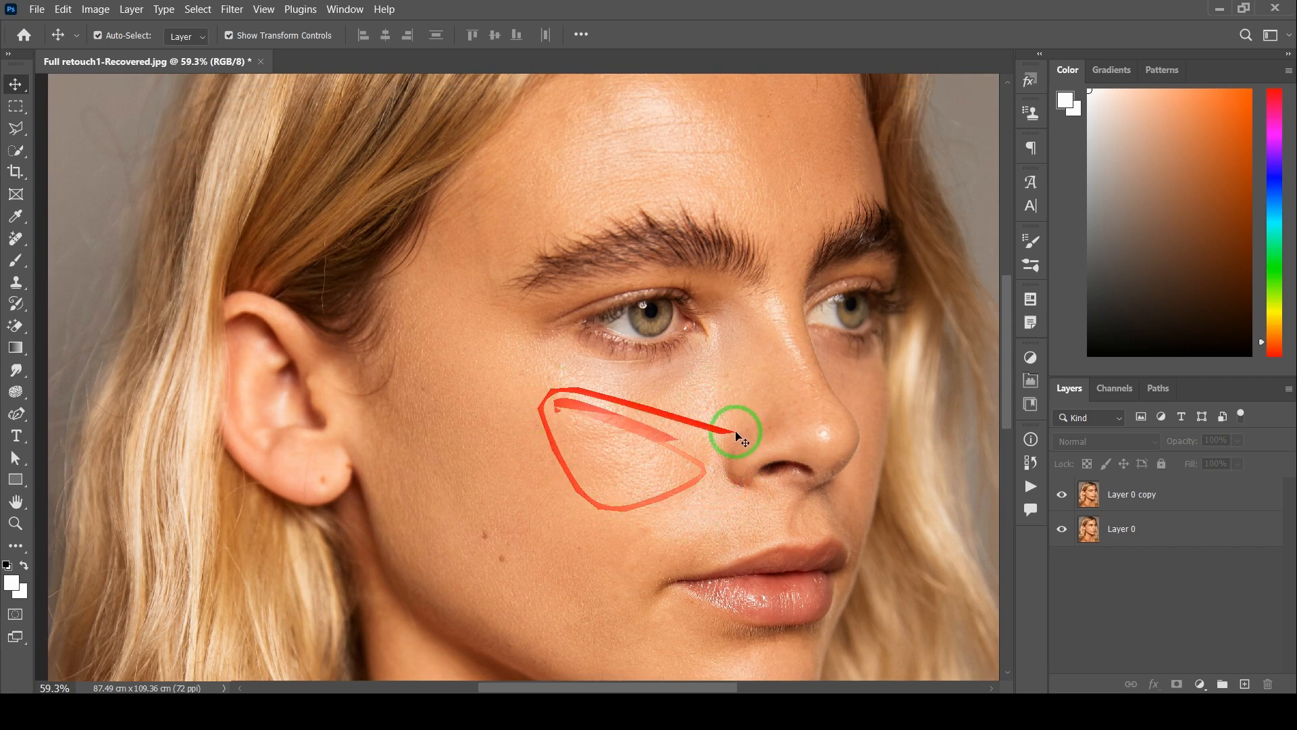
Step: Inspect the cheek highlights, forehead and two moles on the lower cheek up close
{"action": "scroll", "coordinate": [709, 304], "scroll_direction": "up", "scroll_amount": 2}
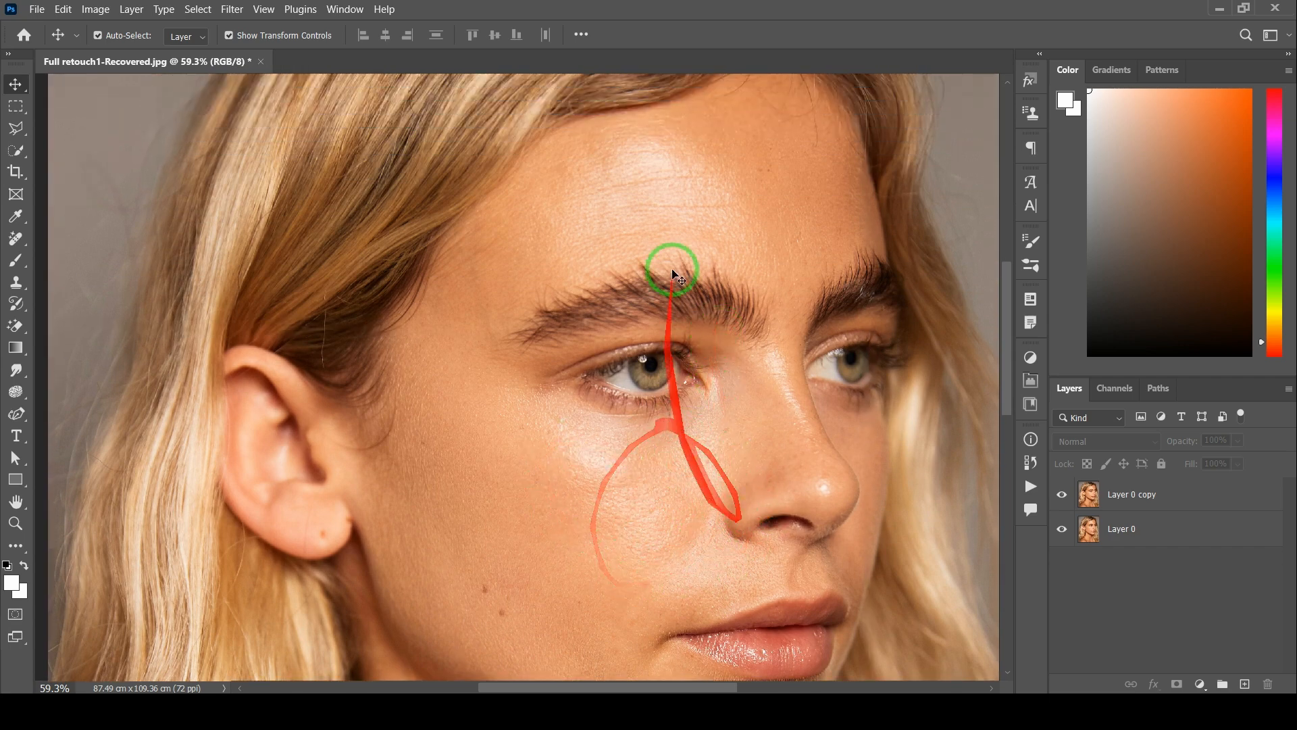
{"action": "key", "text": "ctrl+0"}
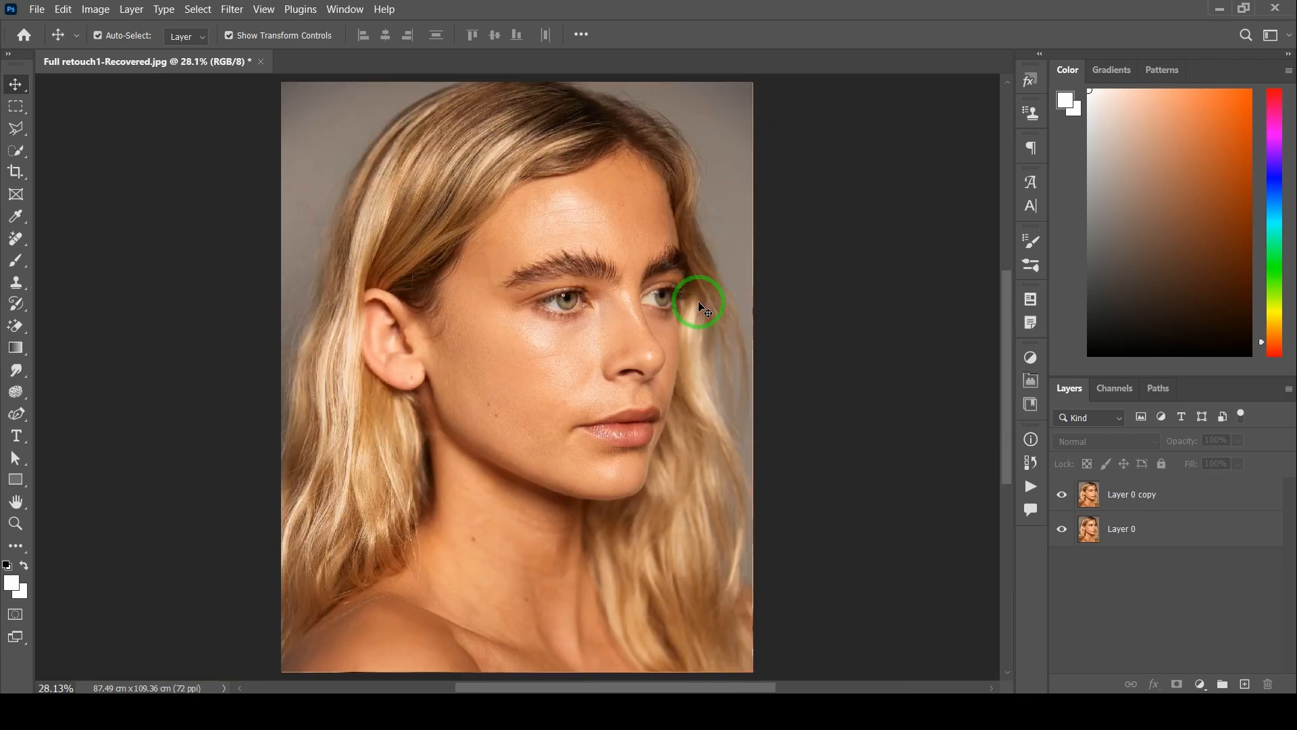
{"action": "scroll", "coordinate": [464, 428], "scroll_direction": "up", "scroll_amount": 5}
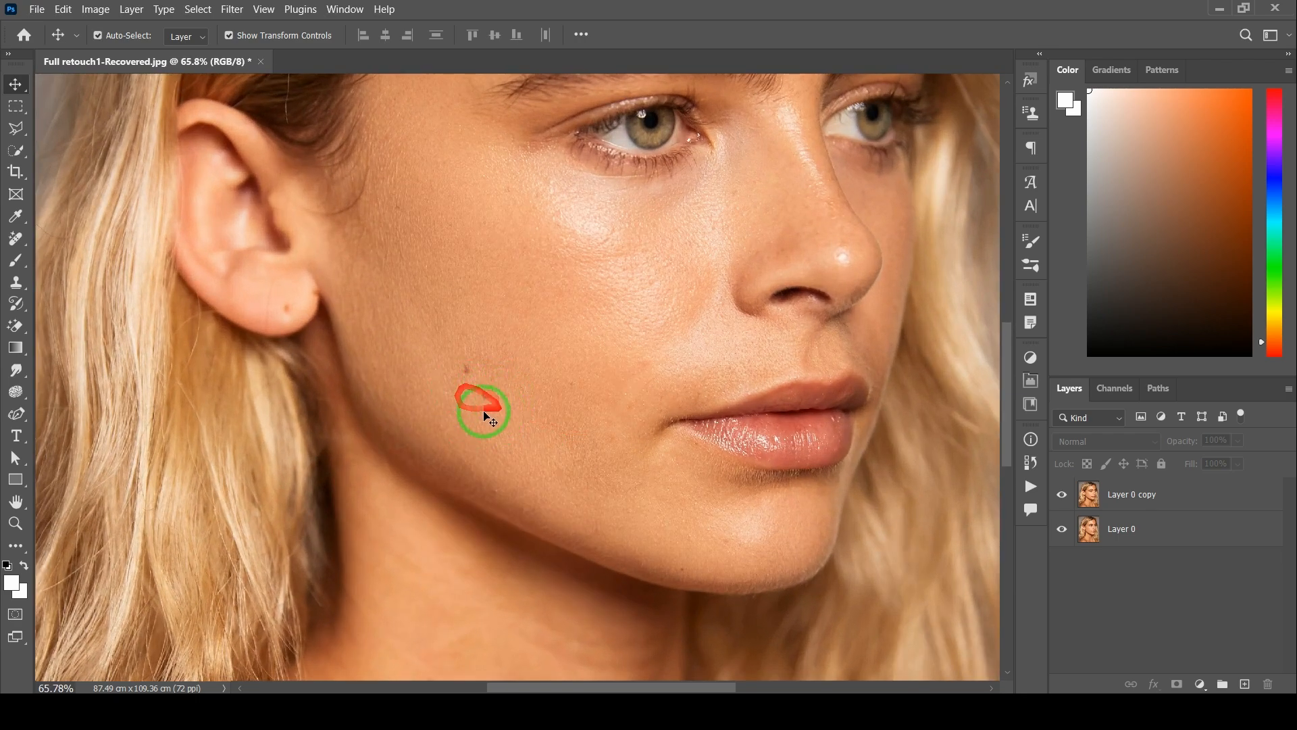
{"action": "scroll", "coordinate": [471, 409], "scroll_direction": "up", "scroll_amount": 1}
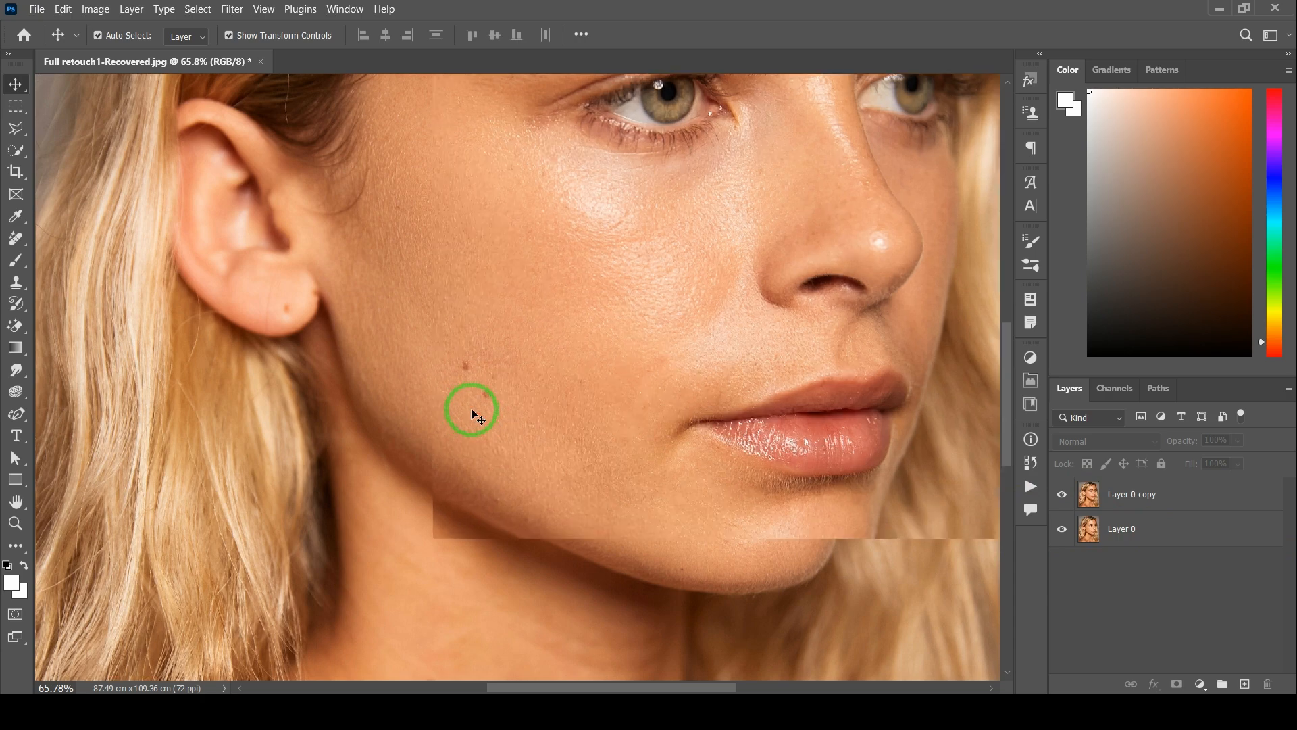
{"action": "scroll", "coordinate": [471, 409], "scroll_direction": "up", "scroll_amount": 4}
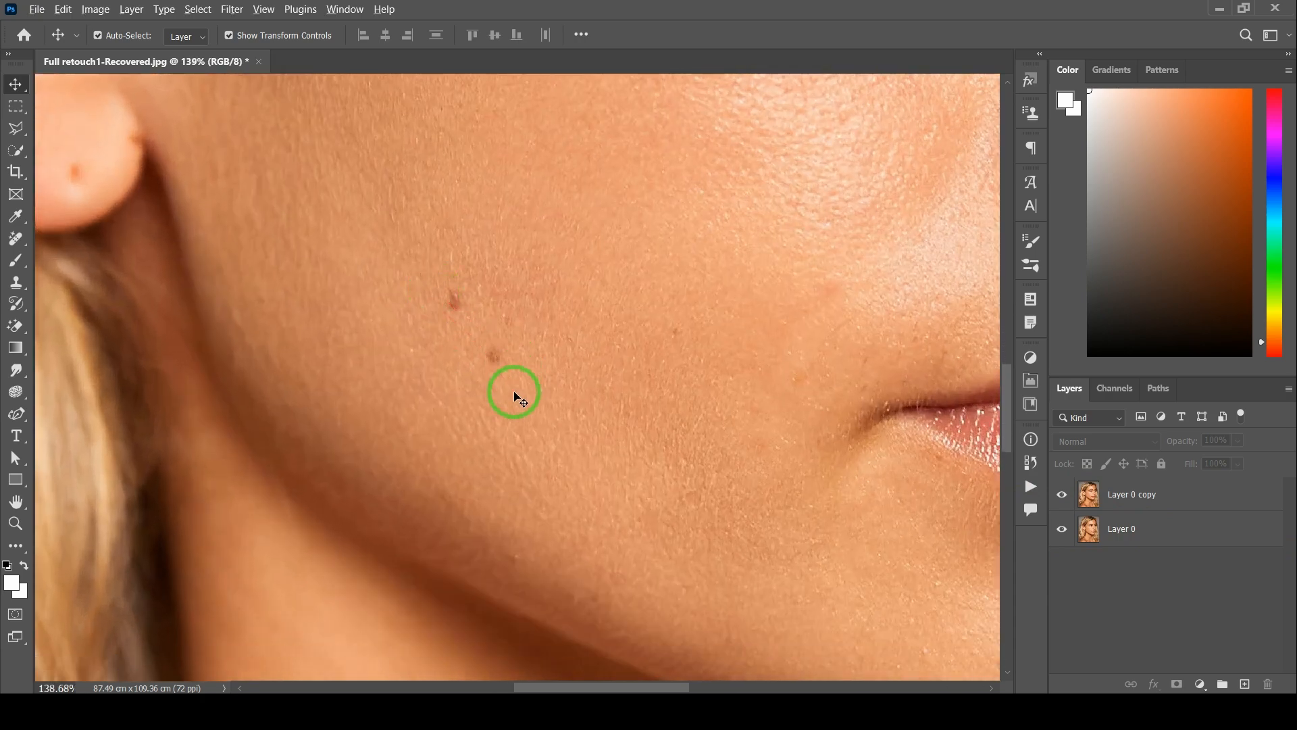
{"action": "key", "text": "ctrl+0"}
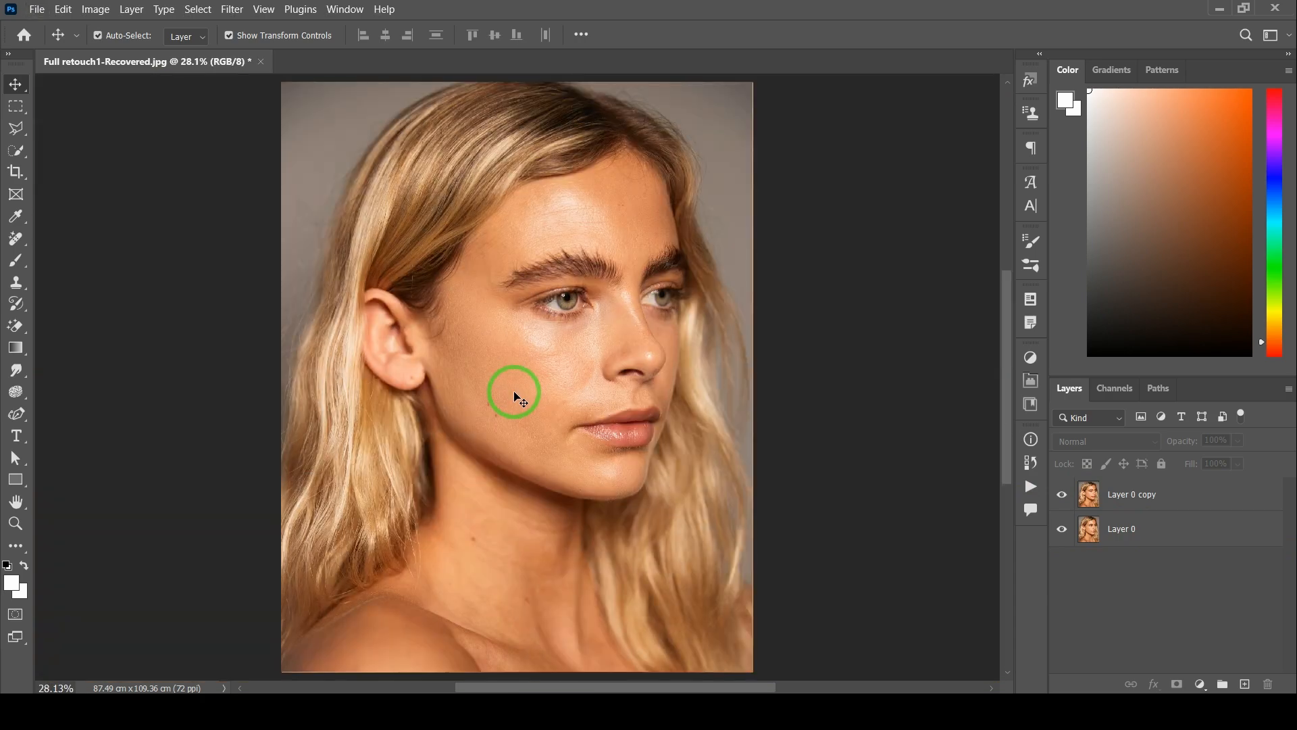
Step: Remove the two moles on the lower cheek from Layer 0 copy using the Remove Tool at size 10
{"action": "left_click", "coordinate": [1194, 500]}
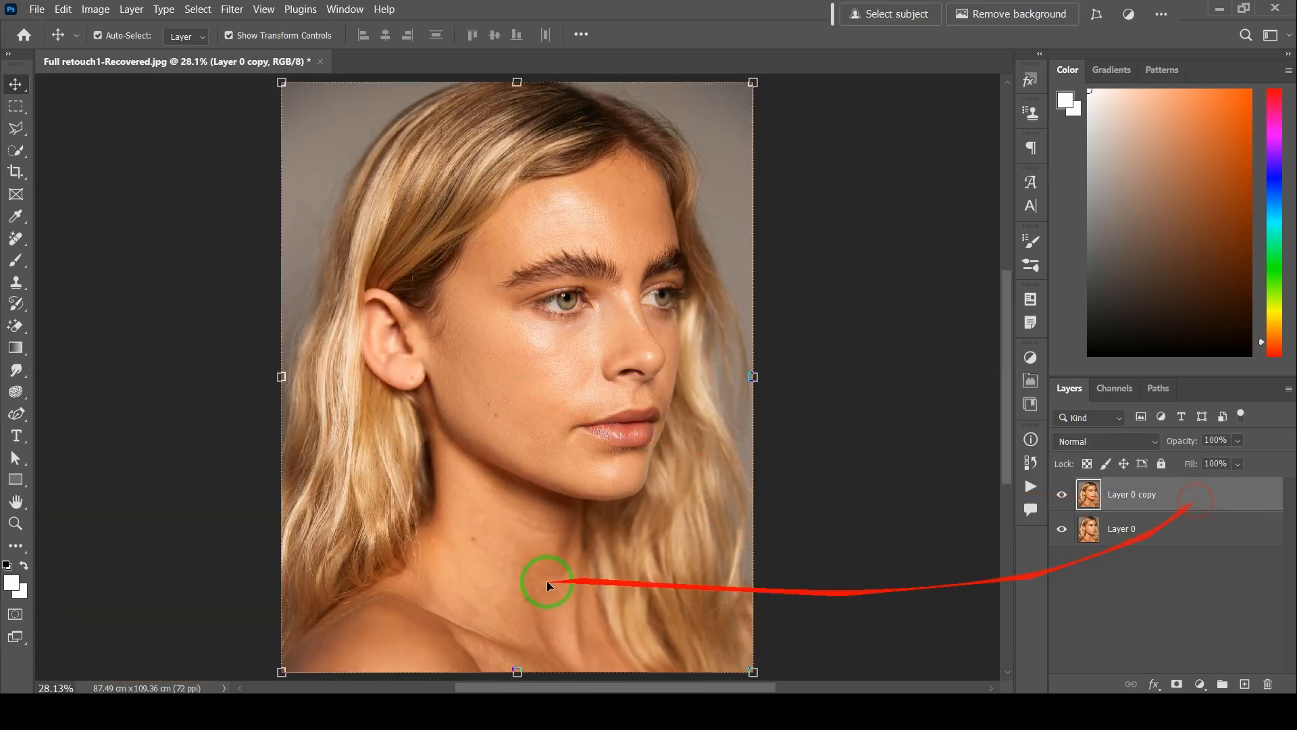
{"action": "left_click", "coordinate": [16, 238]}
{"action": "scroll", "coordinate": [314, 323], "scroll_direction": "up", "scroll_amount": 8}
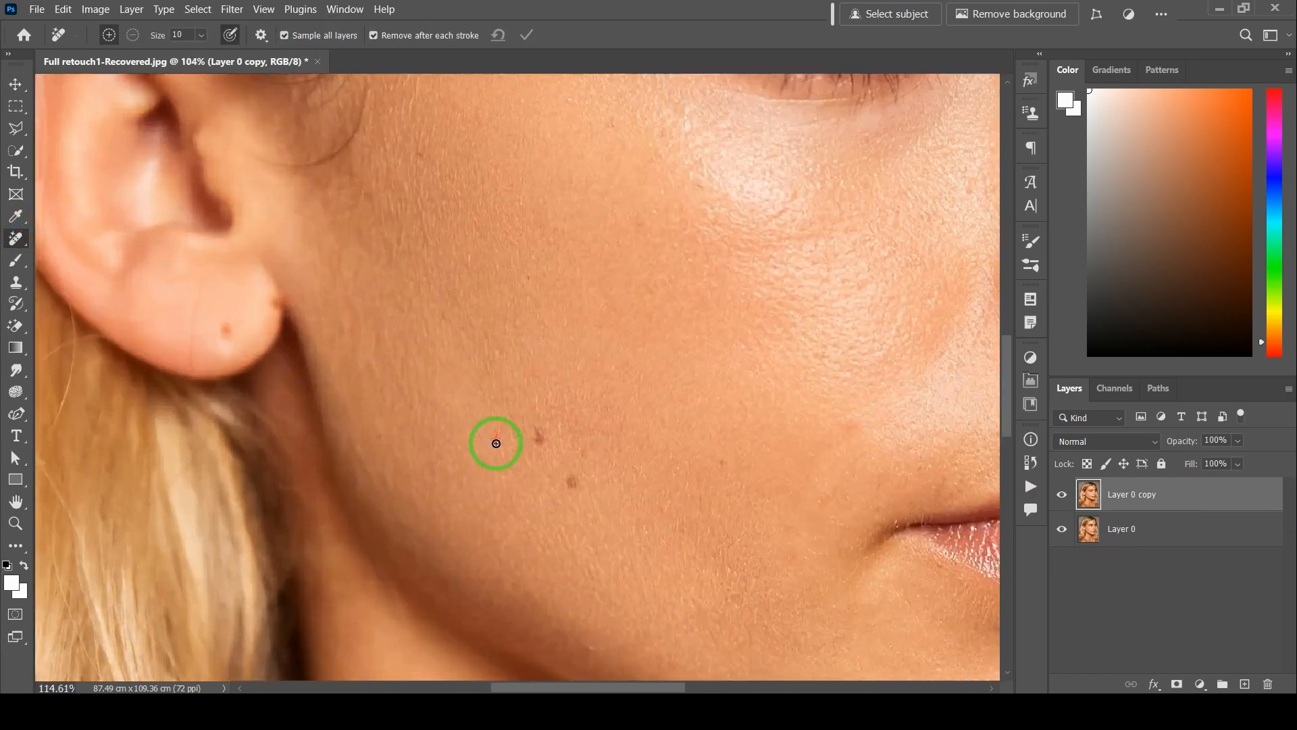
{"action": "right_click", "coordinate": [16, 237]}
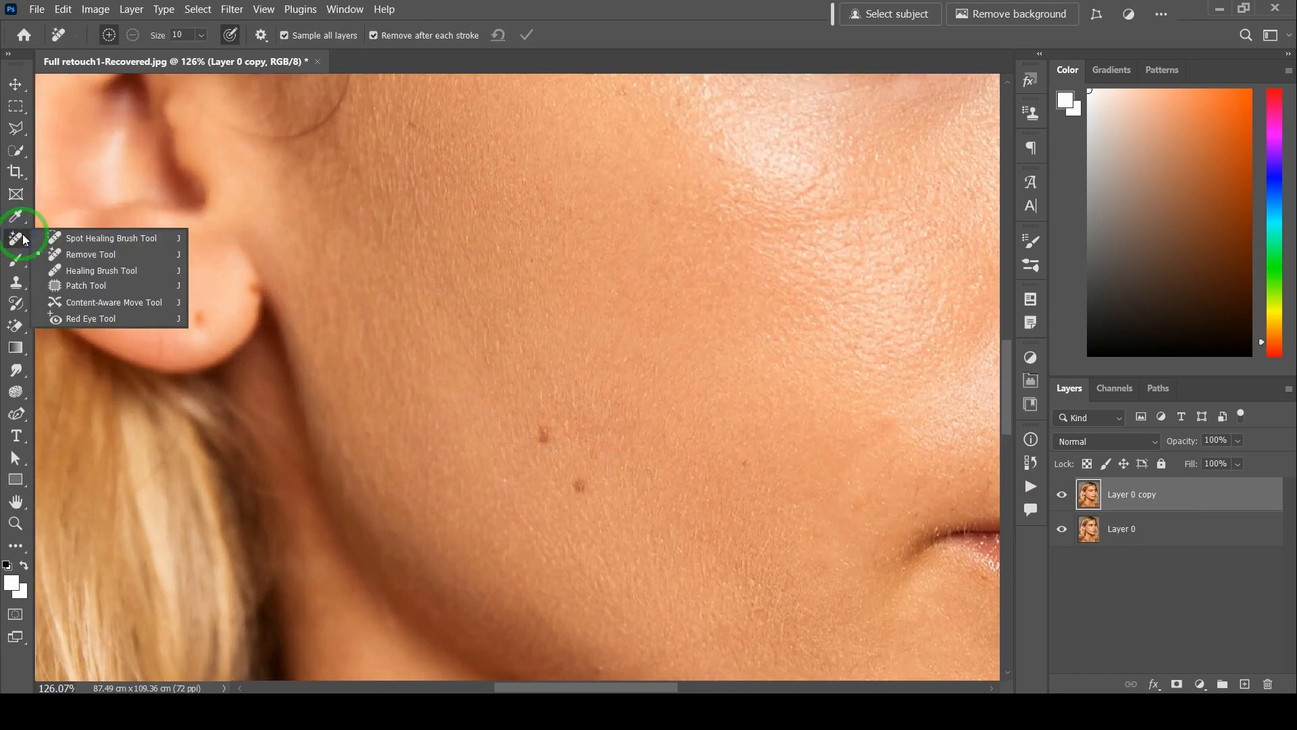
{"action": "left_click", "coordinate": [81, 254]}
{"action": "scroll", "coordinate": [540, 459], "scroll_direction": "up", "scroll_amount": 3}
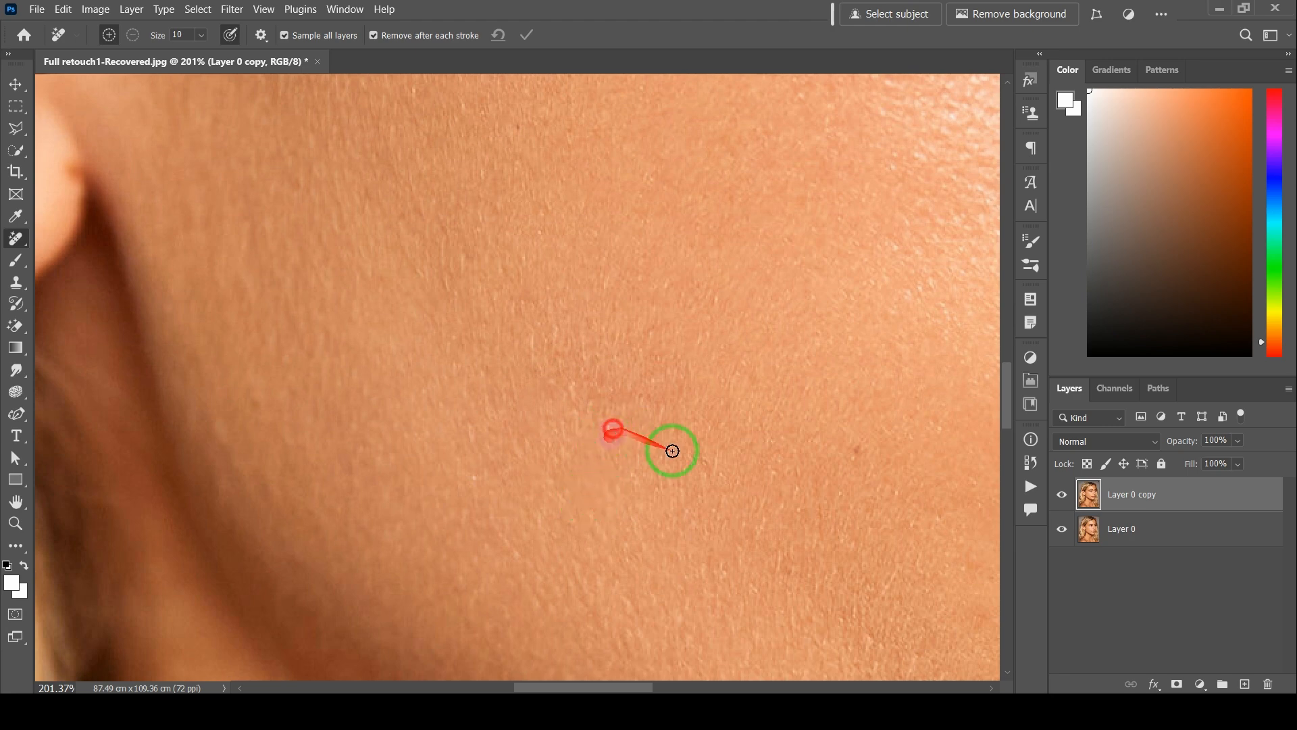
Step: Clean up the small spots on the lower cheek and beside the corner of the mouth with the Remove Tool
{"action": "scroll", "coordinate": [639, 534], "scroll_direction": "down", "scroll_amount": 2}
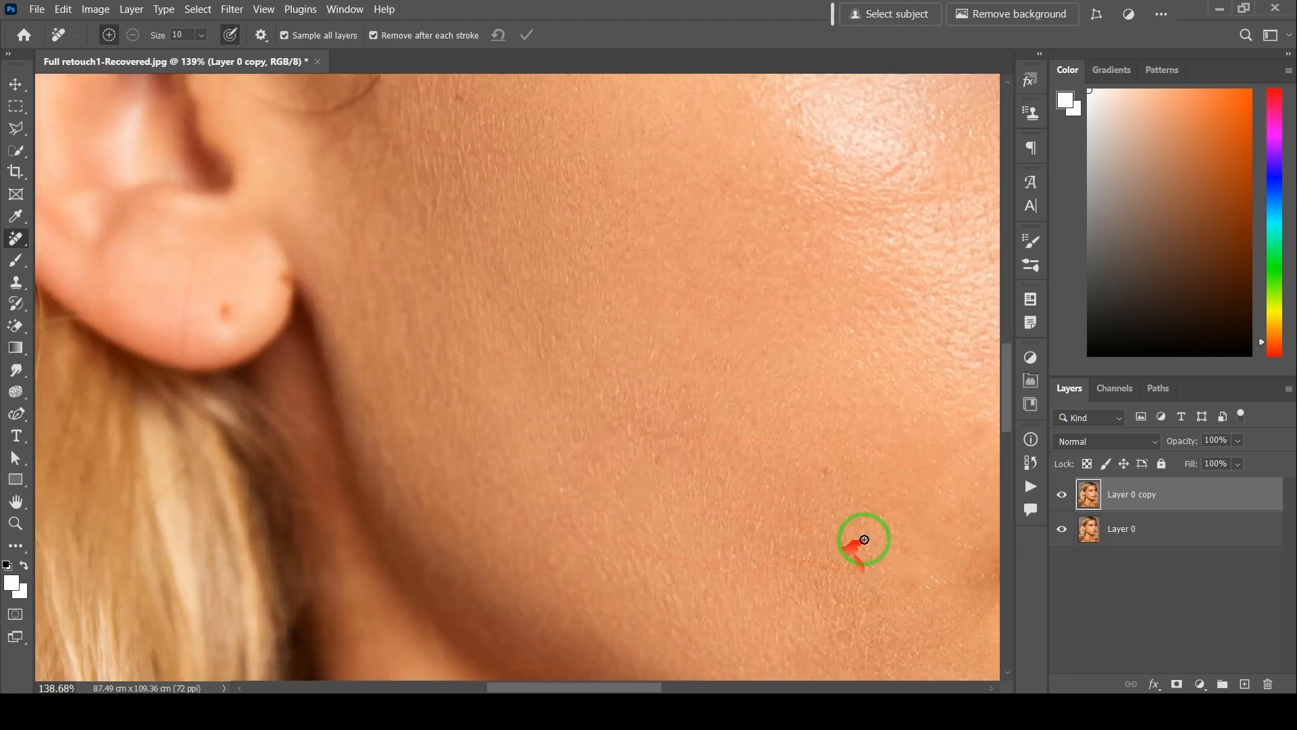
{"action": "scroll", "coordinate": [703, 492], "scroll_direction": "up", "scroll_amount": 2}
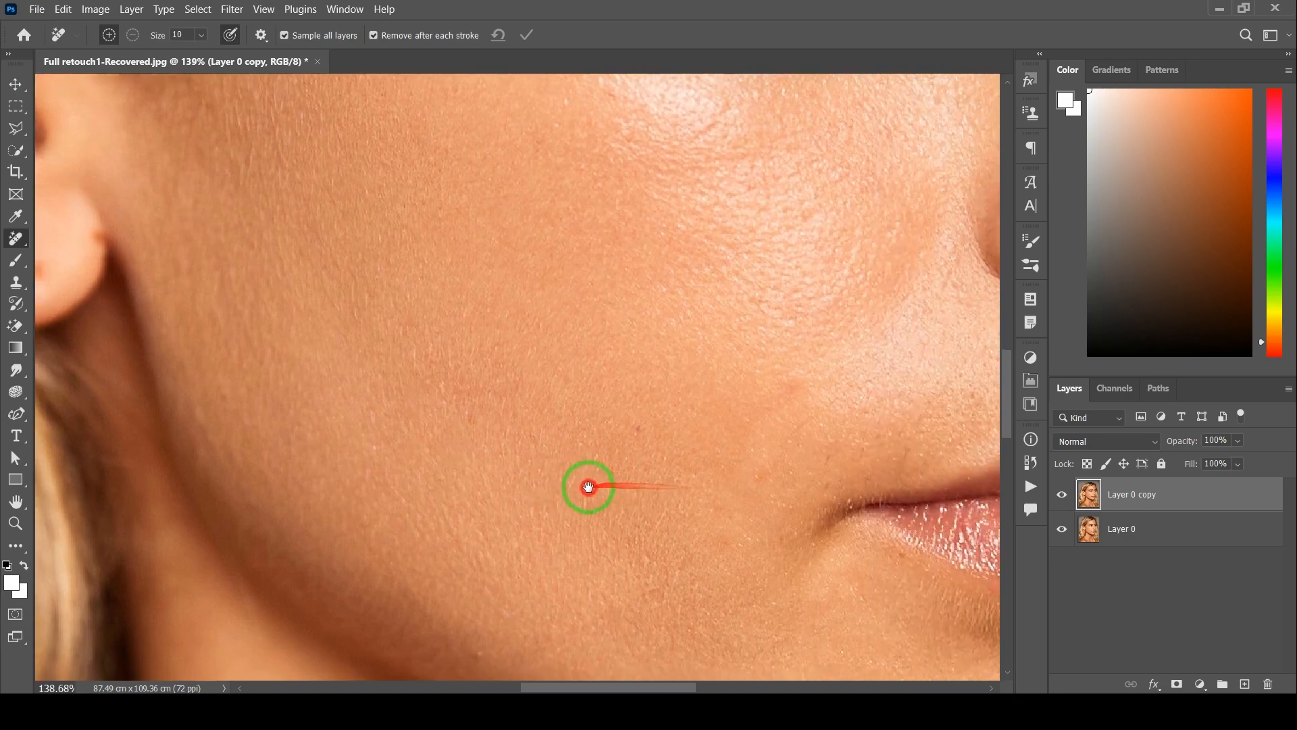
{"action": "scroll", "coordinate": [540, 416], "scroll_direction": "up", "scroll_amount": 1}
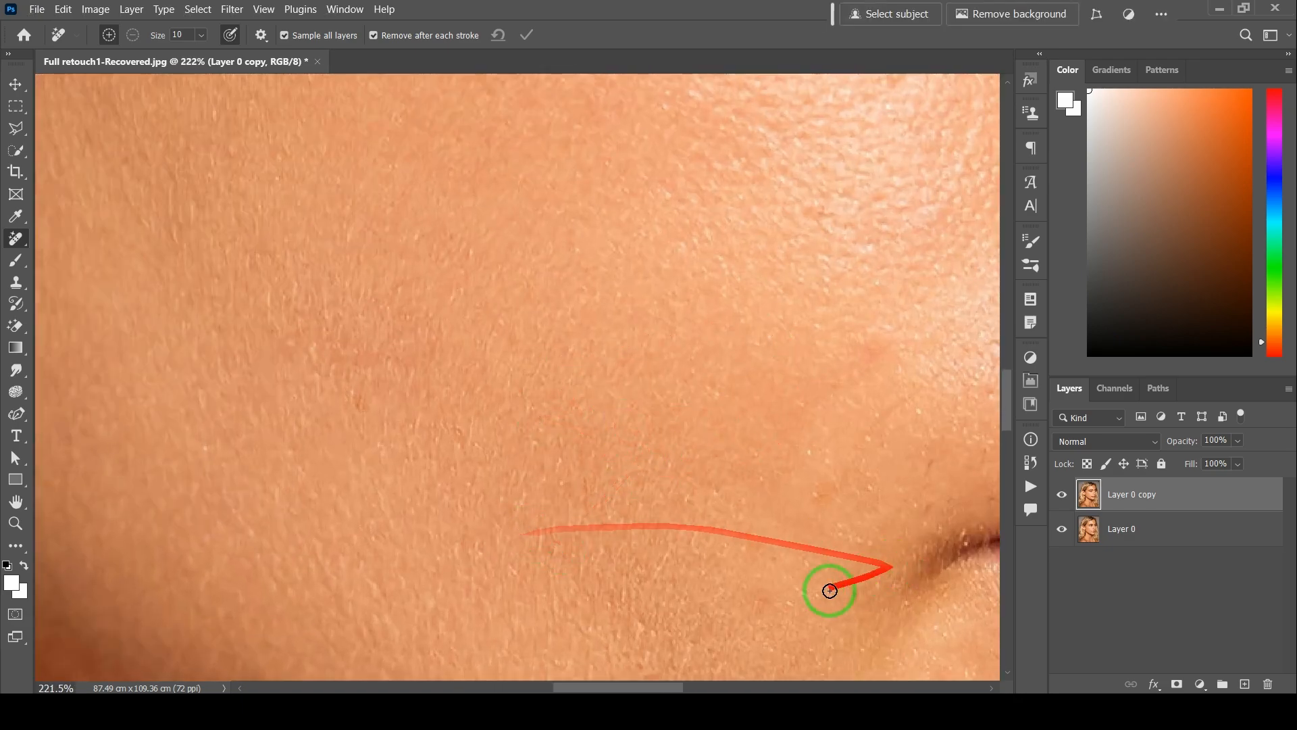
{"action": "left_click_drag", "start_coordinate": [837, 516], "coordinate": [716, 509]}
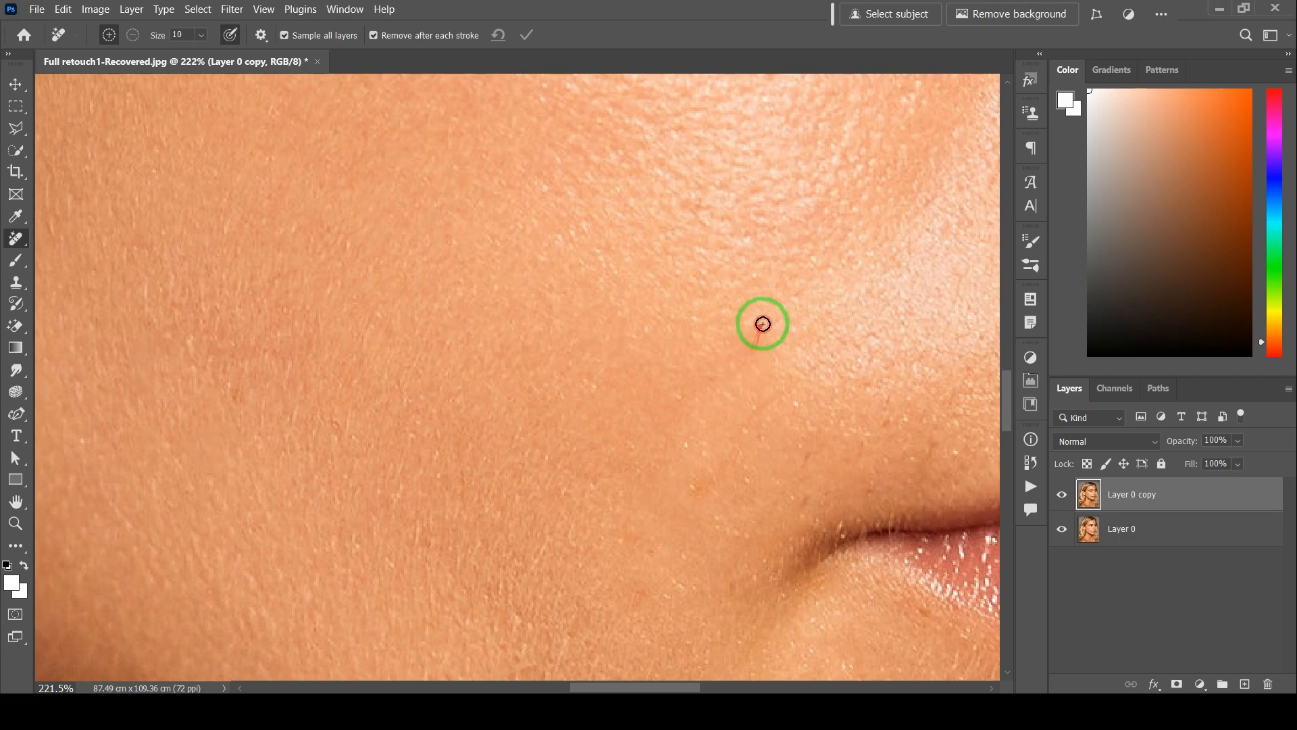
Step: Clean up the small blemishes along the jawline and chin with the Remove Tool
{"action": "scroll", "coordinate": [640, 525], "scroll_direction": "down", "scroll_amount": 2}
{"action": "scroll", "coordinate": [640, 526], "scroll_direction": "down", "scroll_amount": 4}
{"action": "left_click_drag", "start_coordinate": [466, 466], "coordinate": [570, 298]}
{"action": "scroll", "coordinate": [794, 421], "scroll_direction": "up", "scroll_amount": 4}
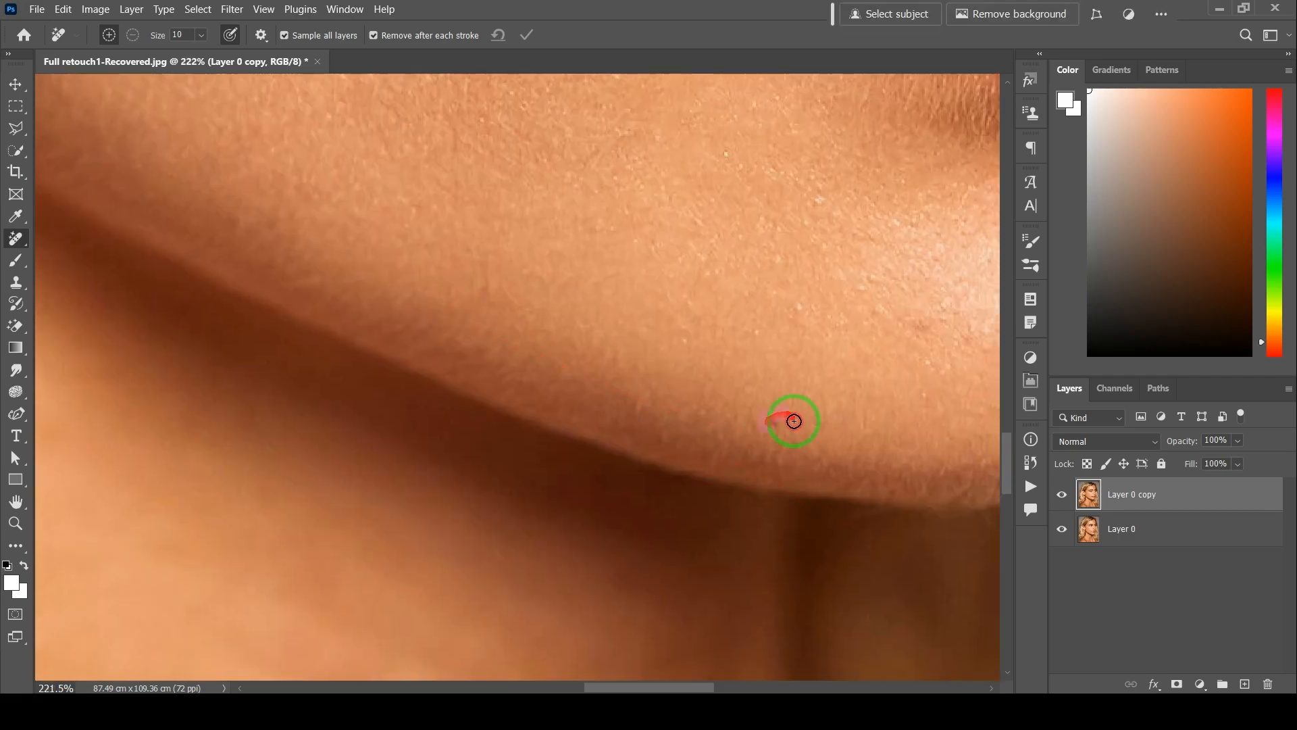
{"action": "scroll", "coordinate": [930, 342], "scroll_direction": "down", "scroll_amount": 4}
{"action": "left_click_drag", "start_coordinate": [929, 342], "coordinate": [788, 403]}
{"action": "scroll", "coordinate": [779, 452], "scroll_direction": "down", "scroll_amount": 2}
{"action": "left_click_drag", "start_coordinate": [779, 452], "coordinate": [872, 642]}
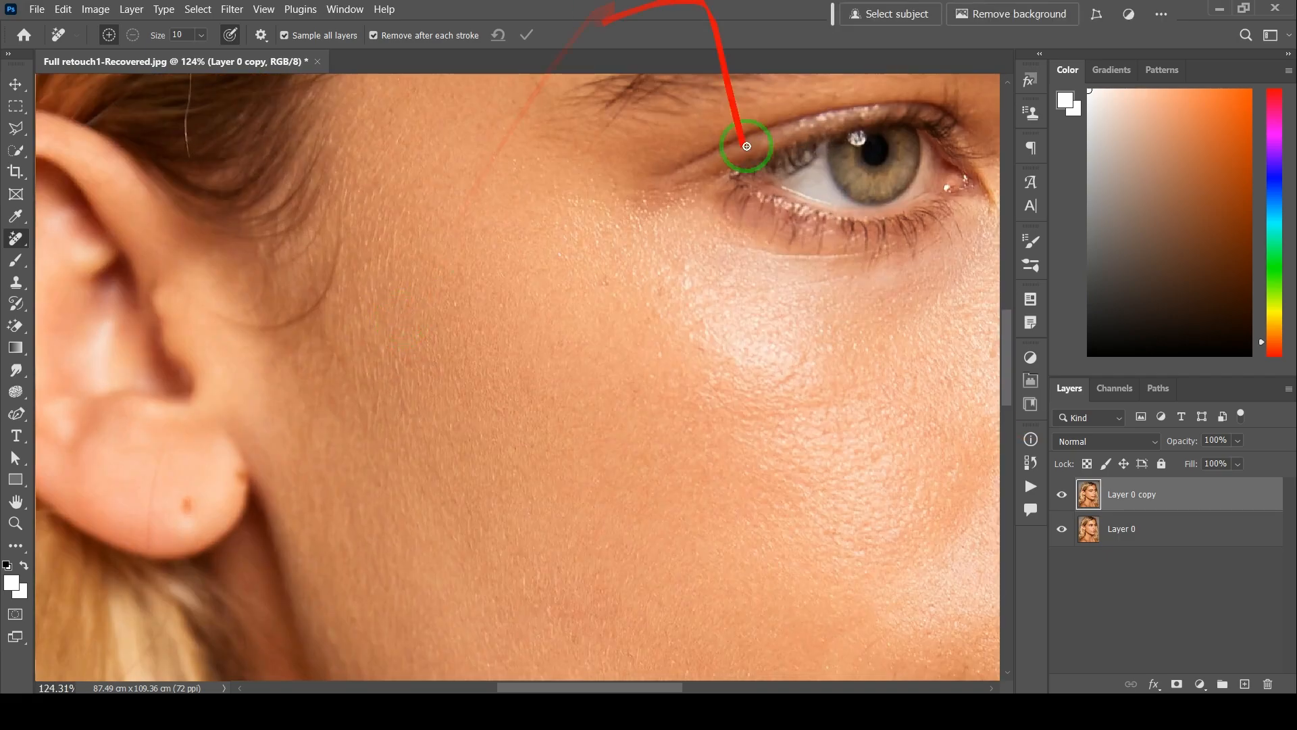
Step: Clean up the remaining small blemishes on the upper cheek and forehead with the Remove Tool
{"action": "left_click_drag", "start_coordinate": [744, 145], "coordinate": [579, 375]}
{"action": "scroll", "coordinate": [579, 375], "scroll_direction": "down", "scroll_amount": 5}
{"action": "left_click_drag", "start_coordinate": [504, 401], "coordinate": [399, 527]}
{"action": "scroll", "coordinate": [676, 271], "scroll_direction": "up", "scroll_amount": 10}
{"action": "left_click_drag", "start_coordinate": [679, 293], "coordinate": [669, 249]}
{"action": "scroll", "coordinate": [788, 188], "scroll_direction": "down", "scroll_amount": 4}
{"action": "left_click_drag", "start_coordinate": [755, 159], "coordinate": [752, 128]}
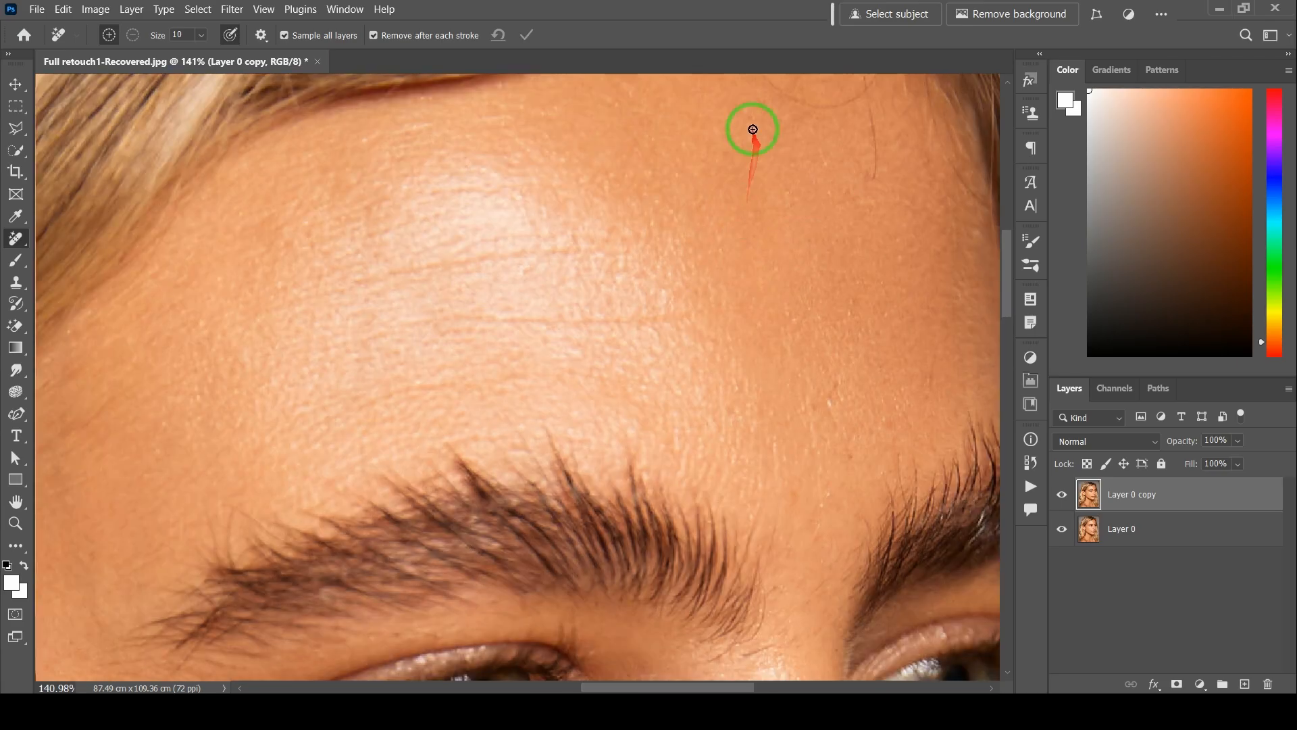
{"action": "scroll", "coordinate": [805, 266], "scroll_direction": "up", "scroll_amount": 4}
{"action": "left_click_drag", "start_coordinate": [664, 290], "coordinate": [883, 478]}
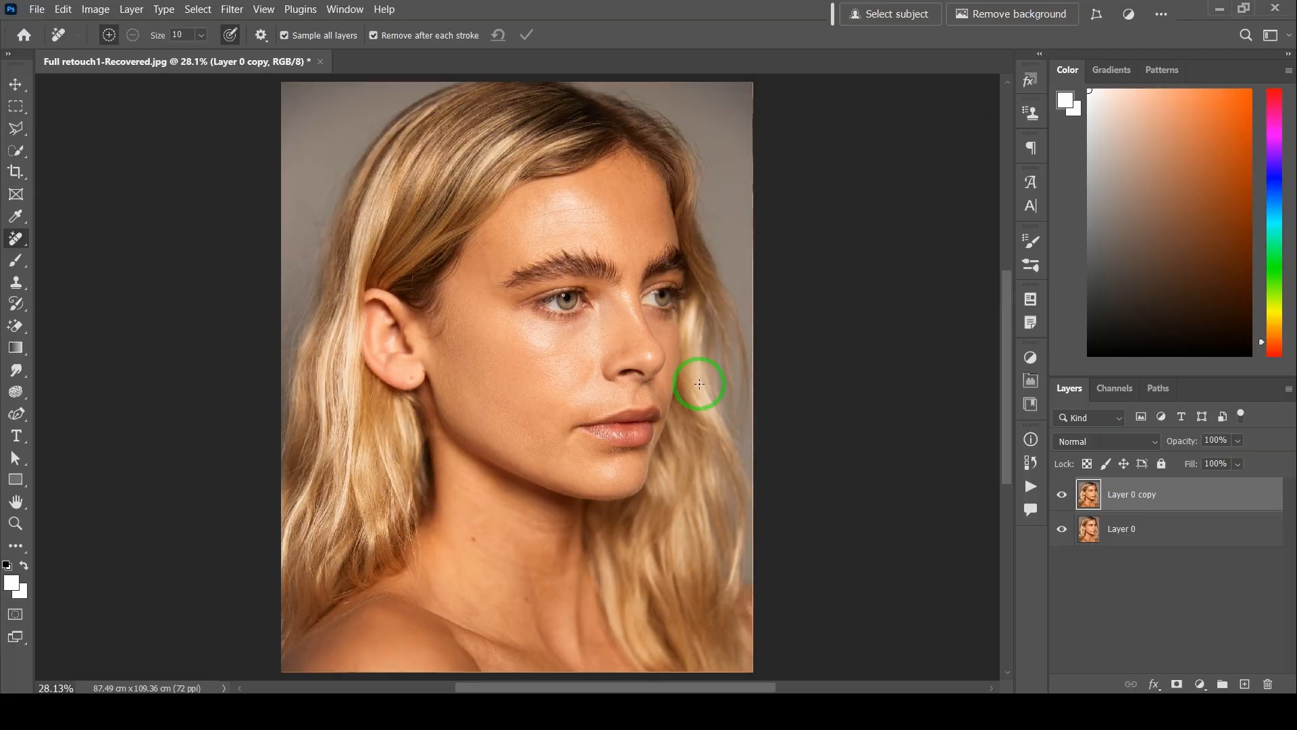
{"action": "left_click_drag", "start_coordinate": [702, 386], "coordinate": [896, 427]}
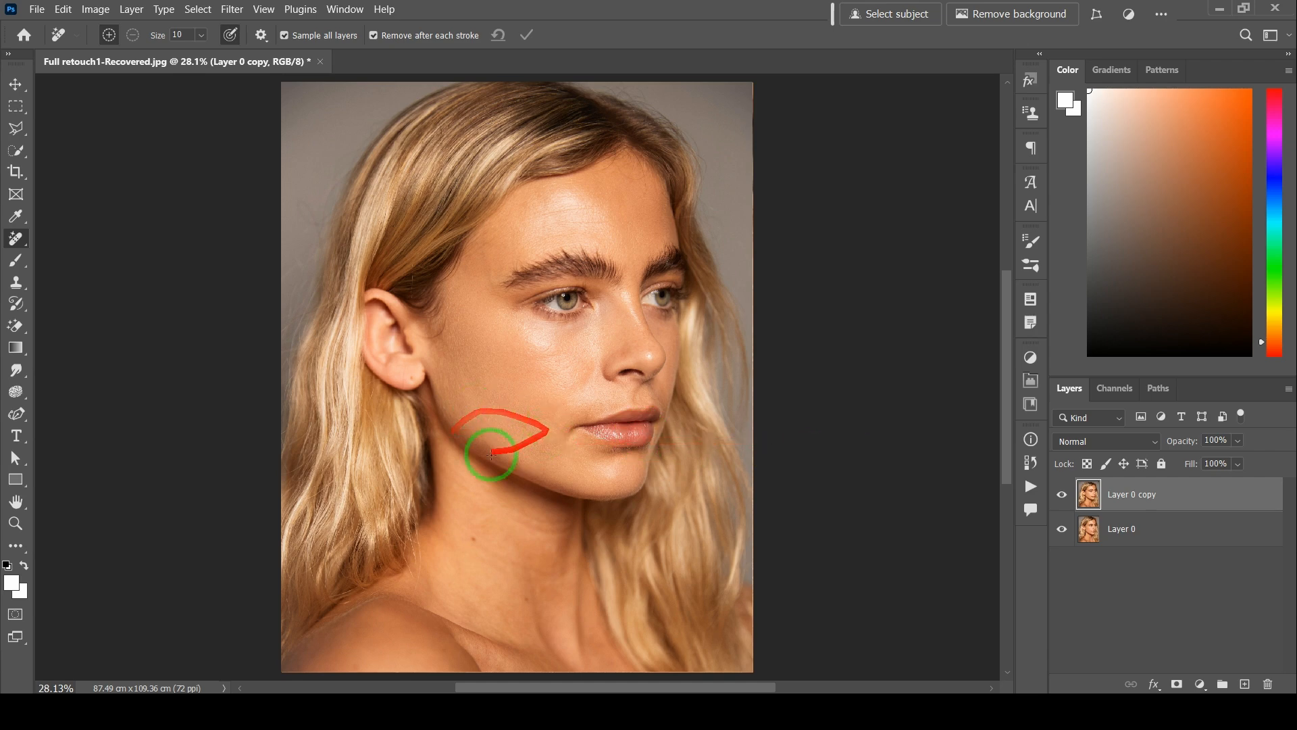
Step: Paint a short Remove Tool stroke across the textured, shiny skin of the cheek below the eye
{"action": "scroll", "coordinate": [462, 399], "scroll_direction": "up", "scroll_amount": 4}
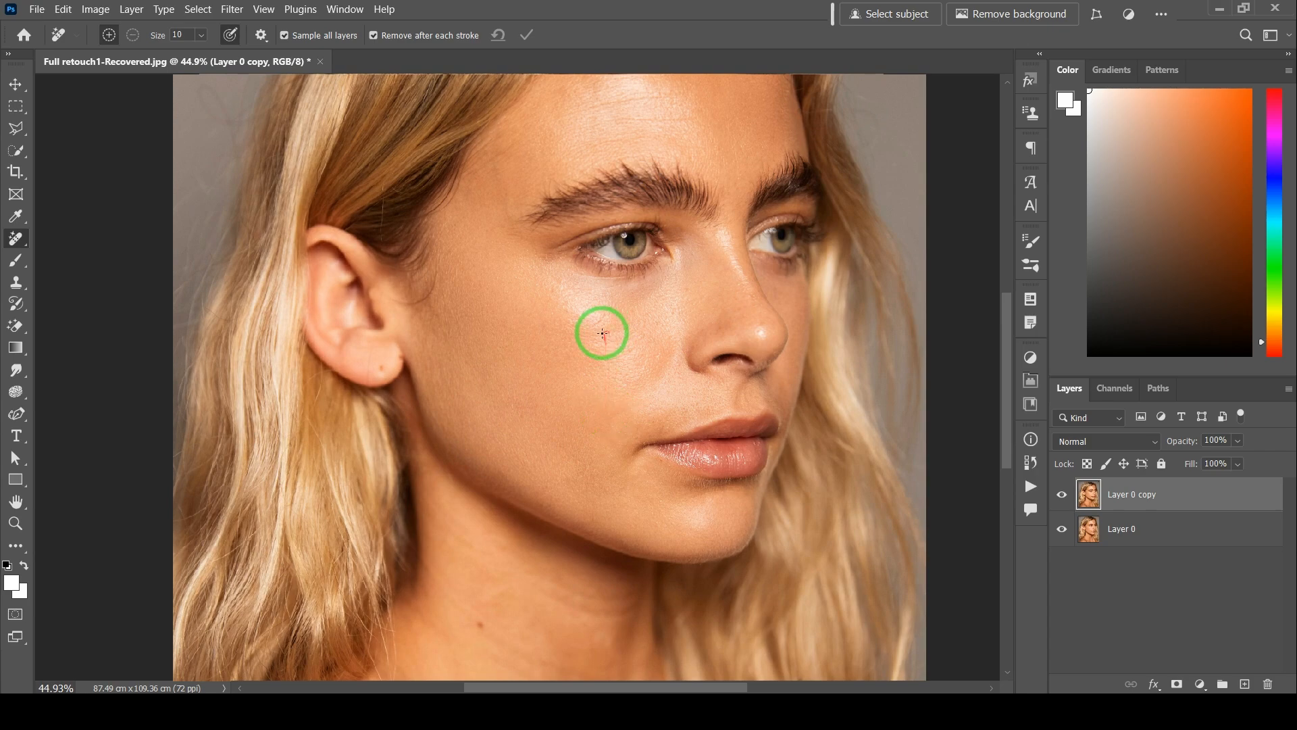
{"action": "scroll", "coordinate": [570, 419], "scroll_direction": "up", "scroll_amount": 3}
{"action": "scroll", "coordinate": [593, 411], "scroll_direction": "up", "scroll_amount": 2}
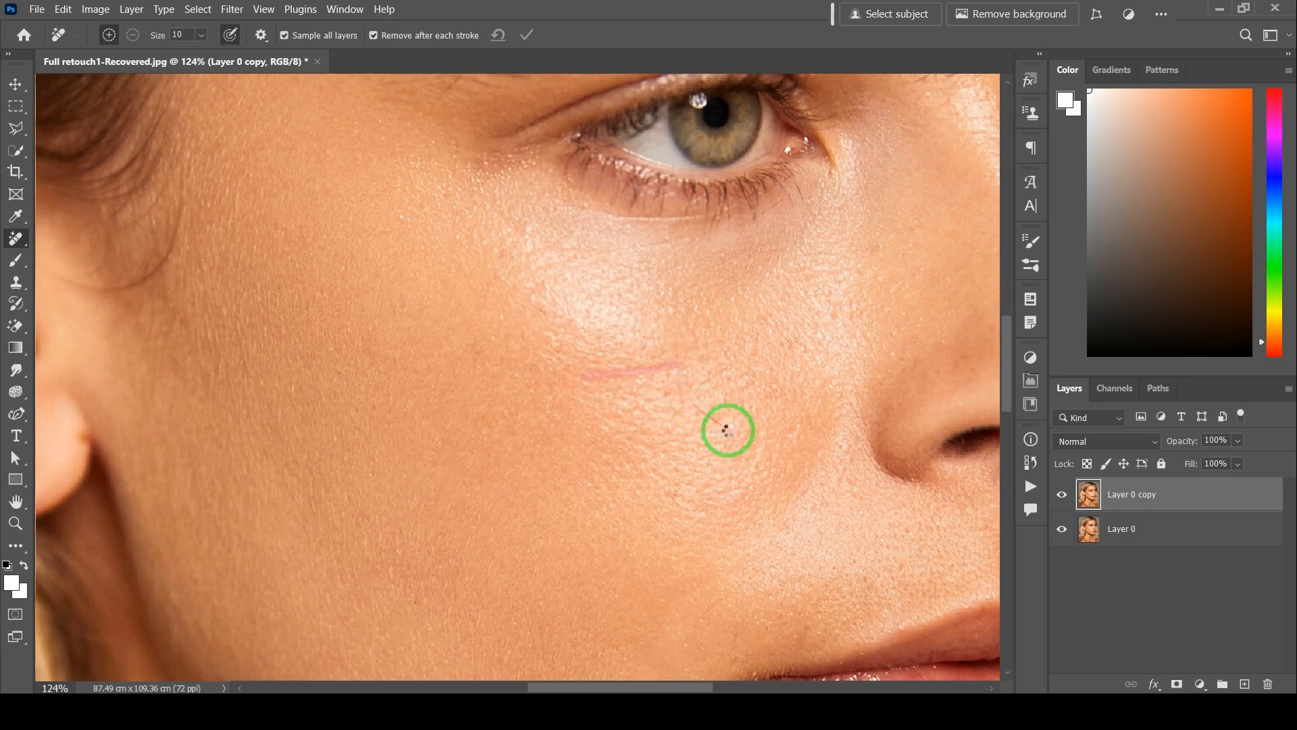
{"action": "scroll", "coordinate": [573, 436], "scroll_direction": "down", "scroll_amount": 1}
{"action": "scroll", "coordinate": [773, 485], "scroll_direction": "down", "scroll_amount": 1}
{"action": "scroll", "coordinate": [773, 485], "scroll_direction": "down", "scroll_amount": 4}
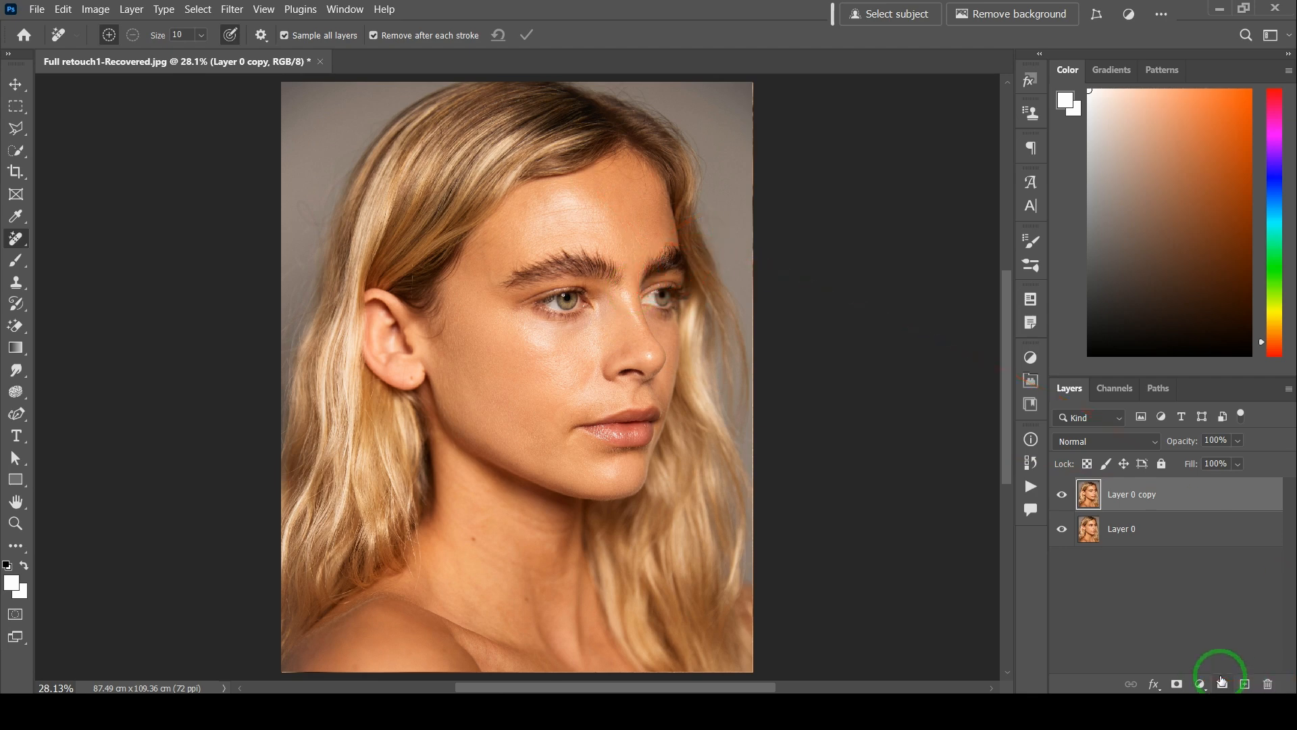
Step: Duplicate Layer 0 copy twice, group the two new copies and expand the group
{"action": "key", "text": "ctrl+j"}
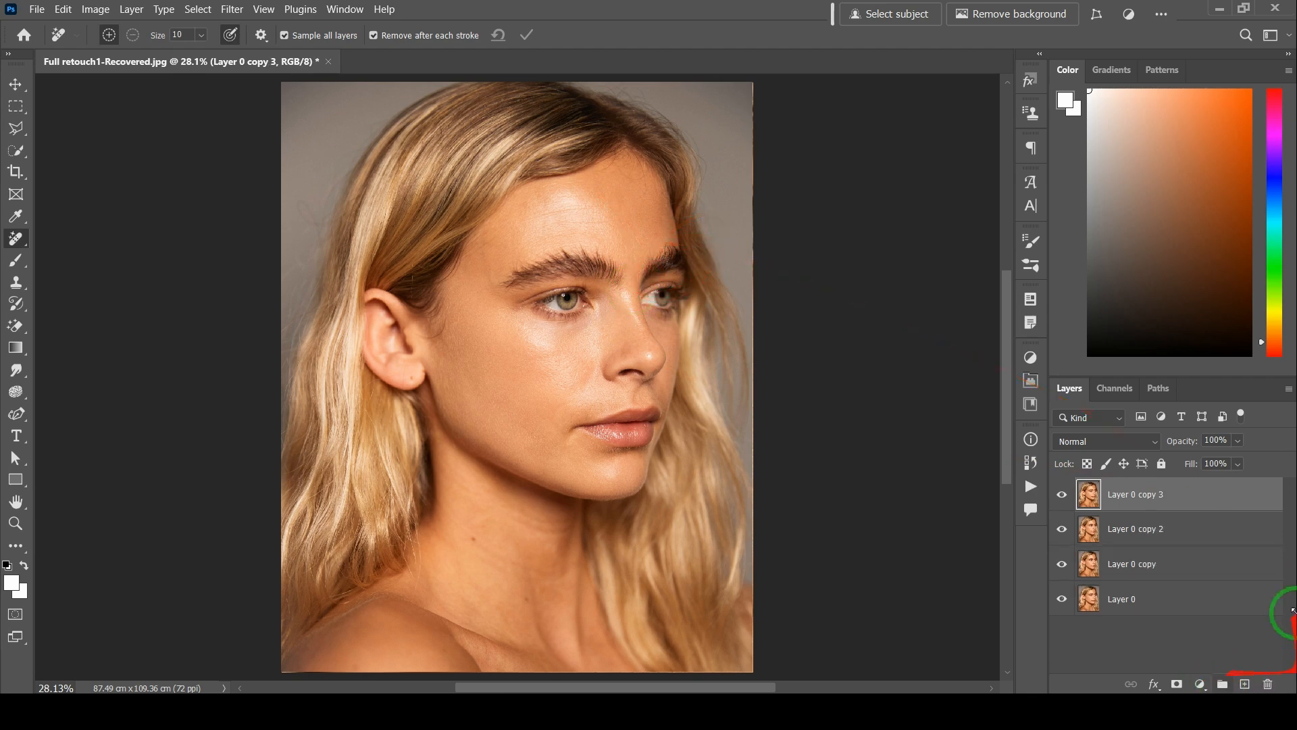
{"action": "left_click", "coordinate": [1166, 530], "text": "shift"}
{"action": "key", "text": "ctrl+g"}
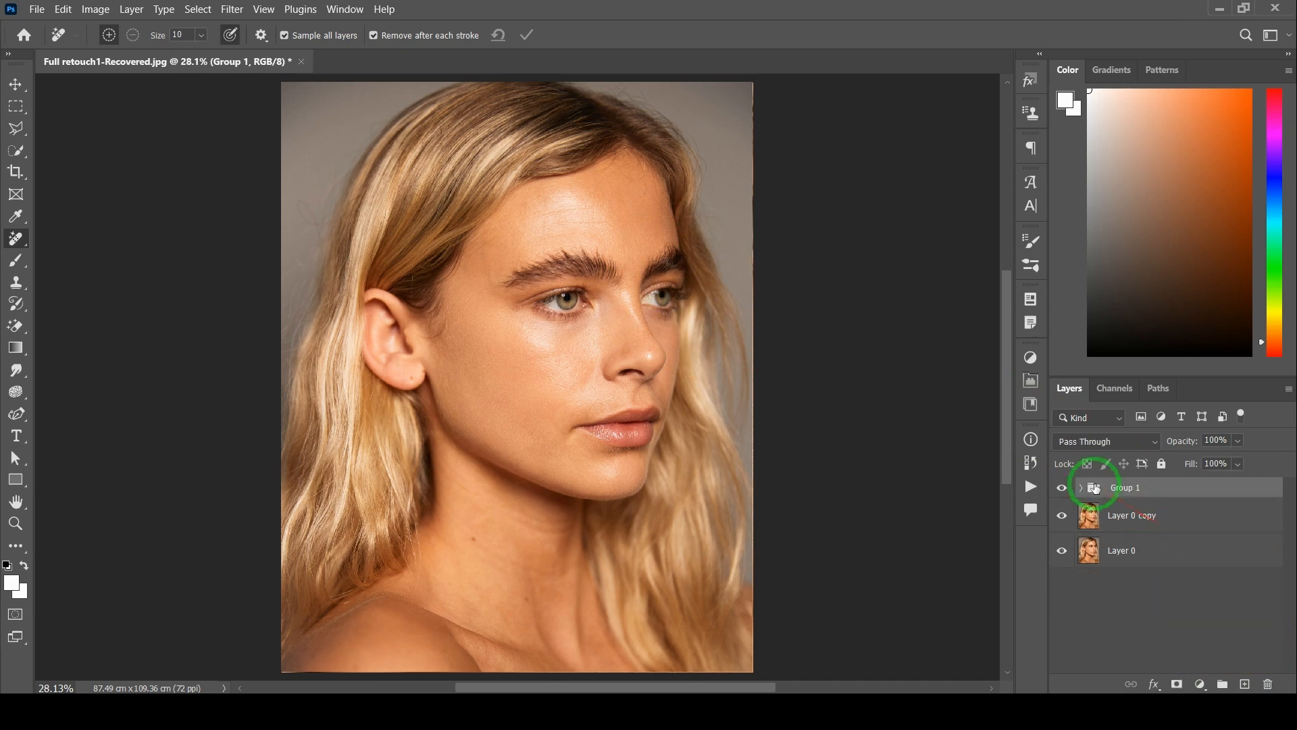
{"action": "left_click", "coordinate": [1082, 487]}
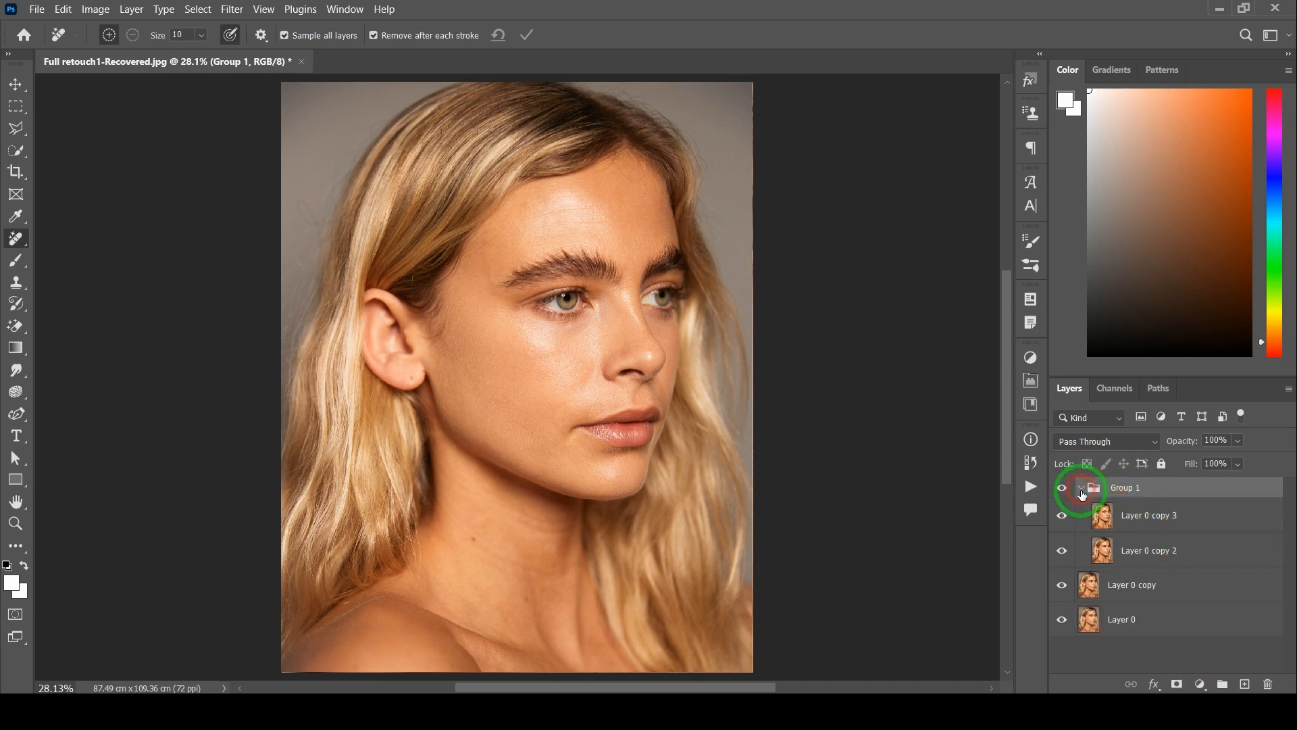
Step: Rename the group's upper layer as high and its lower layer as low
{"action": "double_click", "coordinate": [1151, 517]}
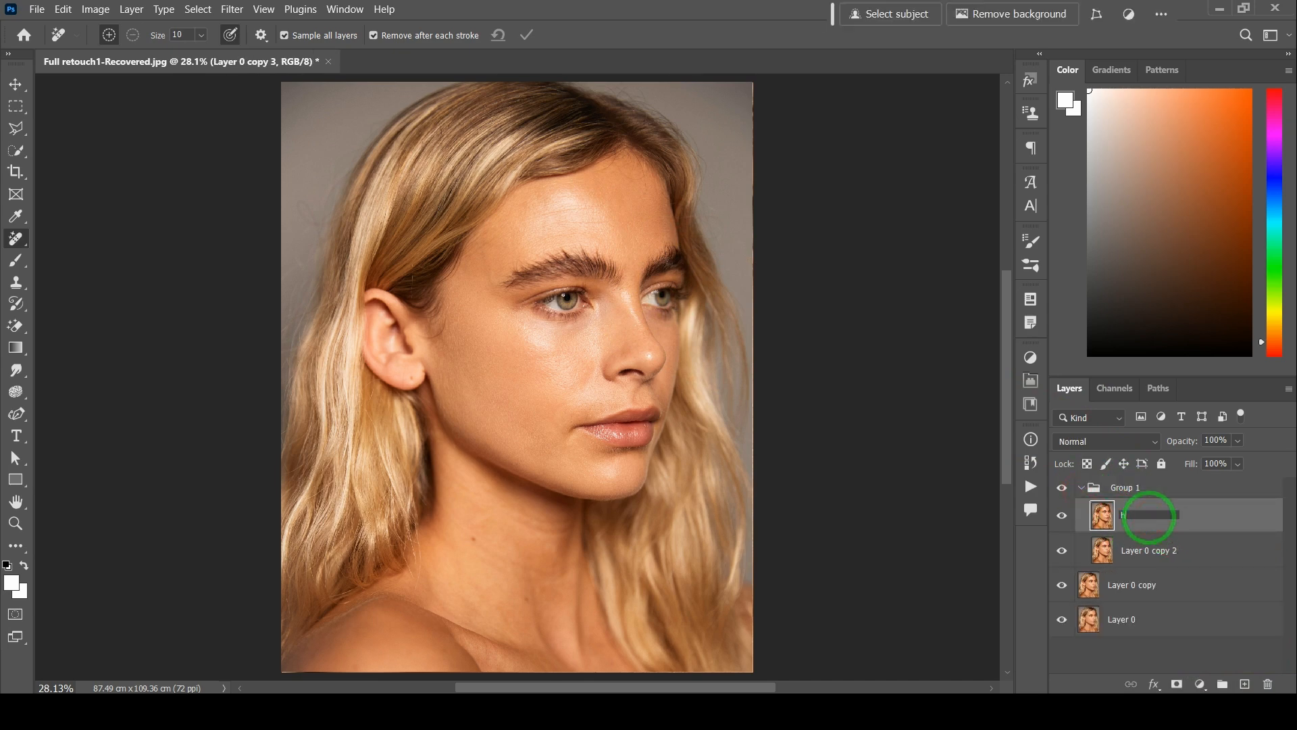
{"action": "double_click", "coordinate": [1145, 550]}
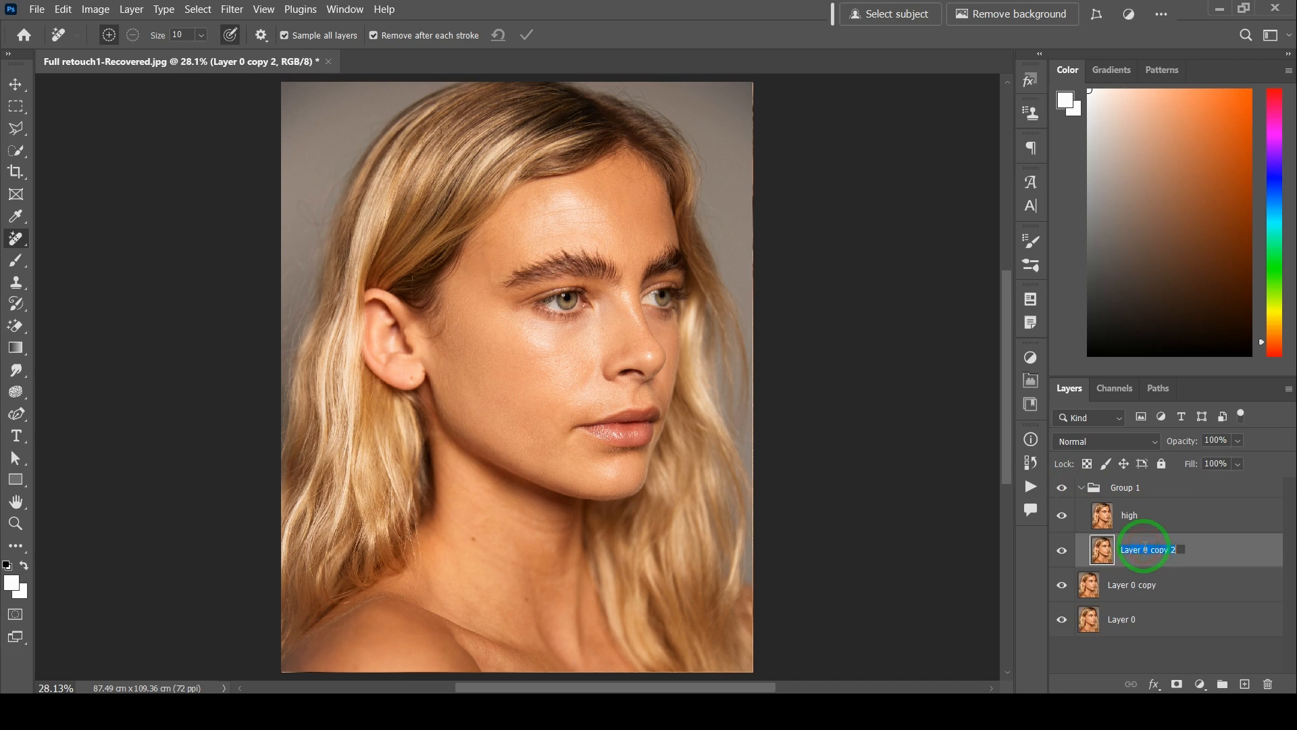
{"action": "type", "text": "low"}
{"action": "key", "text": "Return"}
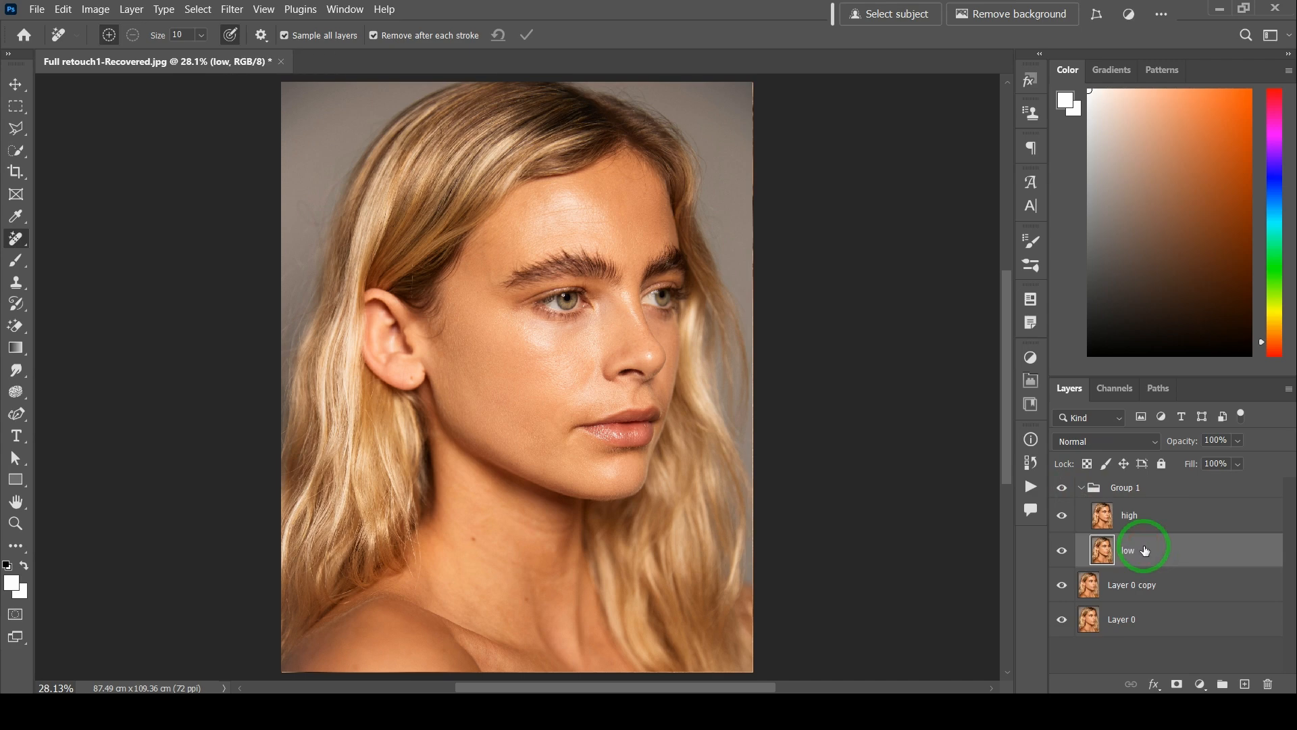
Step: Hide the high layer and apply a Gaussian Blur with an 11.9-pixel radius to the low layer
{"action": "left_click", "coordinate": [1064, 518]}
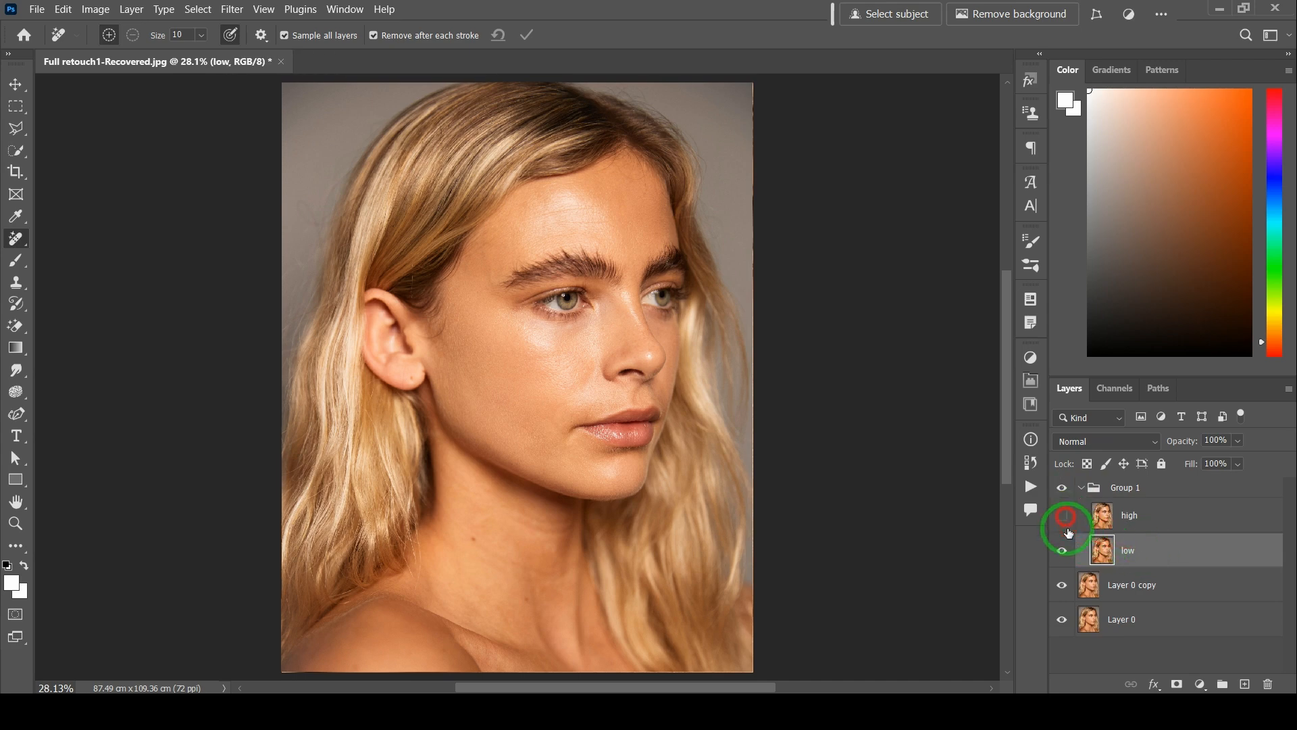
{"action": "left_click", "coordinate": [232, 9]}
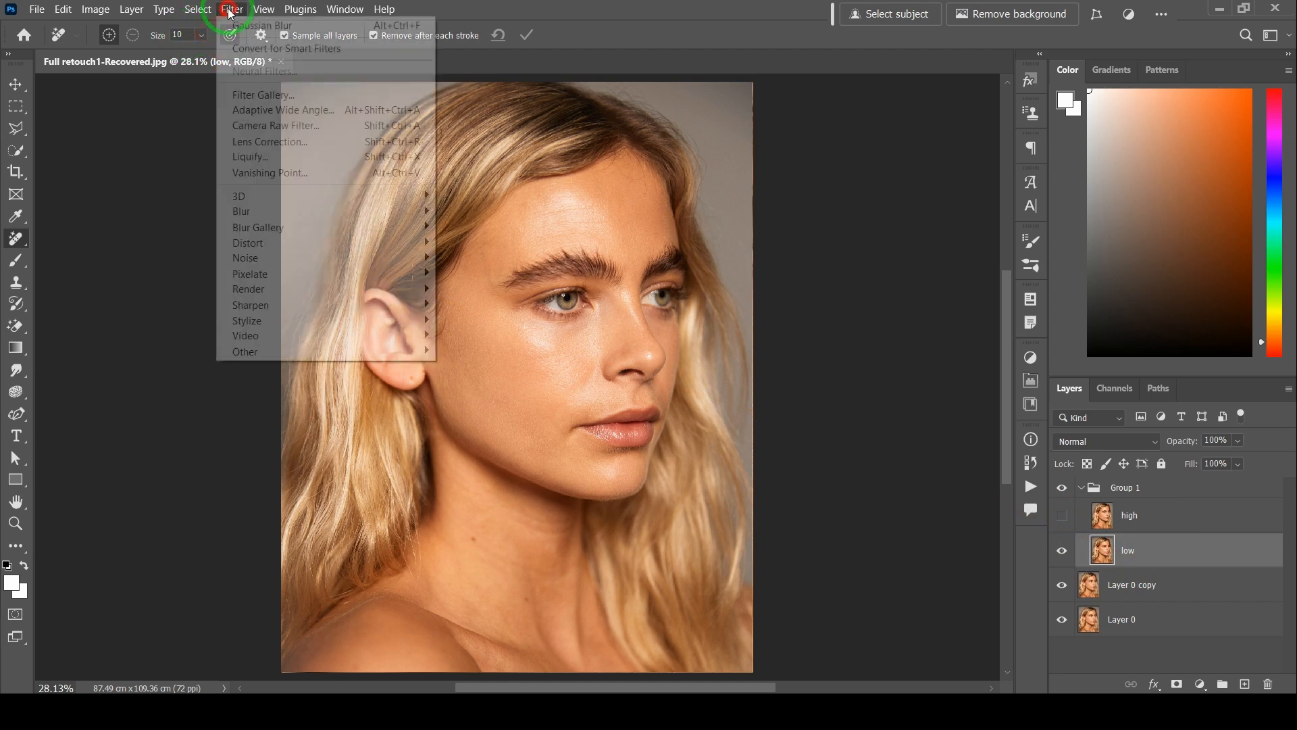
{"action": "mouse_move", "coordinate": [300, 215]}
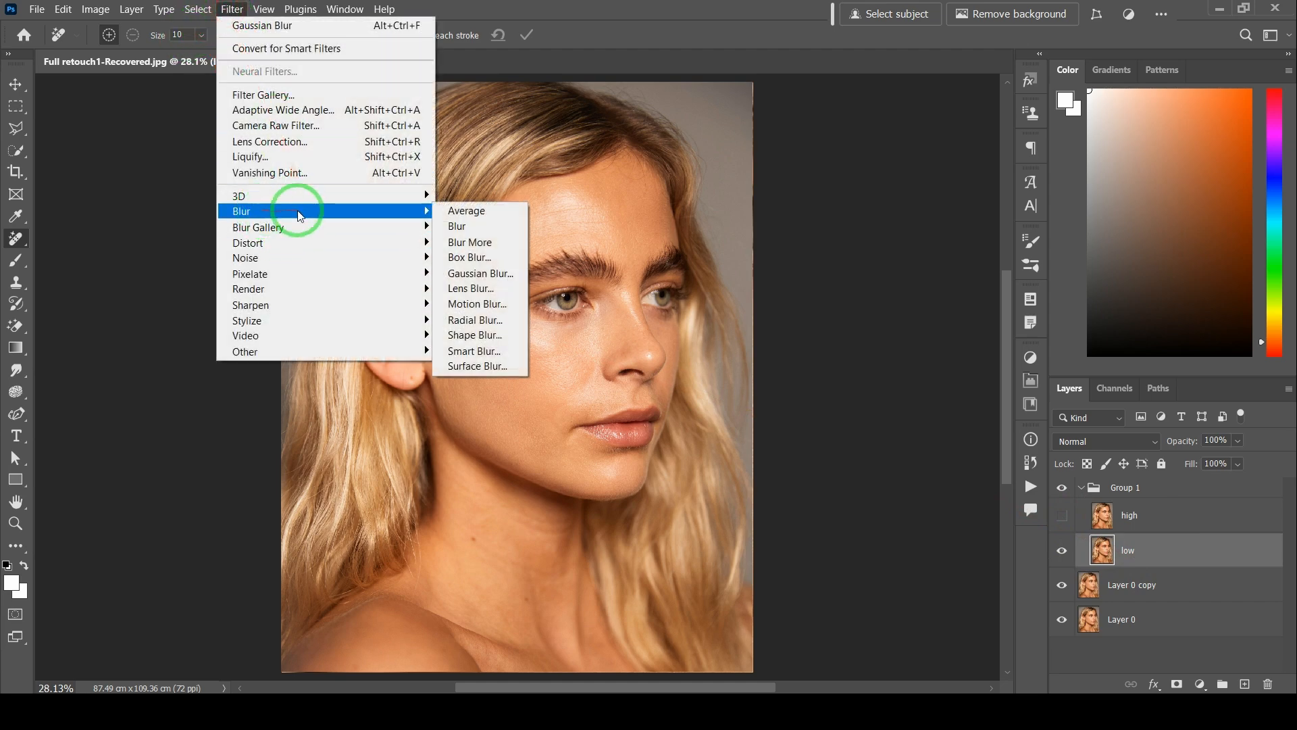
{"action": "left_click", "coordinate": [480, 273]}
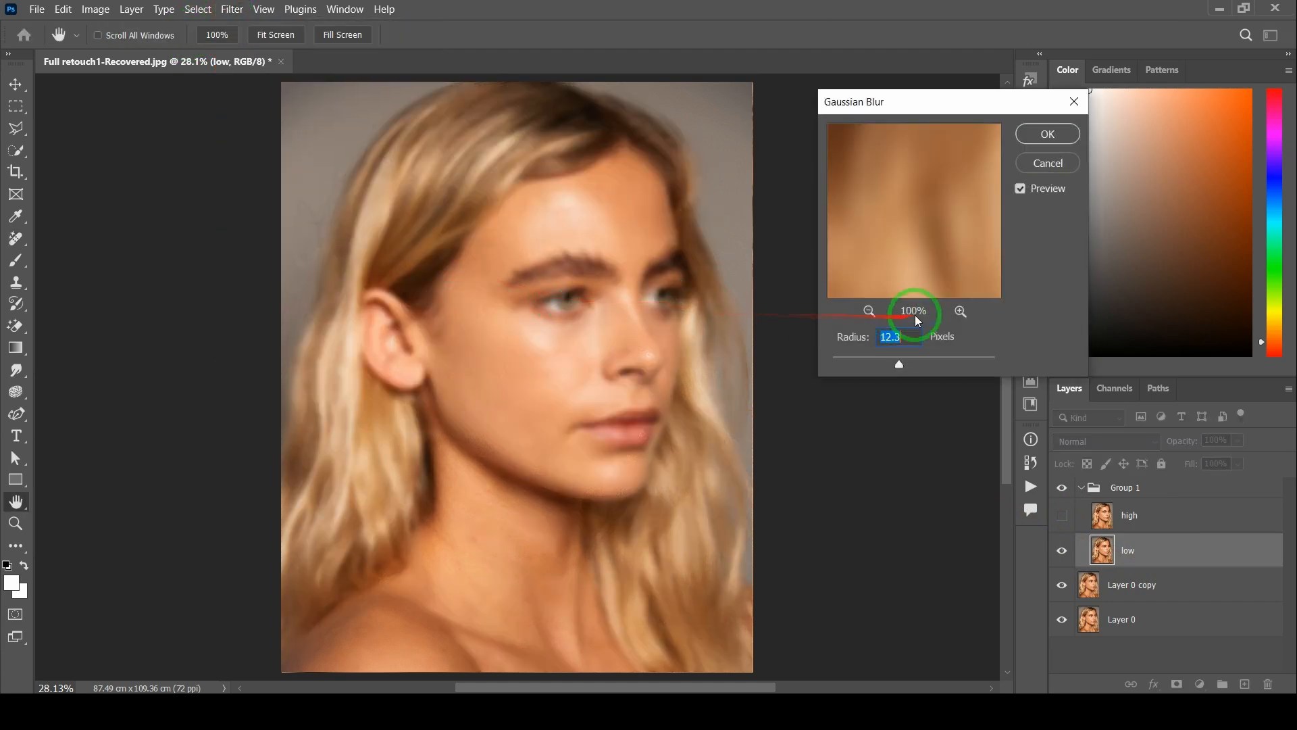
{"action": "left_click_drag", "start_coordinate": [914, 218], "coordinate": [1182, 452]}
{"action": "left_click_drag", "start_coordinate": [892, 196], "coordinate": [987, 533]}
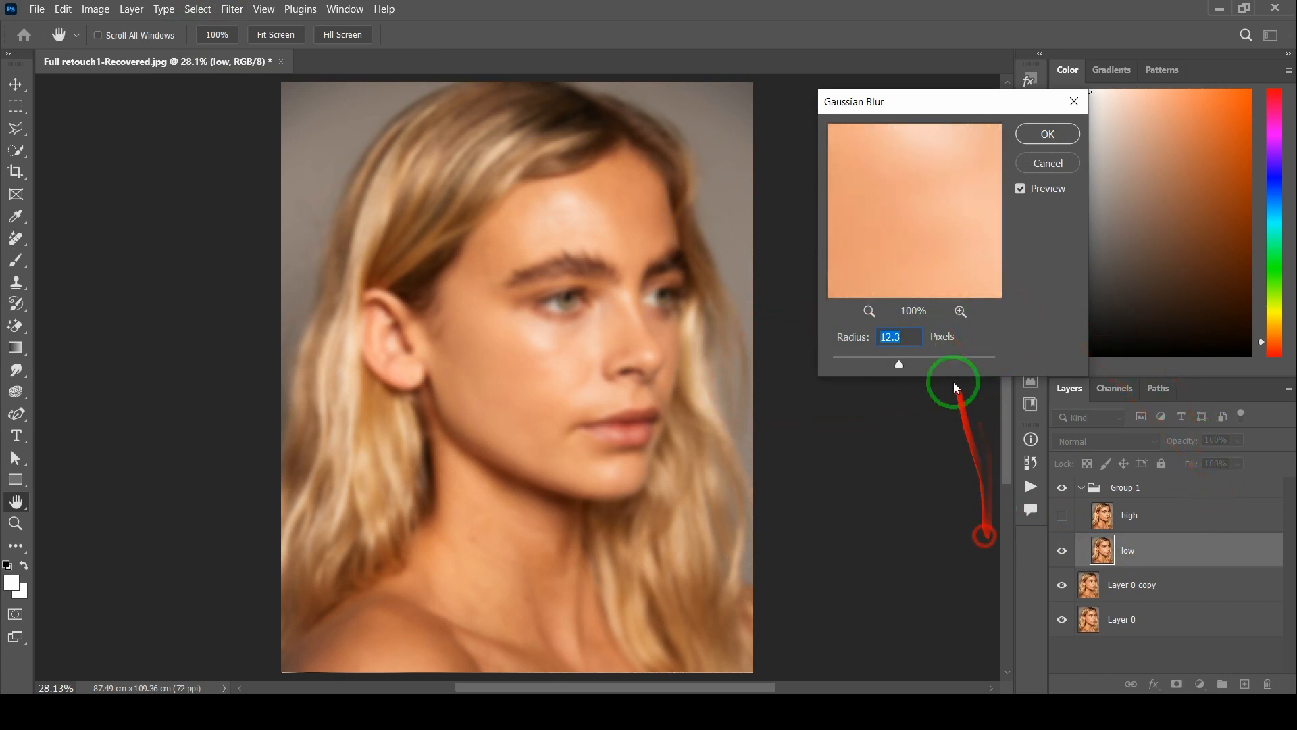
{"action": "left_click_drag", "start_coordinate": [859, 341], "coordinate": [850, 339]}
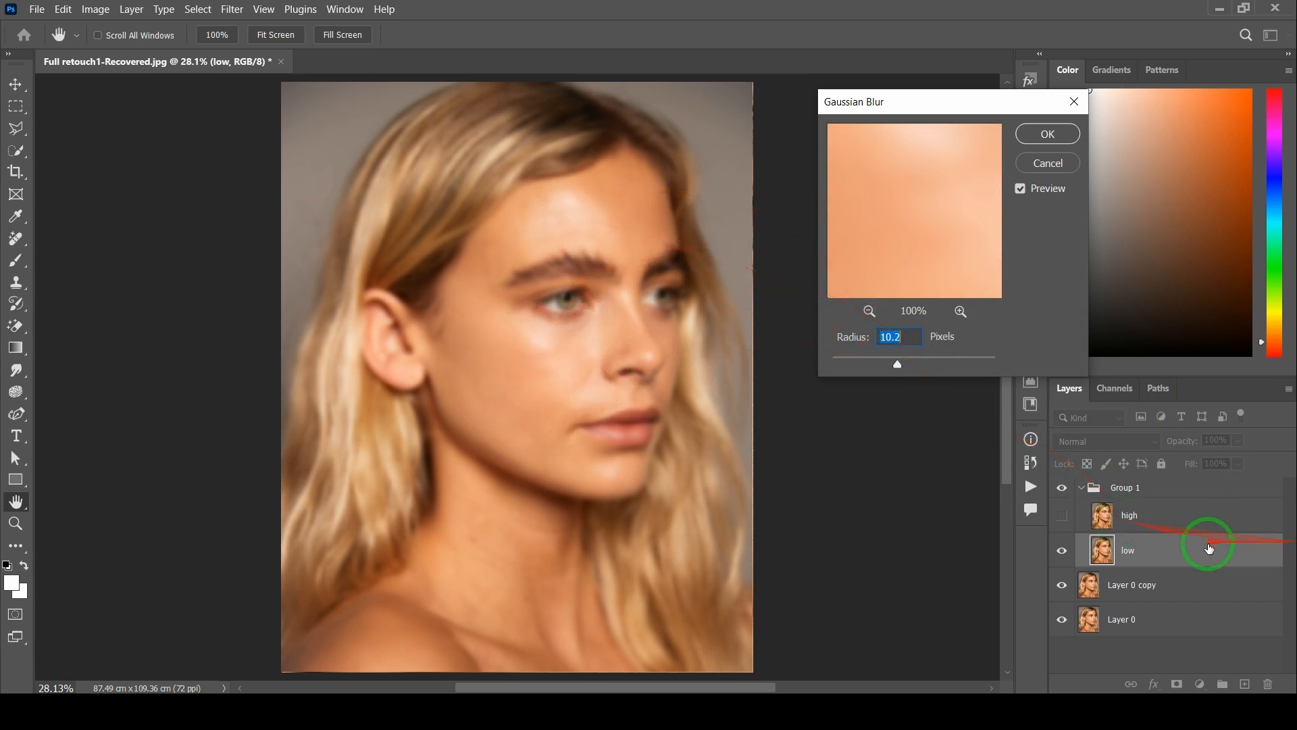
{"action": "left_click_drag", "start_coordinate": [840, 343], "coordinate": [855, 344]}
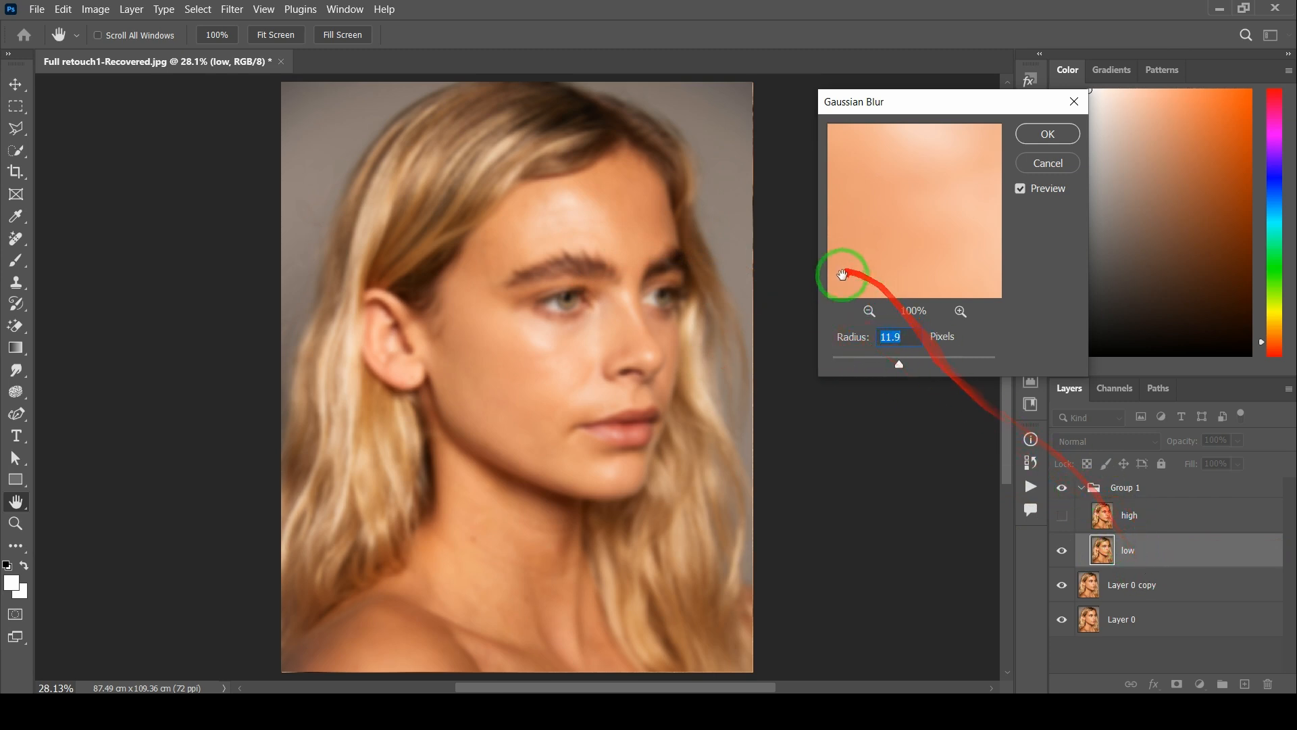
{"action": "left_click_drag", "start_coordinate": [934, 182], "coordinate": [968, 344]}
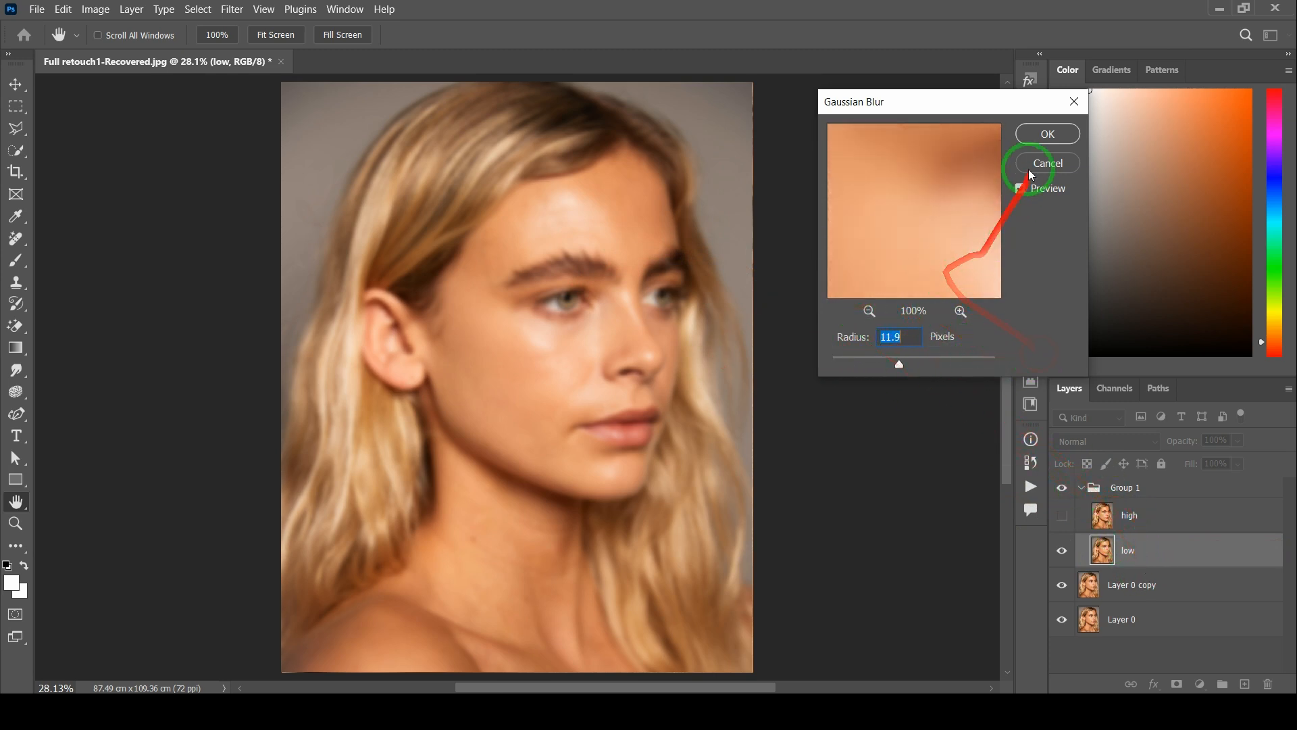
{"action": "left_click", "coordinate": [1037, 133]}
{"action": "key", "text": "j"}
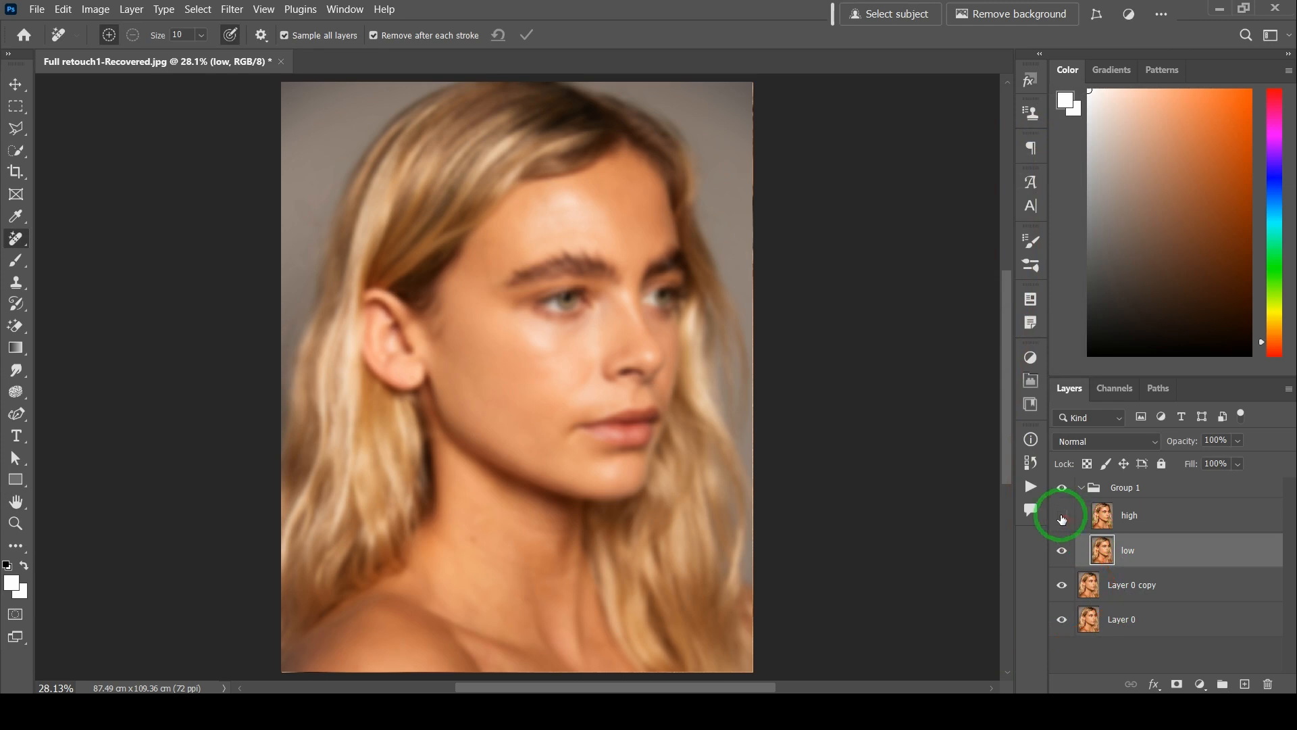
Step: Show the high layer, run Apply Image on it with layer low, Subtract, scale 2 and offset 128, and set its blend mode to Linear Light
{"action": "left_click", "coordinate": [1061, 516]}
{"action": "left_click", "coordinate": [1196, 515]}
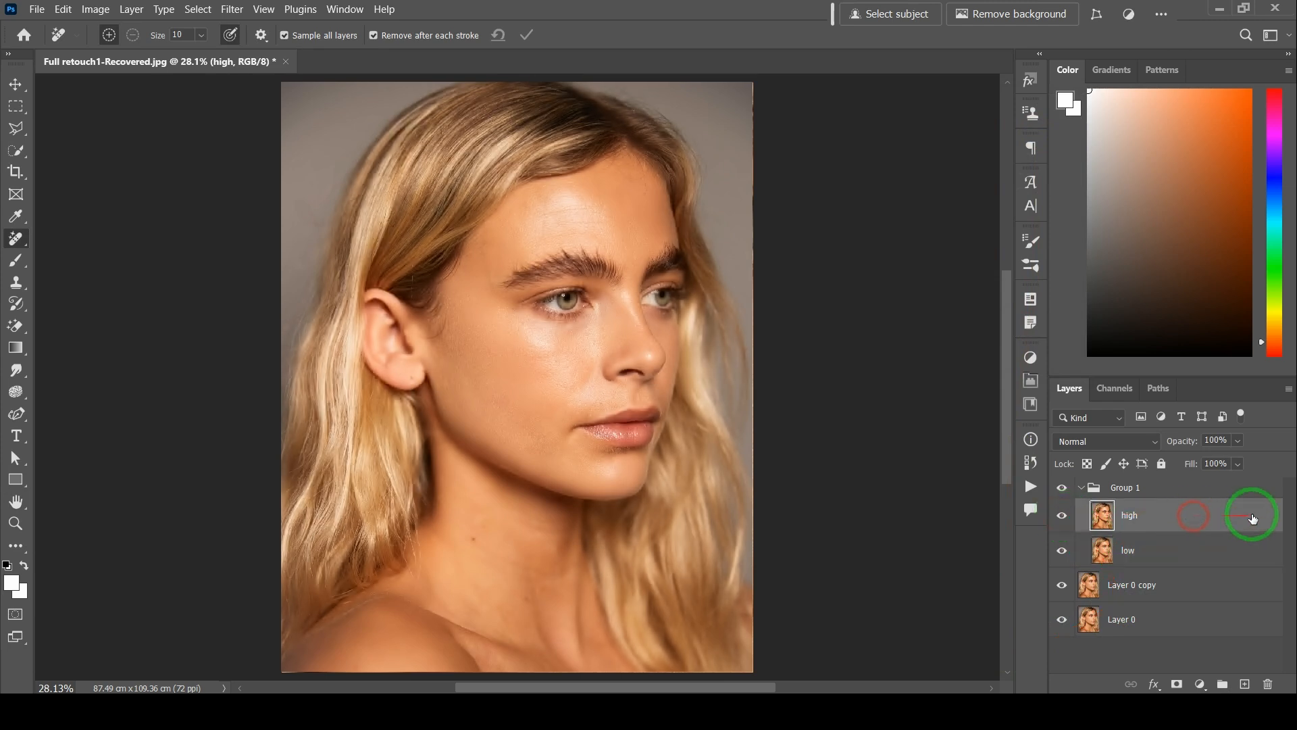
{"action": "left_click", "coordinate": [95, 11]}
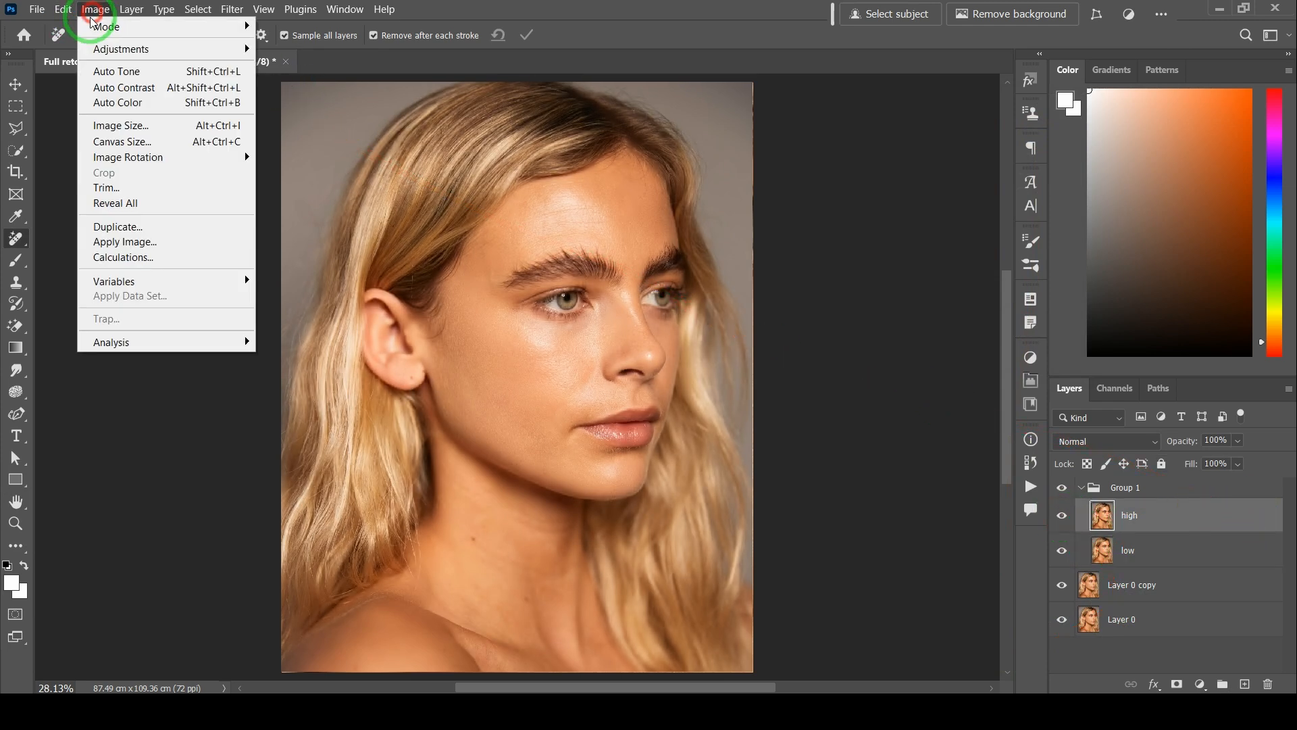
{"action": "left_click", "coordinate": [144, 244]}
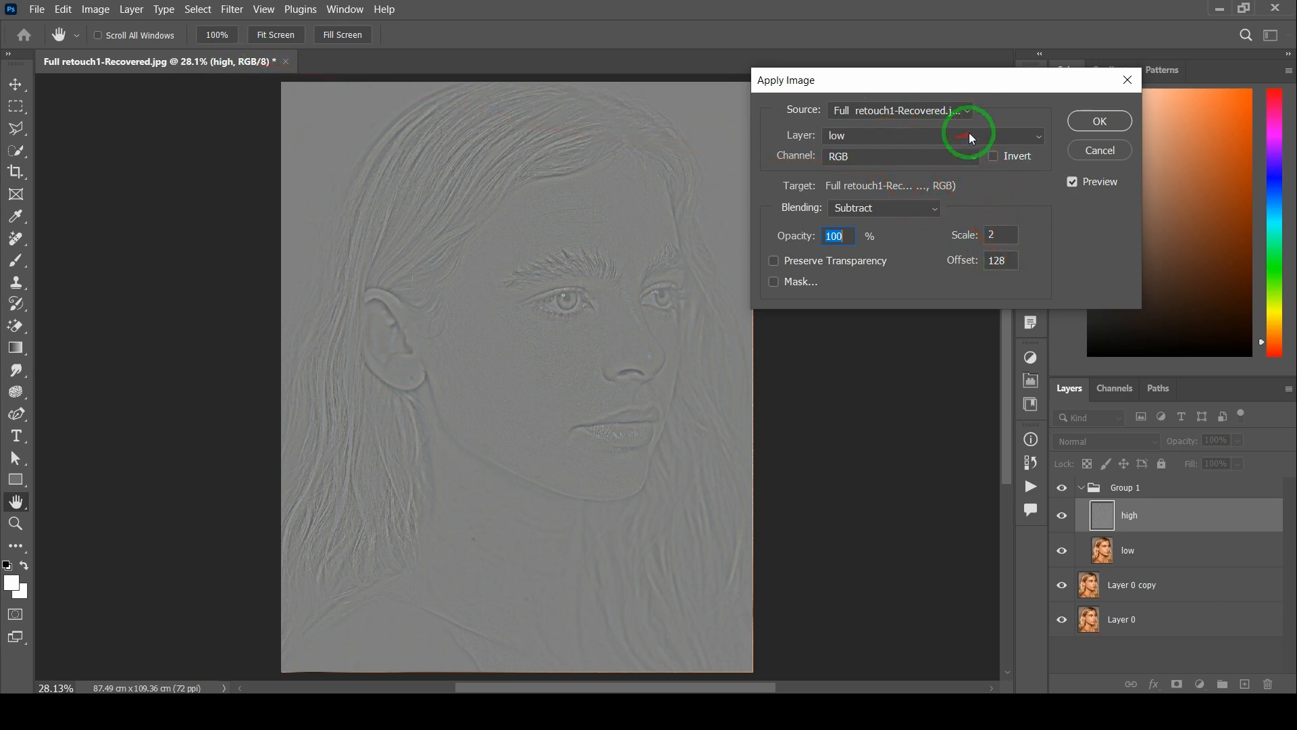
{"action": "left_click", "coordinate": [843, 135]}
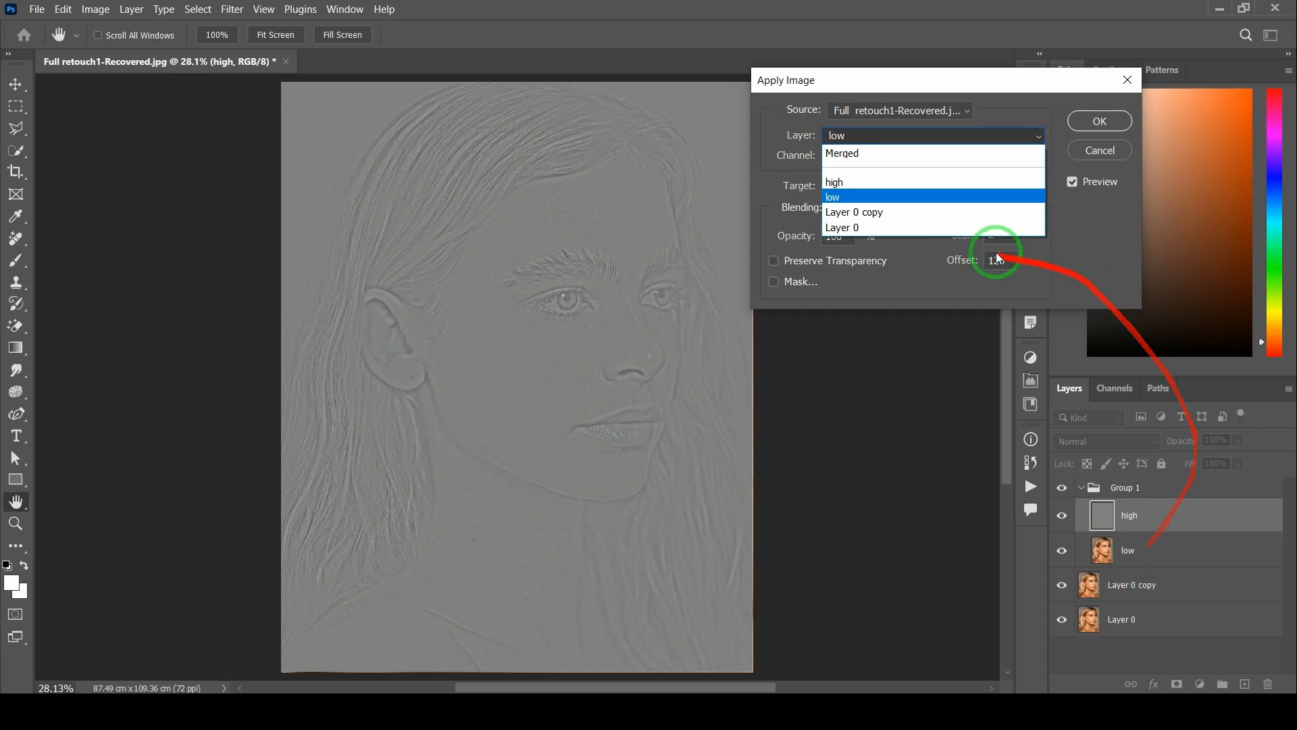
{"action": "left_click", "coordinate": [833, 197]}
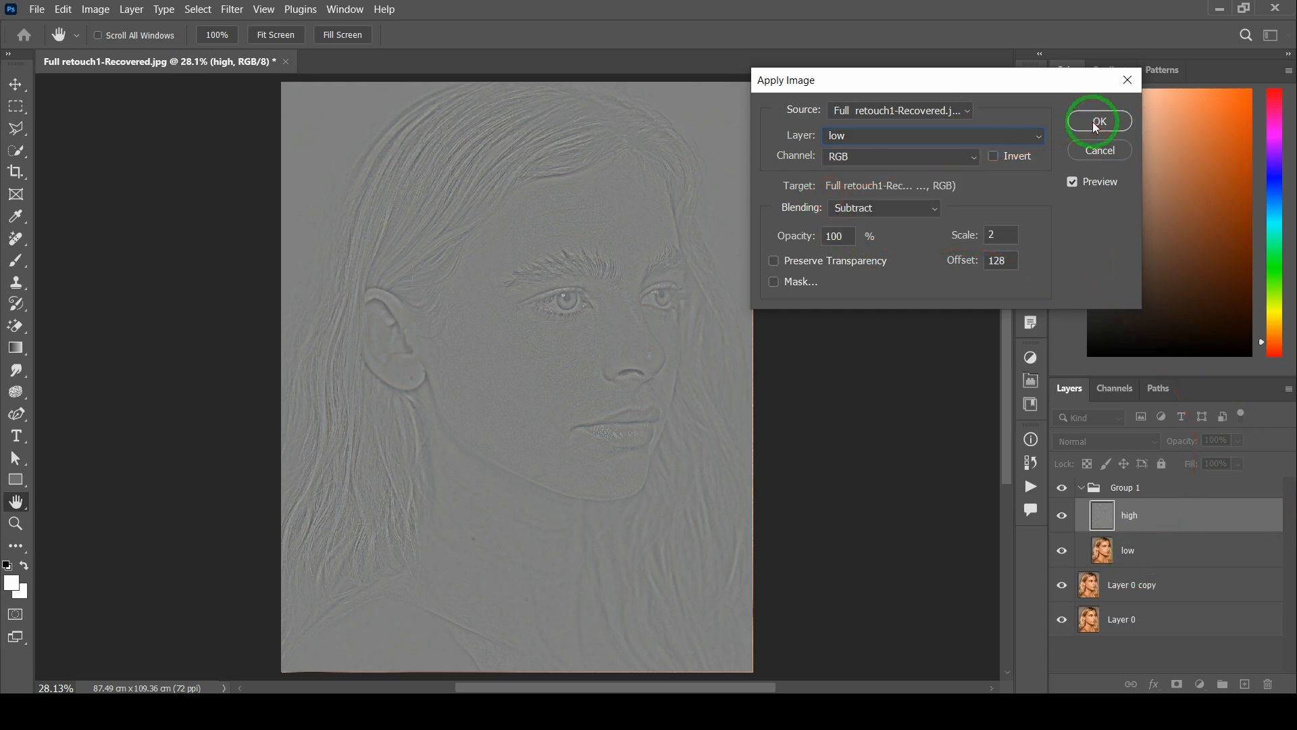
{"action": "left_click", "coordinate": [1096, 123]}
{"action": "key", "text": "j"}
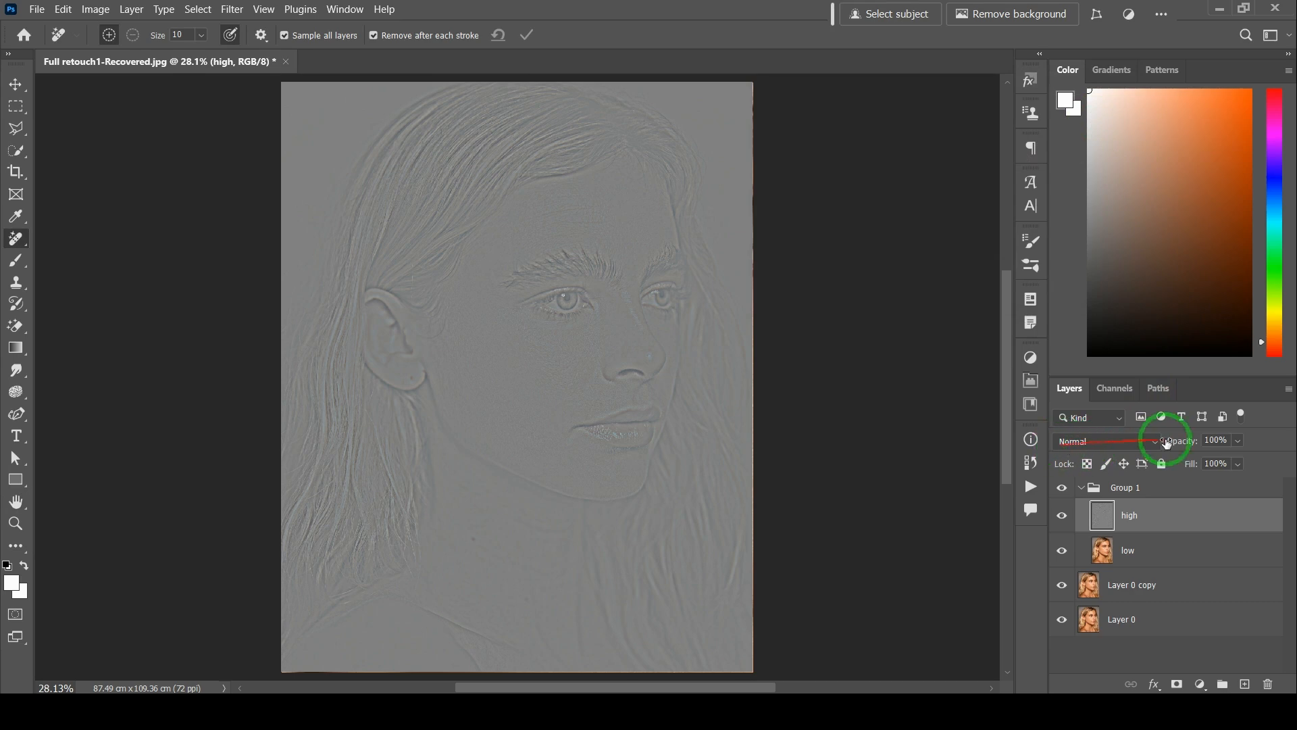
{"action": "left_click", "coordinate": [1118, 445]}
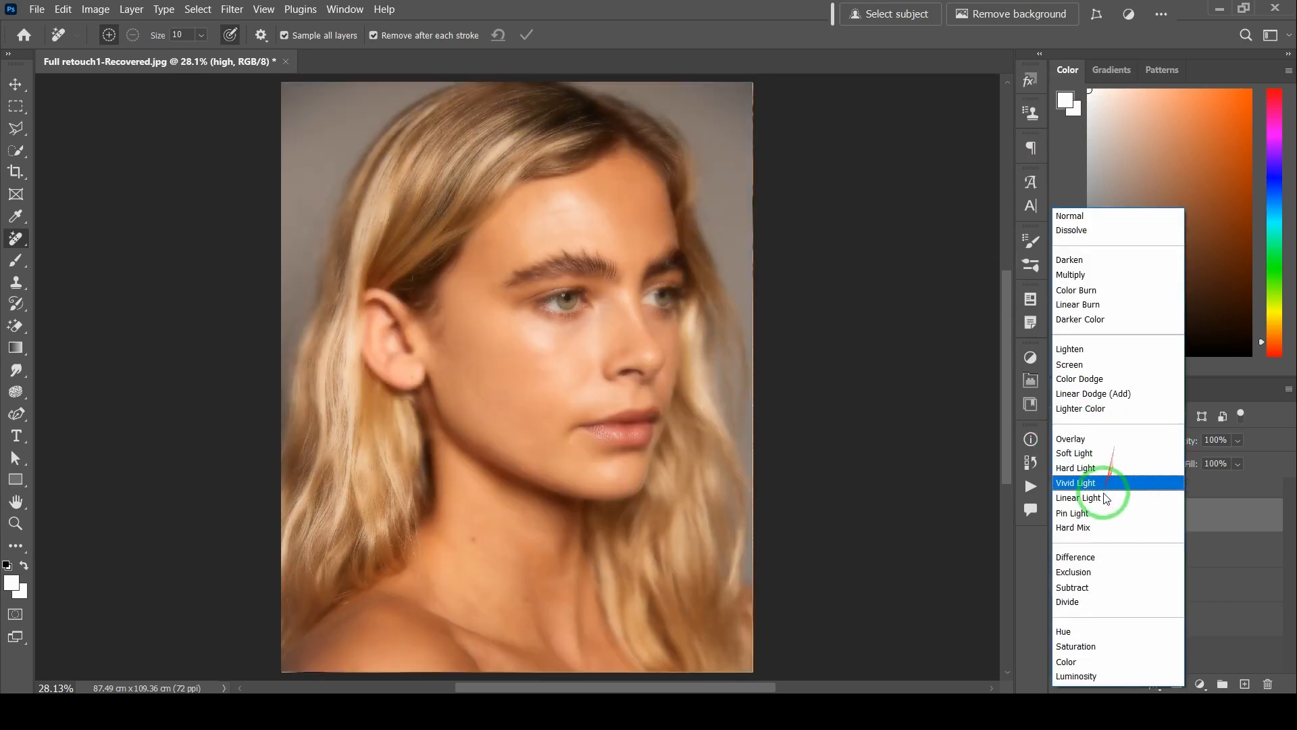
{"action": "left_click", "coordinate": [1104, 501]}
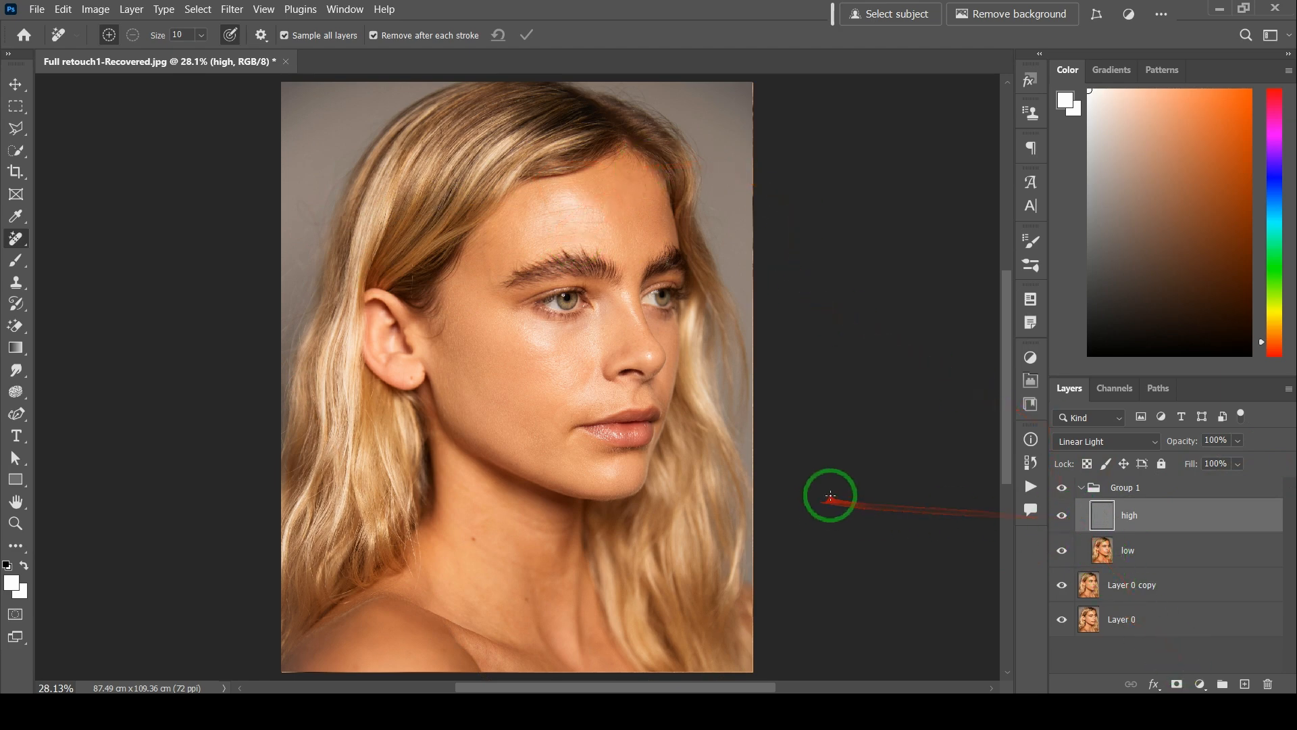
Step: Select the low layer and enlarge the Remove Tool's brush to 300
{"action": "left_click", "coordinate": [1168, 558]}
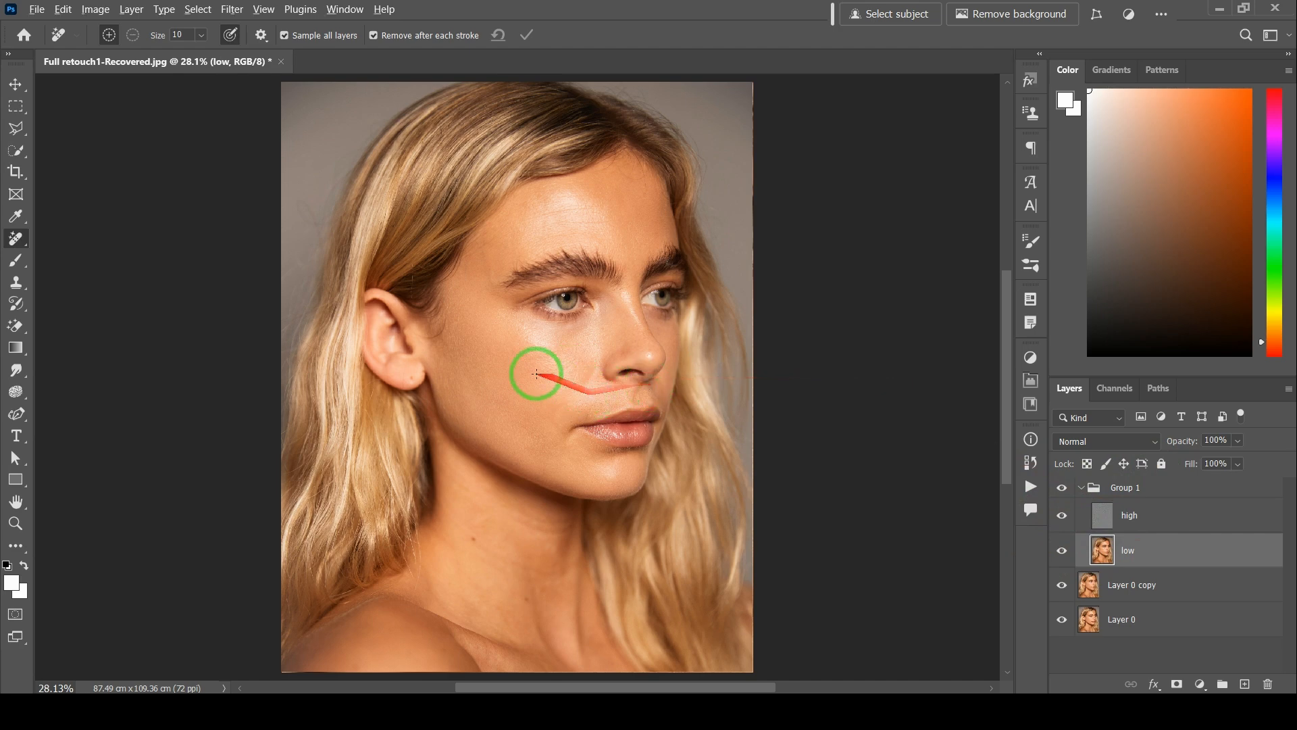
{"action": "scroll", "coordinate": [536, 374], "scroll_direction": "up", "scroll_amount": 2}
{"action": "scroll", "coordinate": [649, 362], "scroll_direction": "up", "scroll_amount": 2}
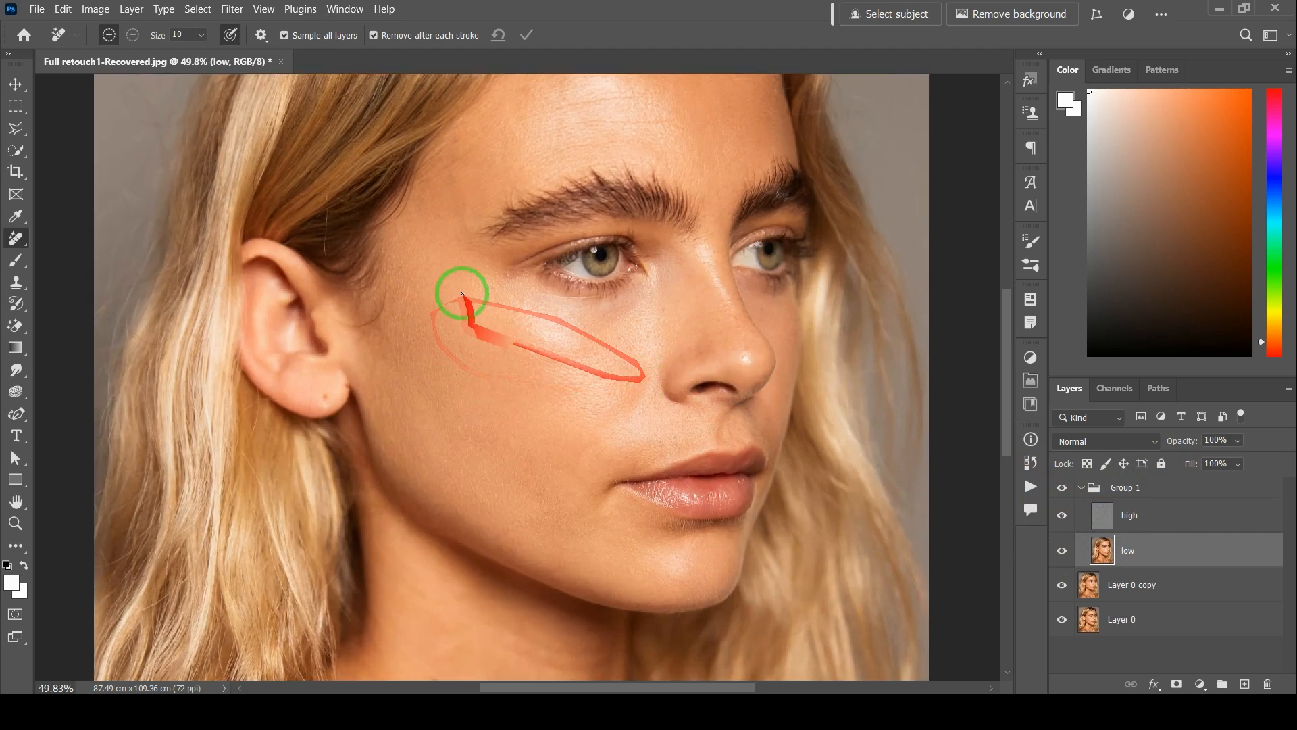
{"action": "scroll", "coordinate": [593, 312], "scroll_direction": "down", "scroll_amount": 2}
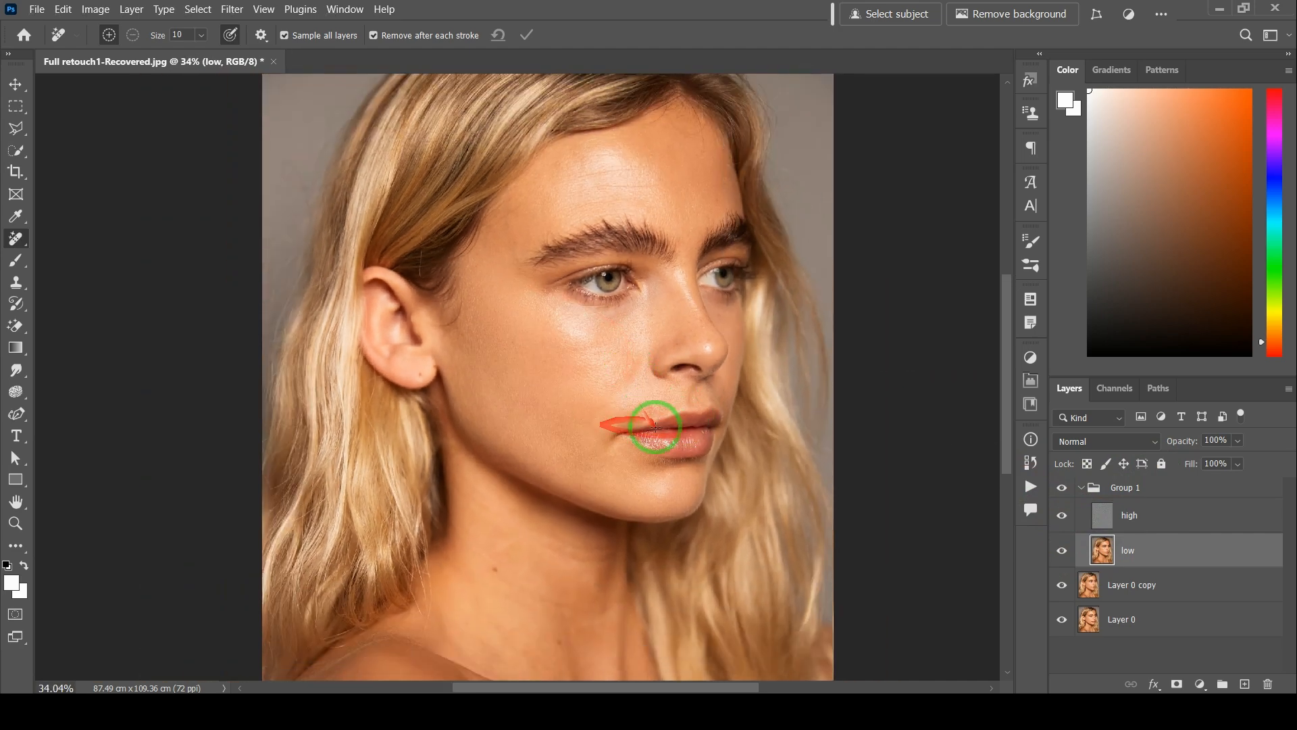
{"action": "scroll", "coordinate": [669, 432], "scroll_direction": "down", "scroll_amount": 1}
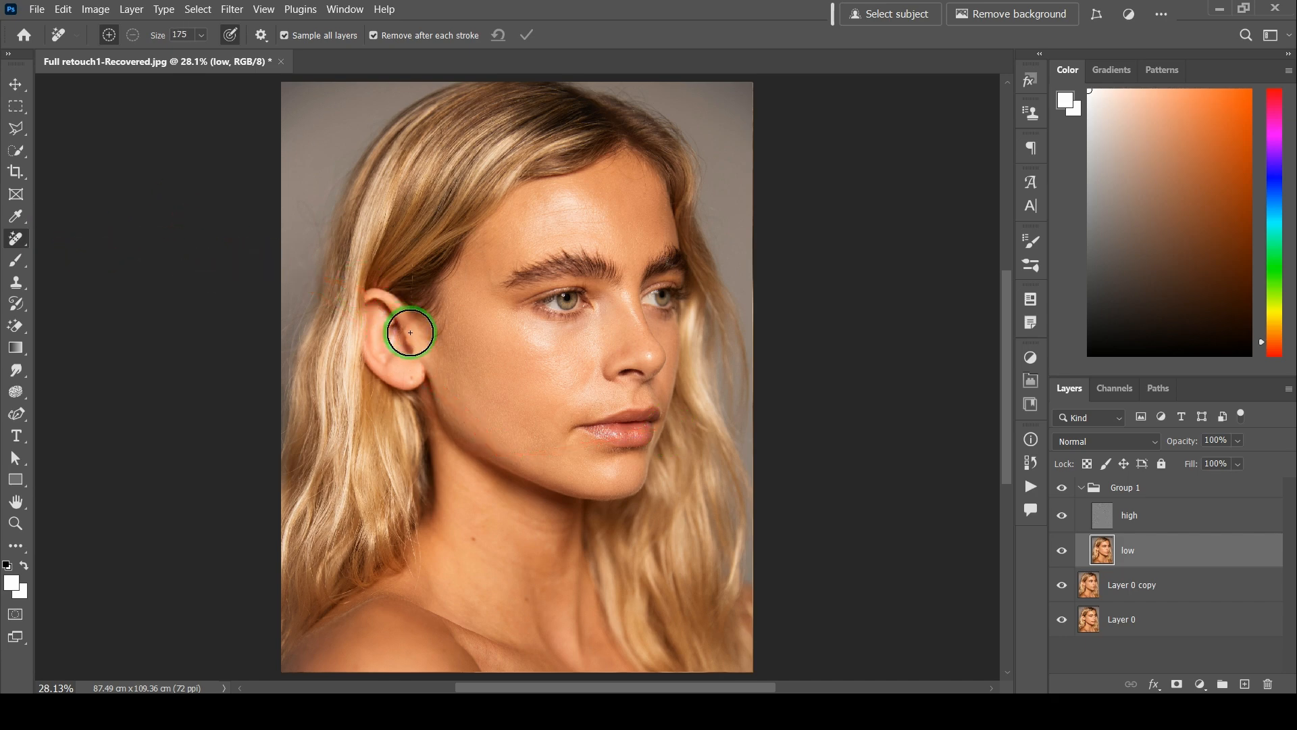
{"action": "key", "text": "bracketright"}
{"action": "key", "text": "bracketright"}
{"action": "key", "text": "bracketright"}
{"action": "key", "text": "bracketright"}
{"action": "key", "text": "bracketright"}
{"action": "key", "text": "bracketright"}
{"action": "key", "text": "bracketleft"}
{"action": "key", "text": "bracketleft"}
{"action": "key", "text": "bracketleft"}
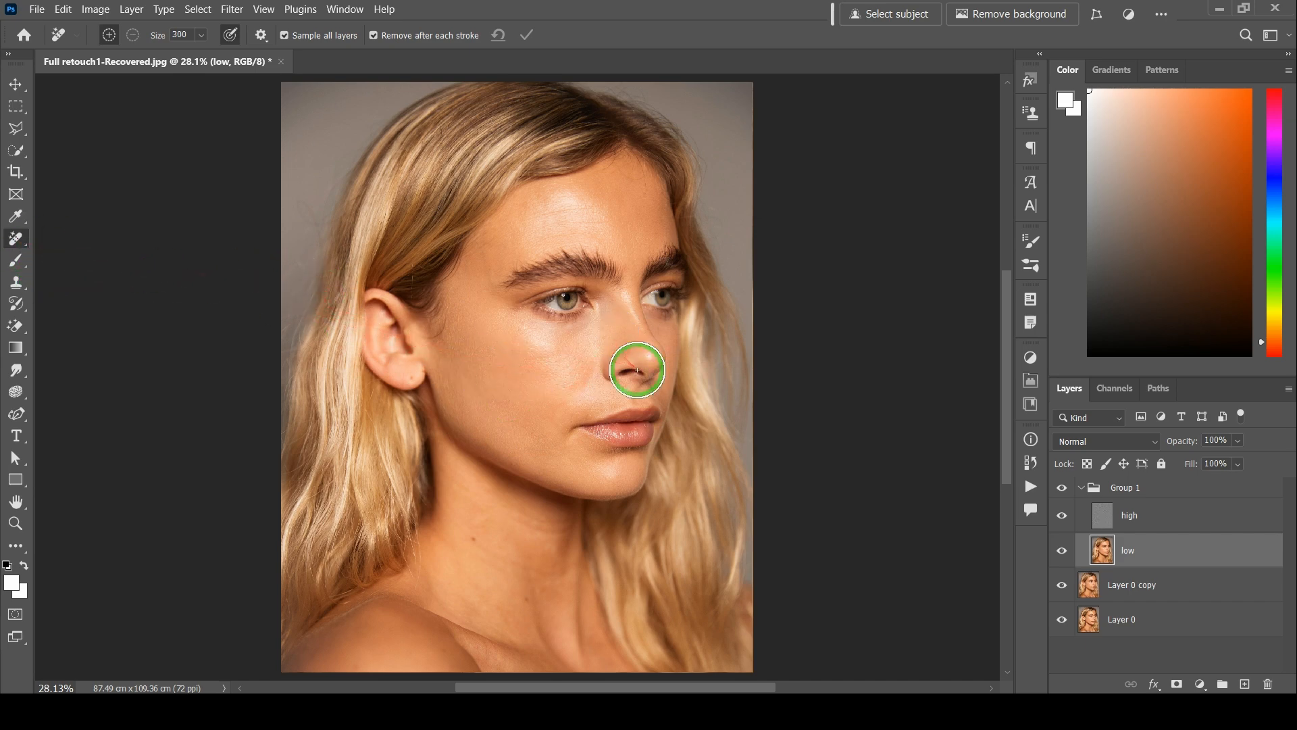
Step: Show the high layer again and turn off Sample all layers for the Remove Tool
{"action": "scroll", "coordinate": [552, 393], "scroll_direction": "up", "scroll_amount": 2}
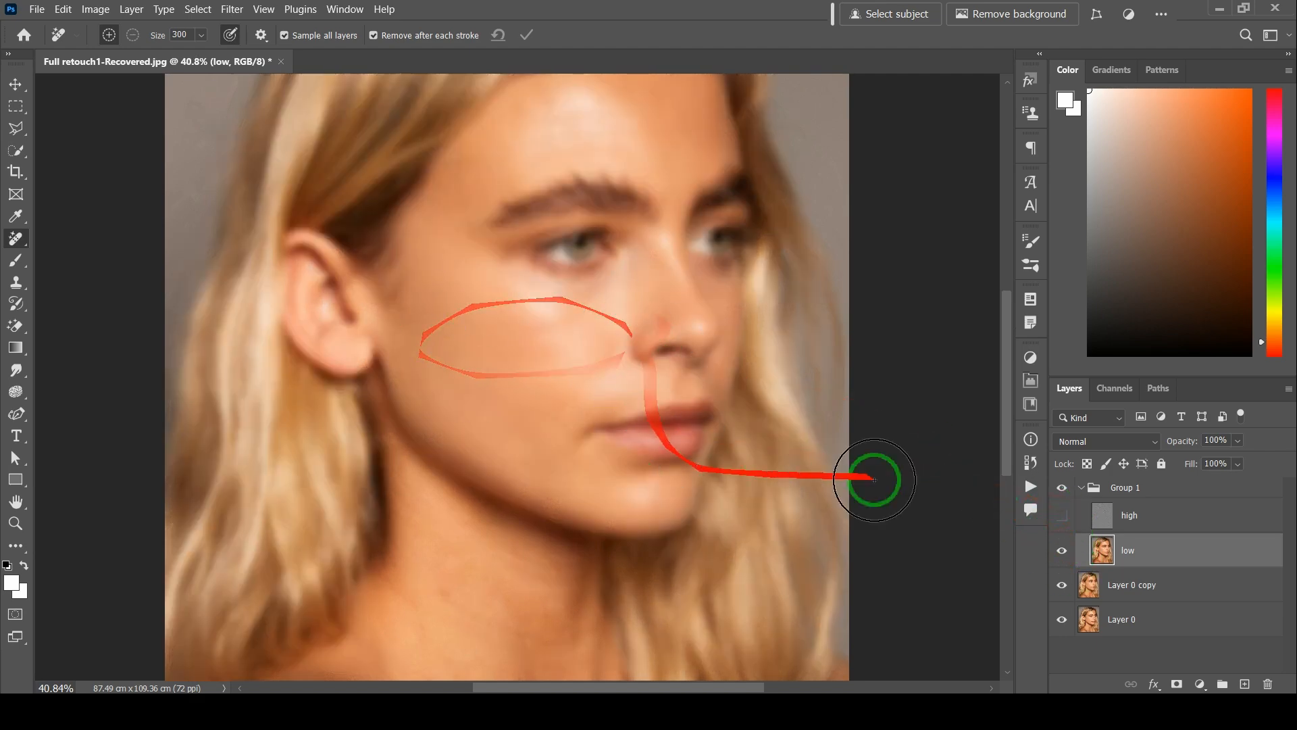
{"action": "left_click", "coordinate": [1063, 521]}
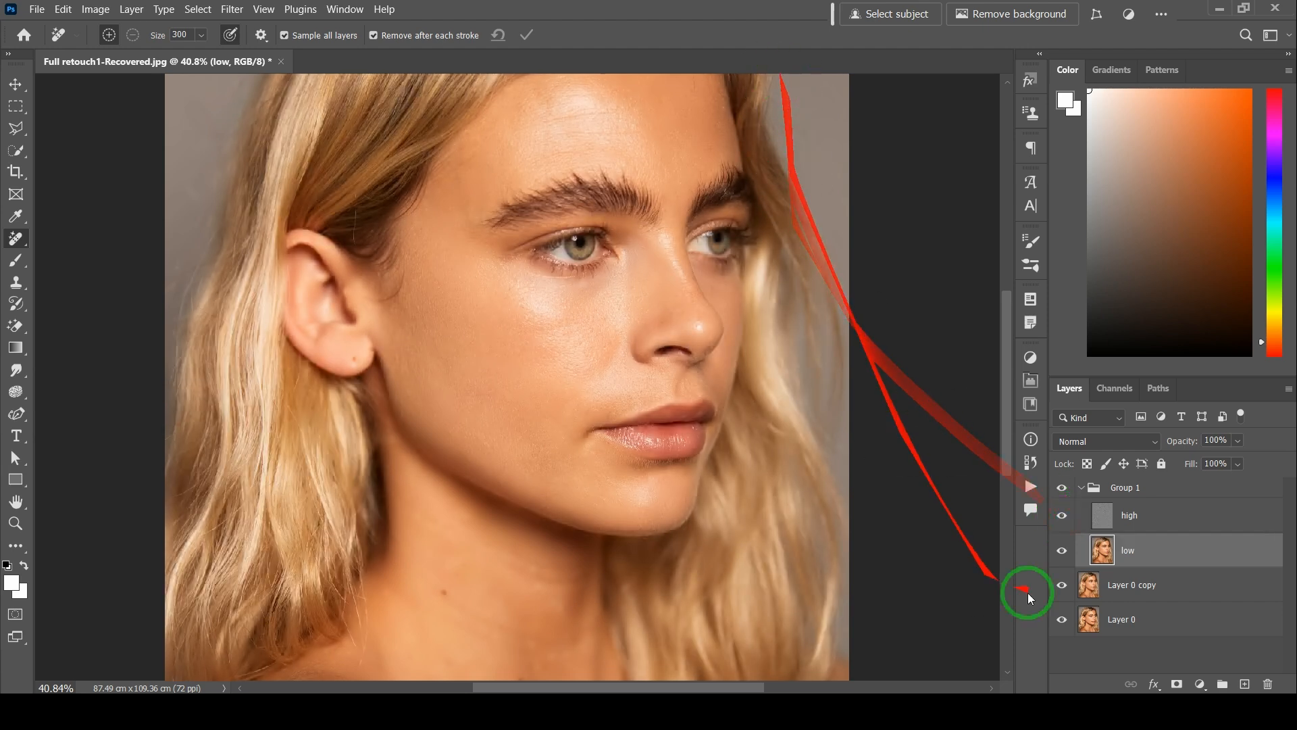
{"action": "left_click", "coordinate": [287, 41]}
Step: Smooth the shiny skin of the cheek on the low layer with Remove Tool strokes, enlarging the brush to 400
{"action": "scroll", "coordinate": [506, 385], "scroll_direction": "down", "scroll_amount": 2}
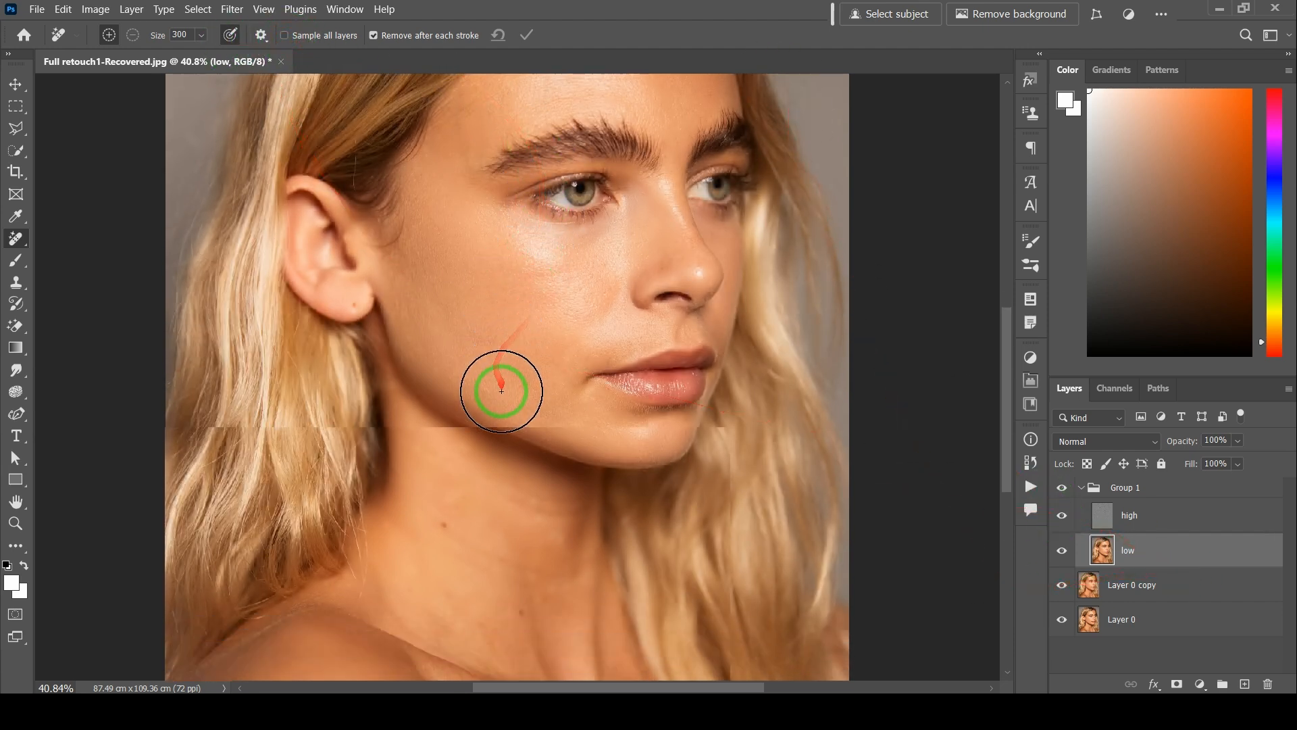
{"action": "scroll", "coordinate": [507, 385], "scroll_direction": "up", "scroll_amount": 4}
{"action": "mouse_move", "coordinate": [568, 418]}
{"action": "left_mouse_down"}
{"action": "mouse_move", "coordinate": [445, 333]}
{"action": "mouse_move", "coordinate": [498, 379]}
{"action": "mouse_move", "coordinate": [579, 399]}
{"action": "mouse_move", "coordinate": [509, 408]}
{"action": "mouse_move", "coordinate": [340, 370]}
{"action": "mouse_move", "coordinate": [866, 382]}
{"action": "mouse_move", "coordinate": [869, 408]}
{"action": "left_mouse_up"}
{"action": "key", "text": "bracketleft"}
{"action": "key", "text": "bracketright"}
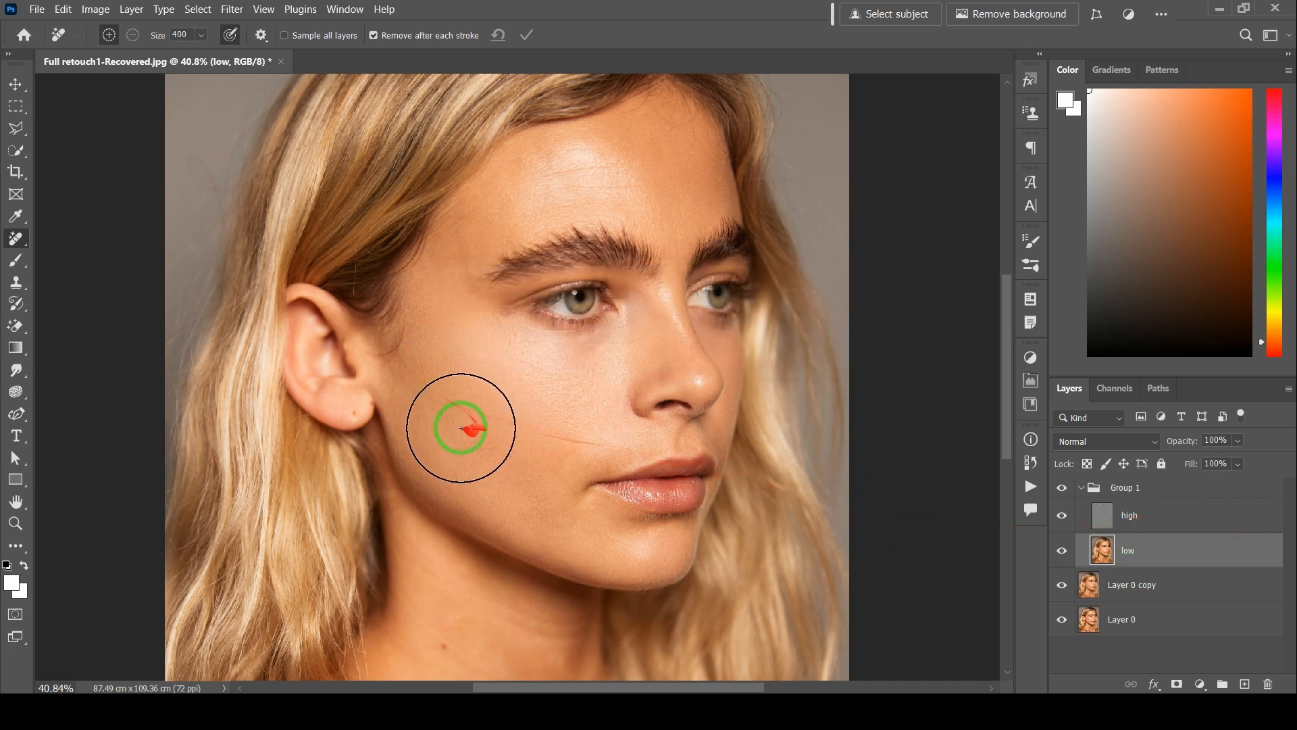
{"action": "left_click_drag", "start_coordinate": [441, 425], "coordinate": [531, 494]}
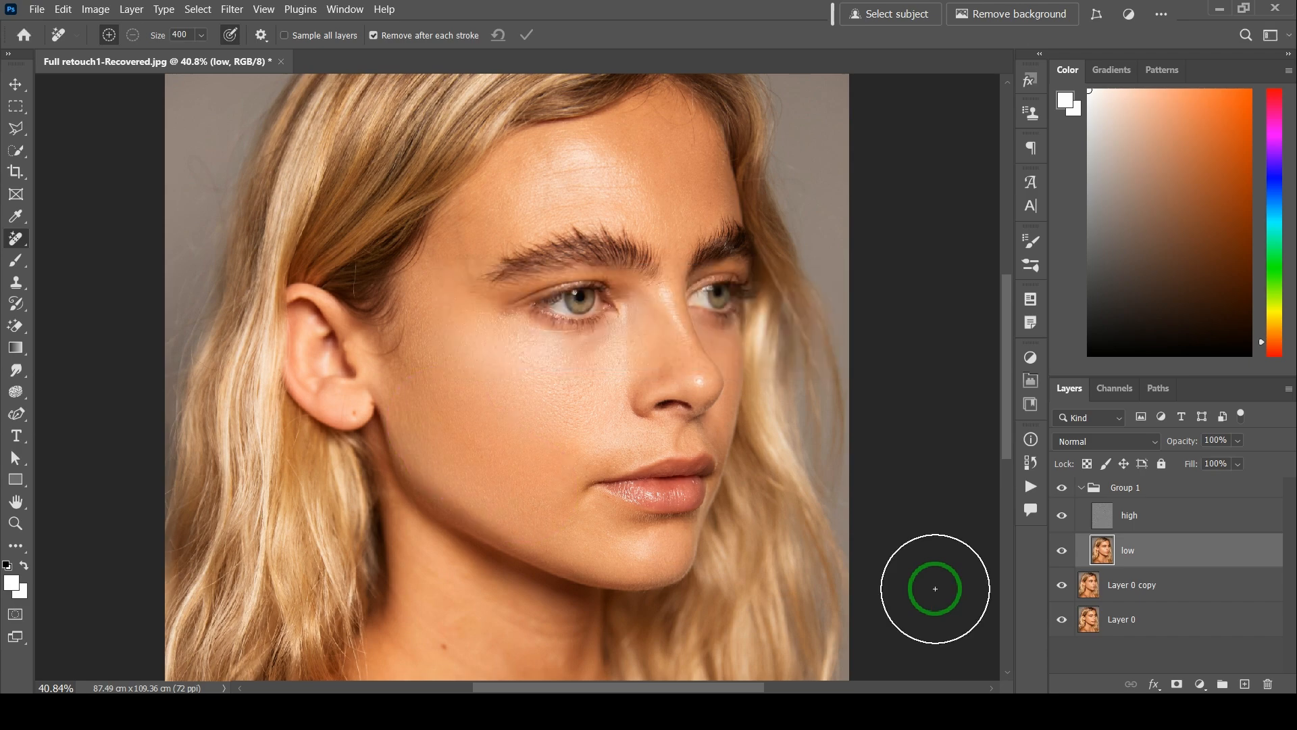
Step: Reduce the Remove Tool's brush to 175 and paint over the temple skin between the hairline and the eyebrow's outer end
{"action": "scroll", "coordinate": [803, 588], "scroll_direction": "down", "scroll_amount": 3}
{"action": "scroll", "coordinate": [693, 304], "scroll_direction": "up", "scroll_amount": 1}
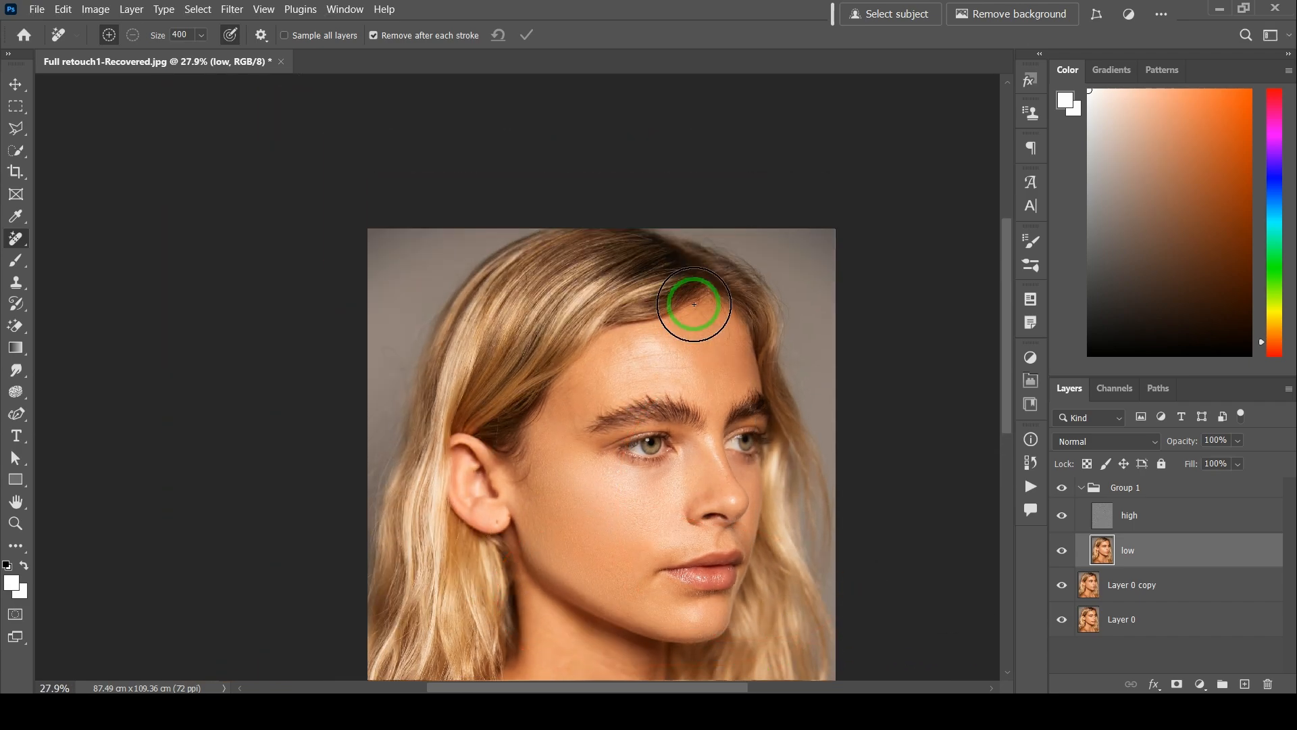
{"action": "scroll", "coordinate": [693, 308], "scroll_direction": "up", "scroll_amount": 9}
{"action": "scroll", "coordinate": [579, 449], "scroll_direction": "down", "scroll_amount": 2}
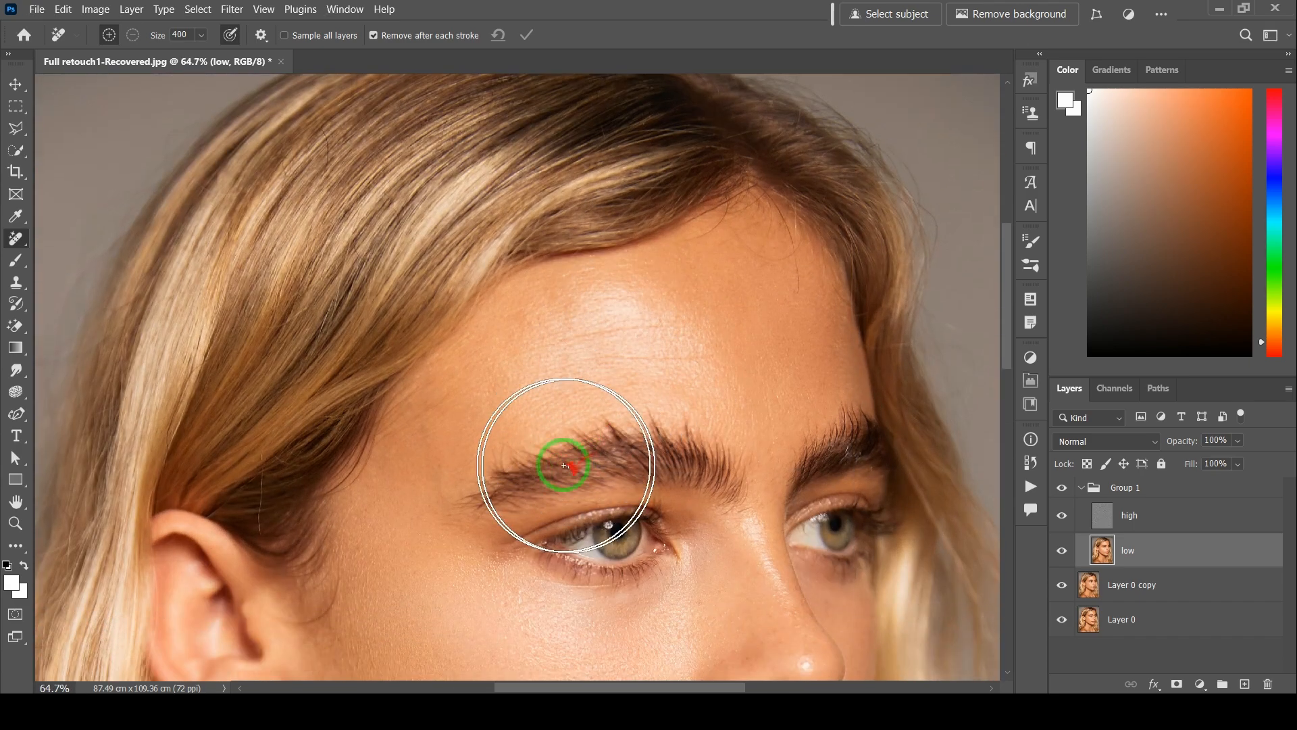
{"action": "key", "text": "bracketleft"}
{"action": "key", "text": "bracketleft"}
{"action": "key", "text": "bracketleft"}
{"action": "key", "text": "bracketleft"}
{"action": "mouse_move", "coordinate": [506, 417]}
{"action": "left_mouse_down"}
{"action": "mouse_move", "coordinate": [505, 385]}
{"action": "mouse_move", "coordinate": [469, 430]}
{"action": "left_mouse_up"}
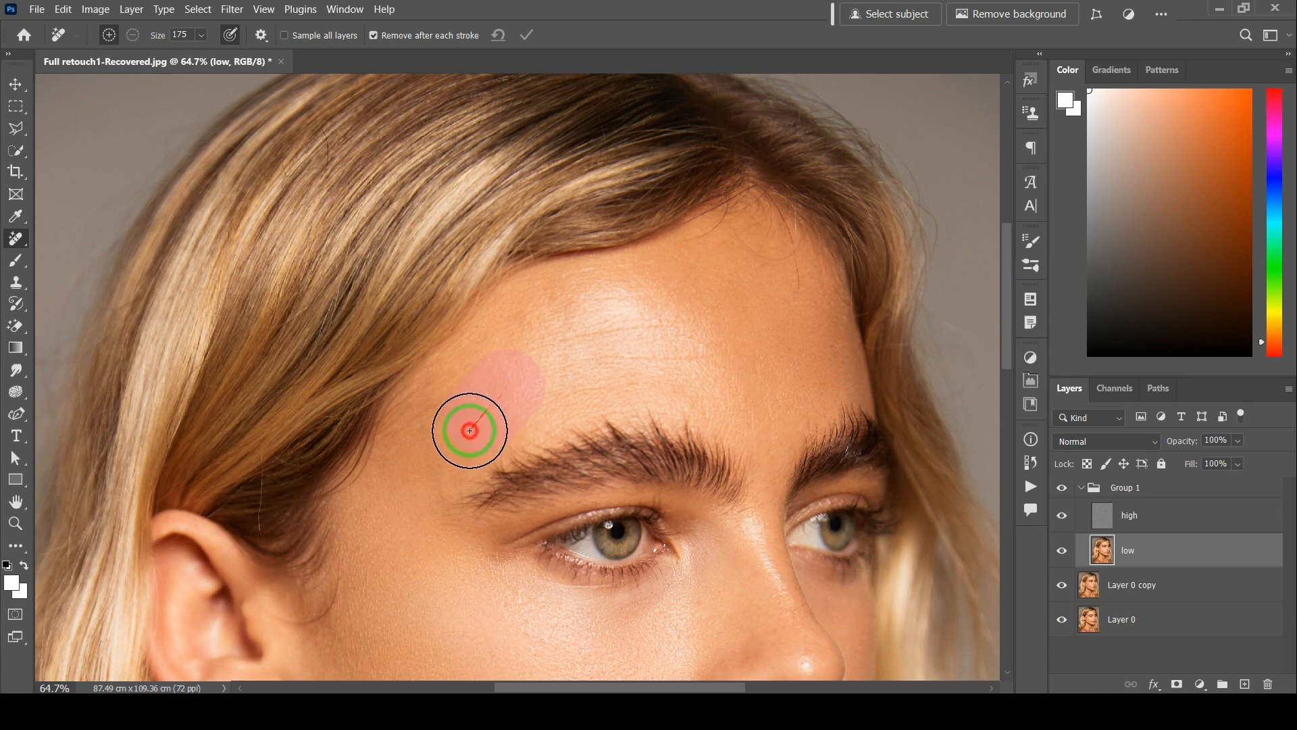
{"action": "left_click_drag", "start_coordinate": [424, 486], "coordinate": [500, 376]}
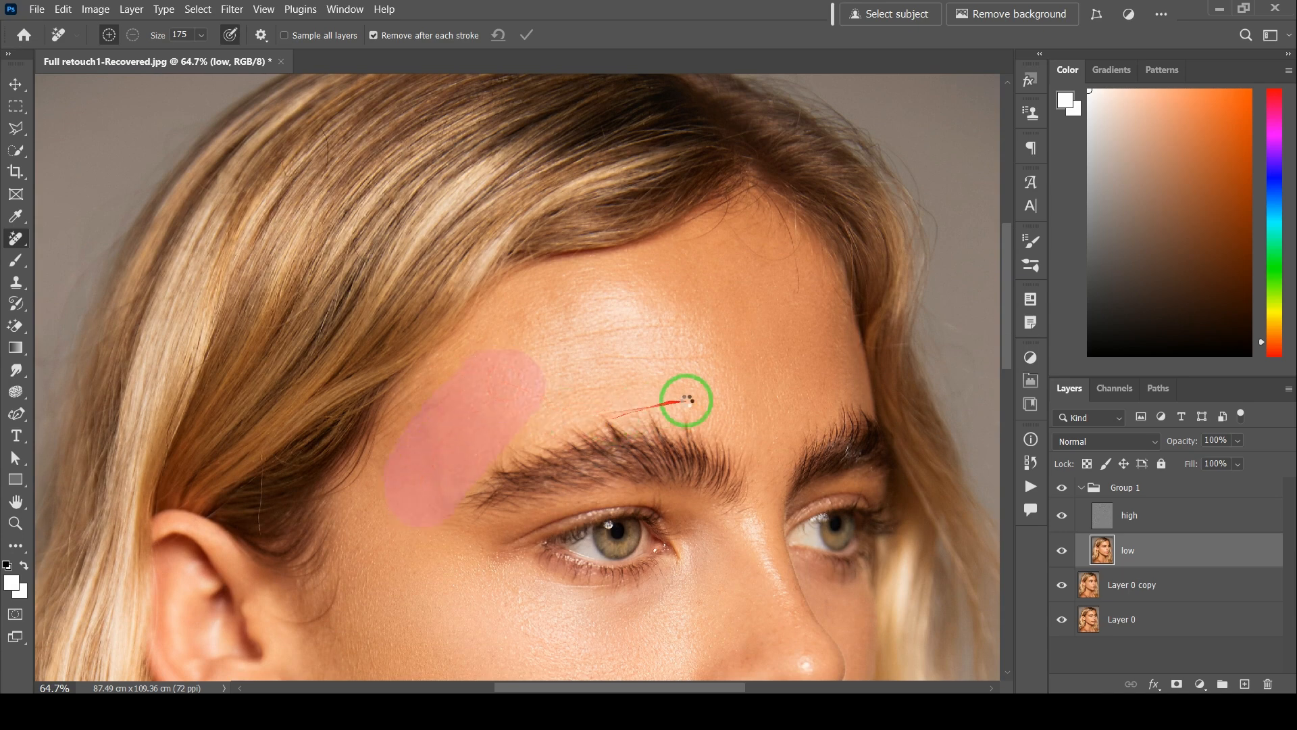
{"action": "left_click_drag", "start_coordinate": [563, 457], "coordinate": [572, 467]}
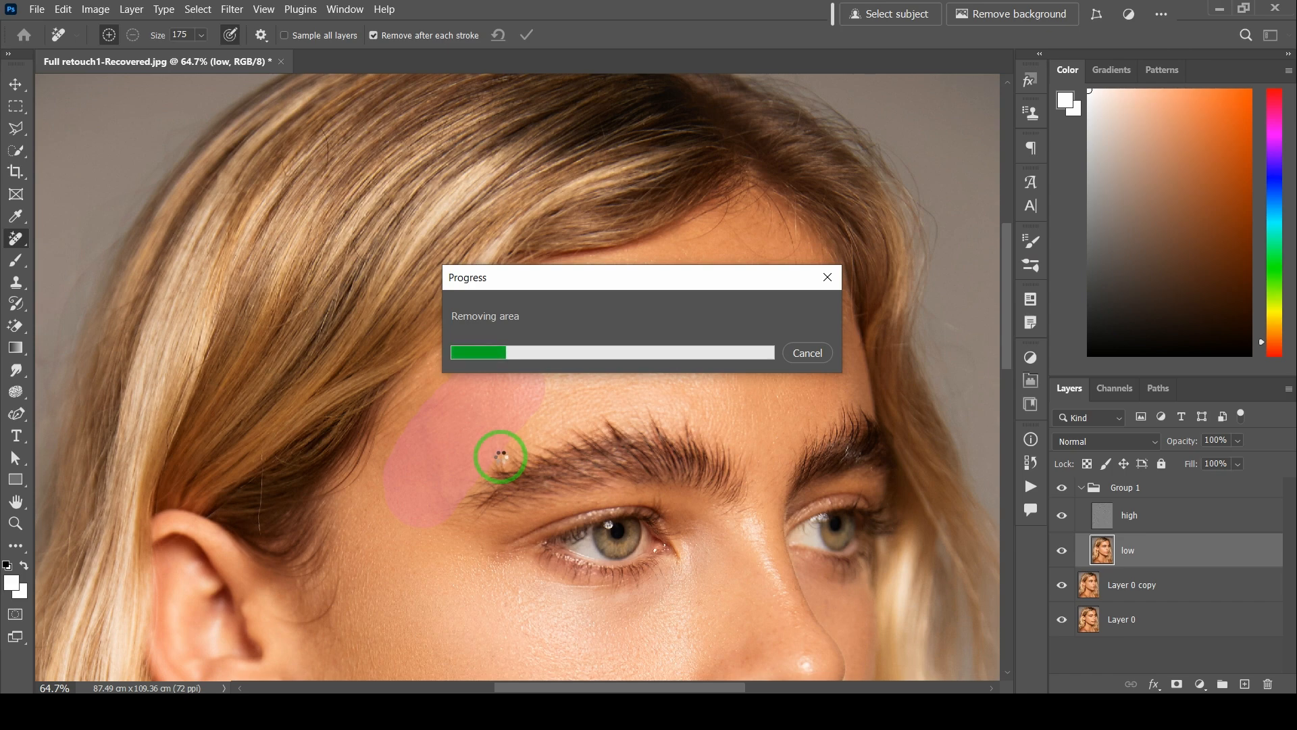
Step: Even out the shiny forehead skin between the eyebrows and hairline on the low layer with broad Remove Tool strokes
{"action": "scroll", "coordinate": [662, 471], "scroll_direction": "down", "scroll_amount": 3}
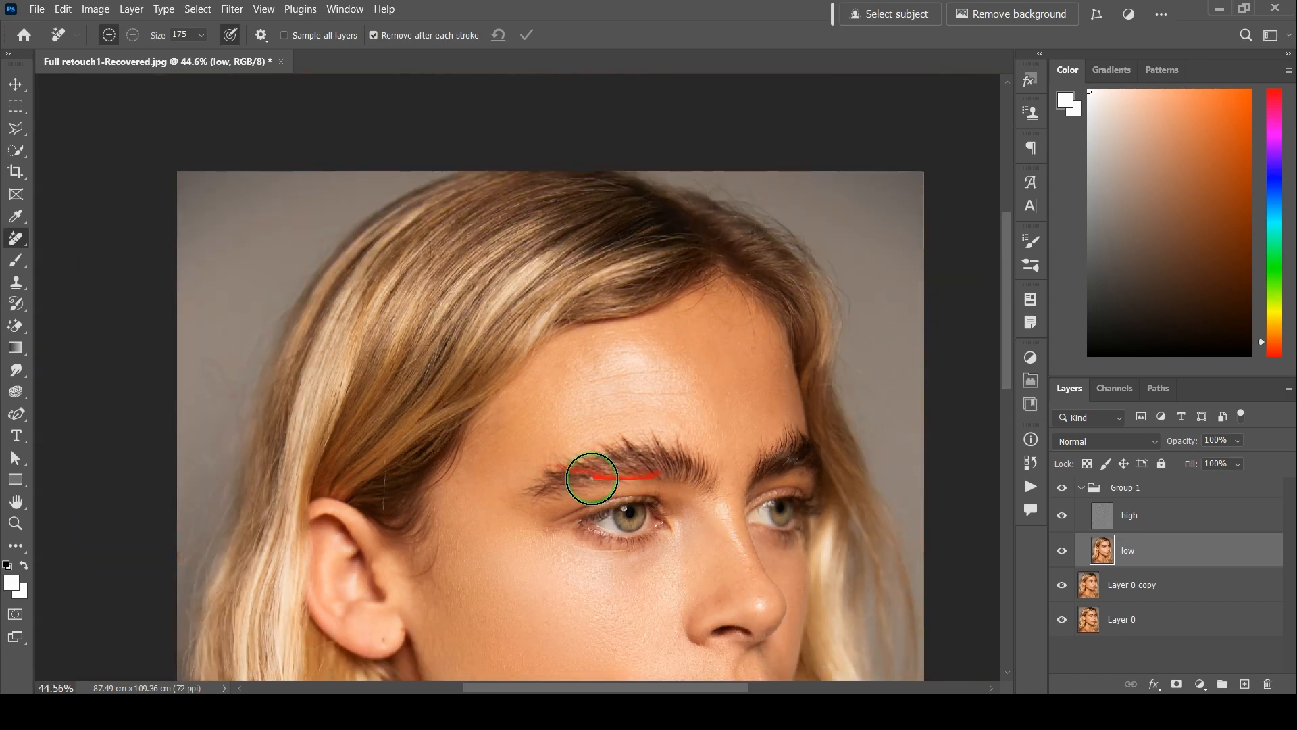
{"action": "scroll", "coordinate": [495, 527], "scroll_direction": "down", "scroll_amount": 1}
{"action": "mouse_move", "coordinate": [637, 386]}
{"action": "left_mouse_down"}
{"action": "mouse_move", "coordinate": [587, 388]}
{"action": "mouse_move", "coordinate": [621, 343]}
{"action": "mouse_move", "coordinate": [661, 370]}
{"action": "left_mouse_up"}
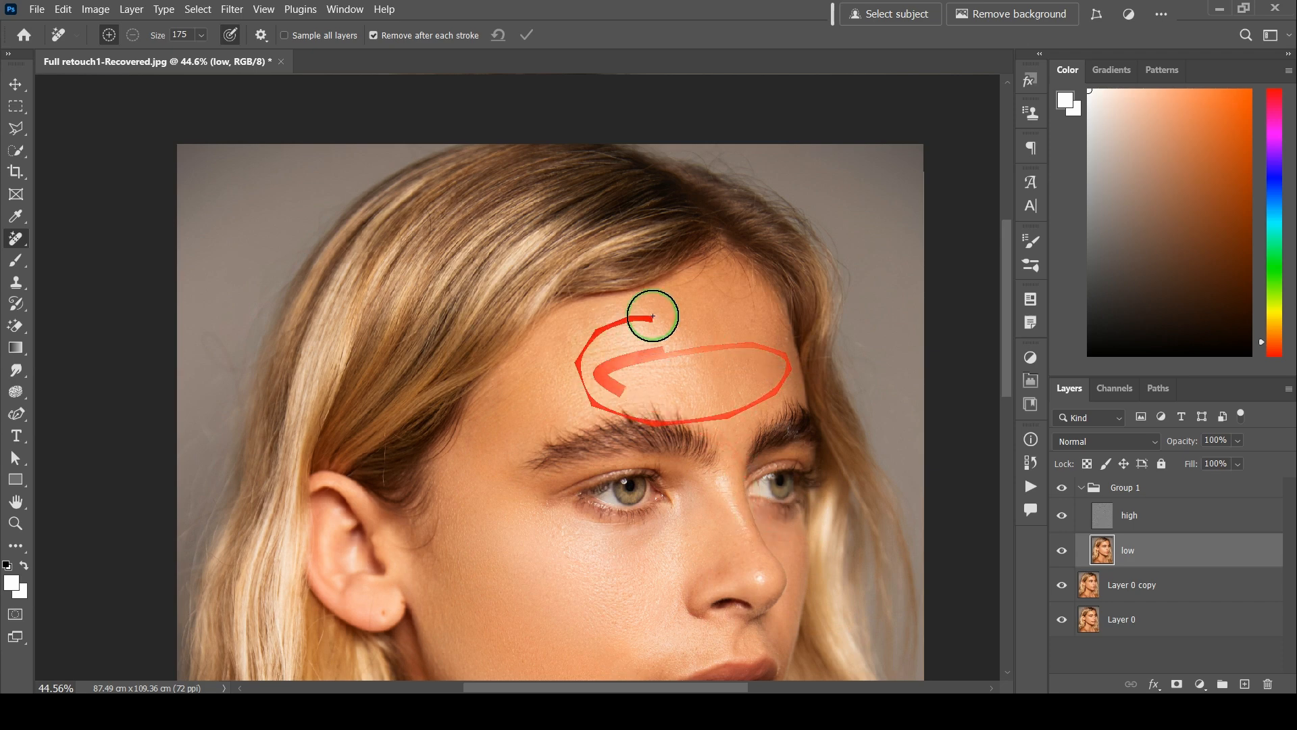
{"action": "left_click_drag", "start_coordinate": [556, 390], "coordinate": [745, 374]}
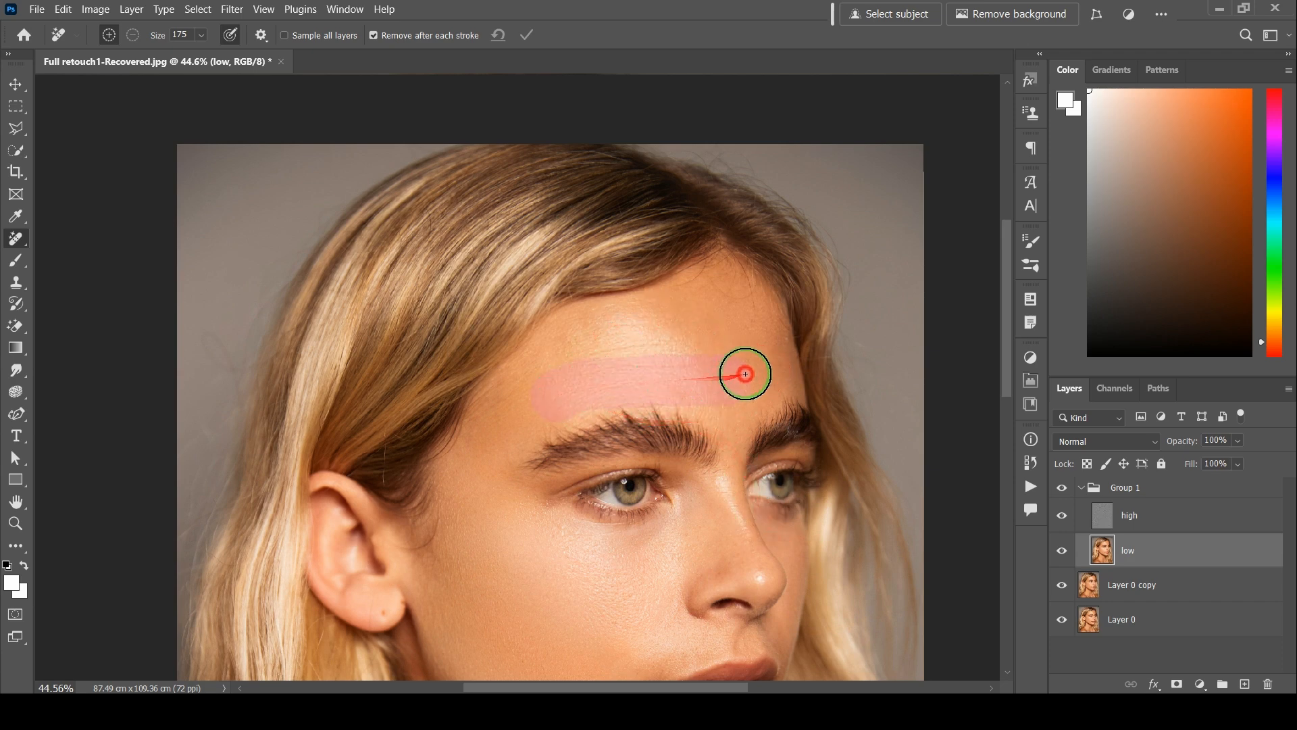
{"action": "mouse_move", "coordinate": [745, 320]}
{"action": "left_mouse_down"}
{"action": "mouse_move", "coordinate": [701, 308]}
{"action": "mouse_move", "coordinate": [614, 329]}
{"action": "mouse_move", "coordinate": [560, 375]}
{"action": "mouse_move", "coordinate": [753, 325]}
{"action": "mouse_move", "coordinate": [713, 285]}
{"action": "mouse_move", "coordinate": [749, 398]}
{"action": "mouse_move", "coordinate": [632, 423]}
{"action": "left_mouse_up"}
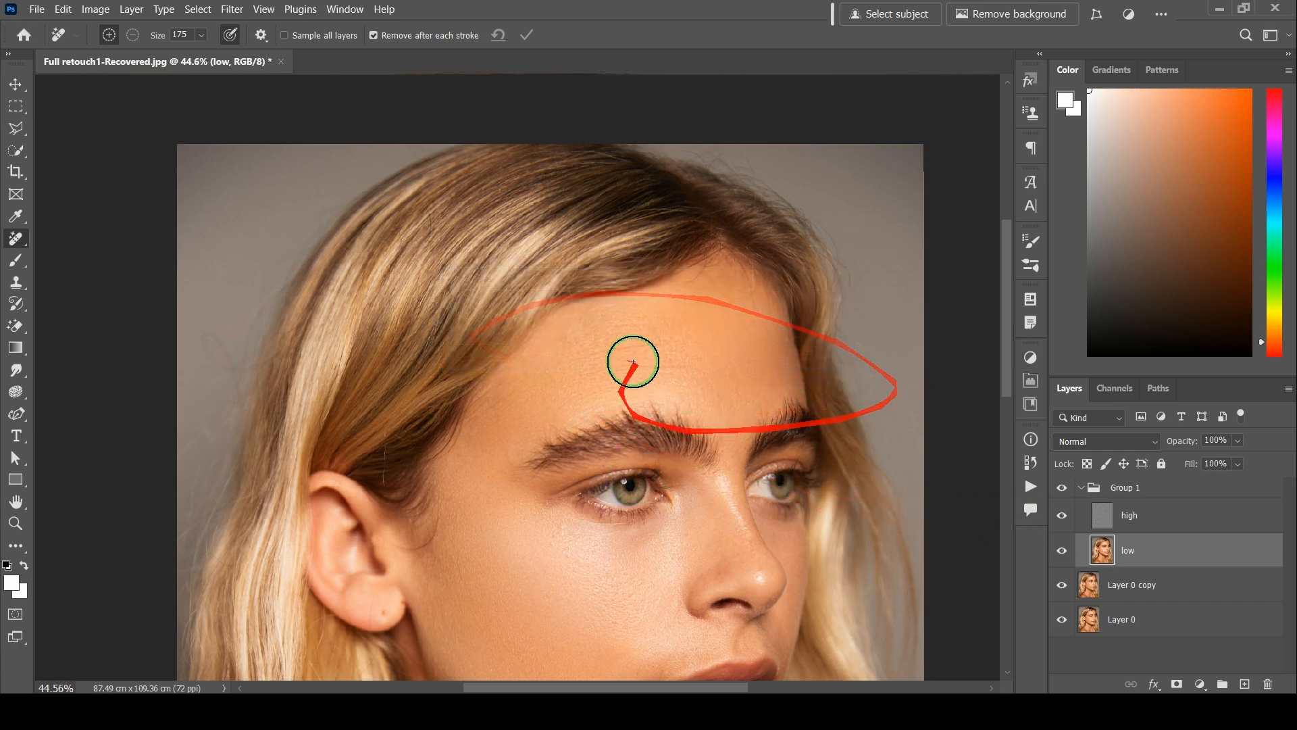
{"action": "scroll", "coordinate": [891, 590], "scroll_direction": "down", "scroll_amount": 3}
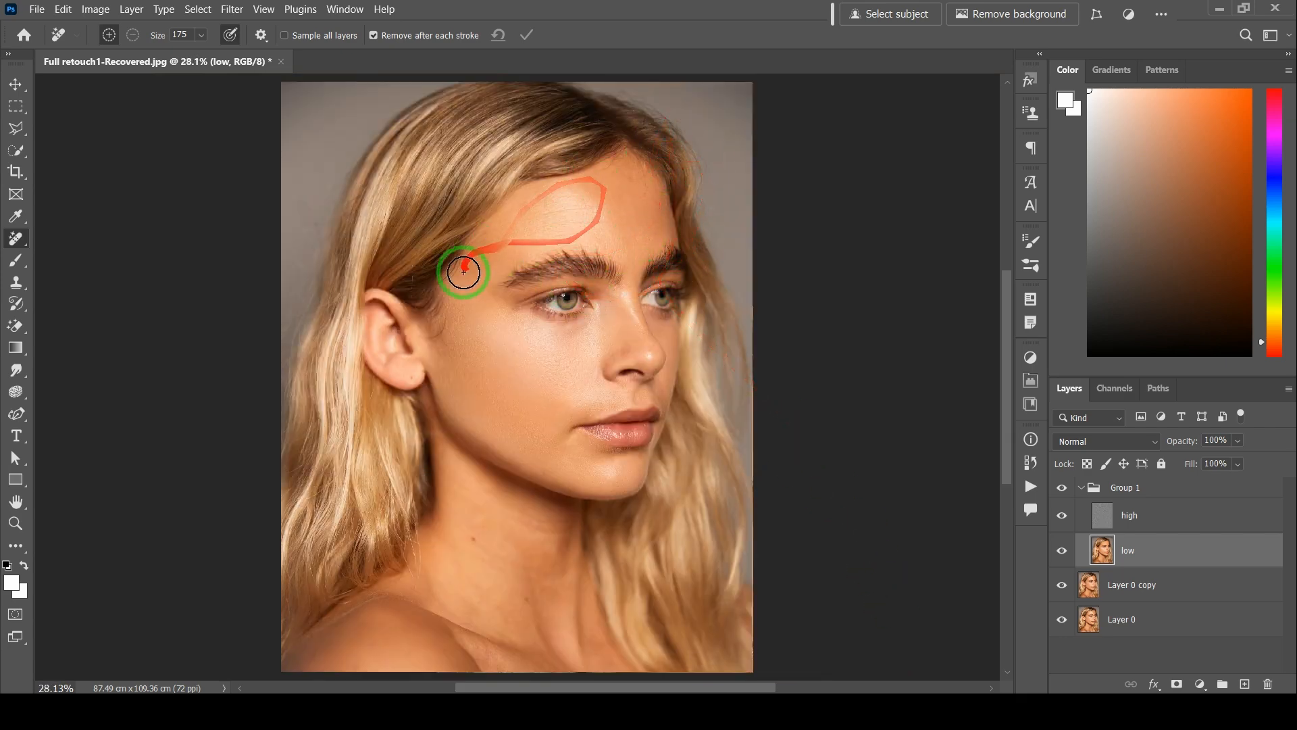
{"action": "scroll", "coordinate": [466, 270], "scroll_direction": "up", "scroll_amount": 3}
{"action": "left_click_drag", "start_coordinate": [486, 260], "coordinate": [469, 305]}
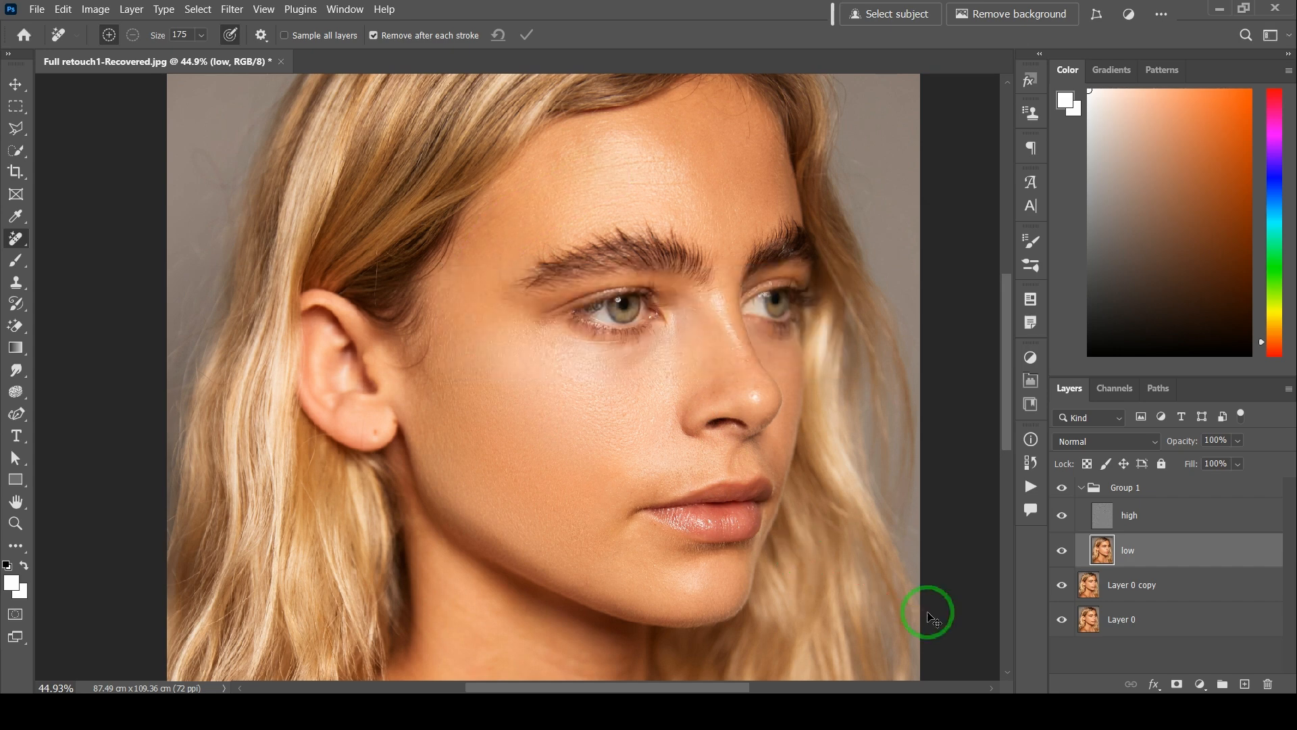
Step: Fit the whole portrait in view and compare the retouch with Layer 0 copy by toggling the other layers' visibility
{"action": "key", "text": "ctrl+0"}
{"action": "key", "text": "v"}
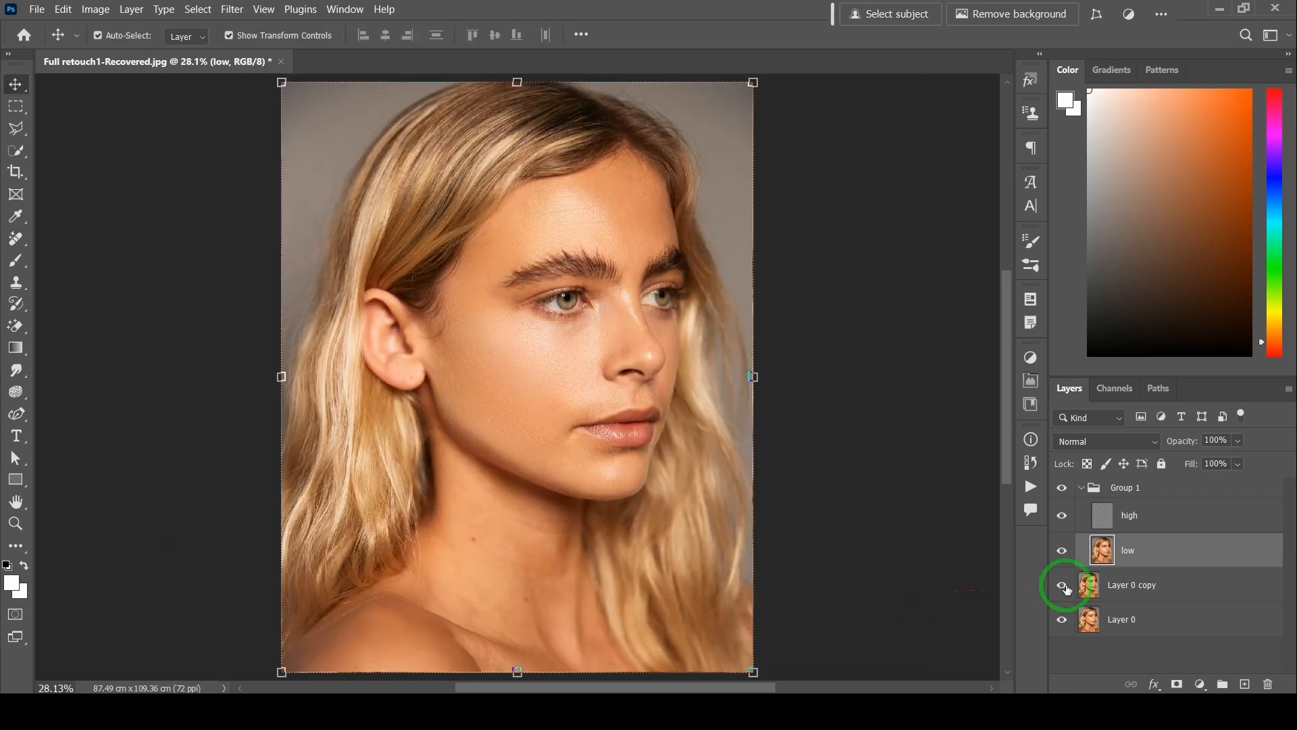
{"action": "left_click", "coordinate": [1065, 587], "text": "alt"}
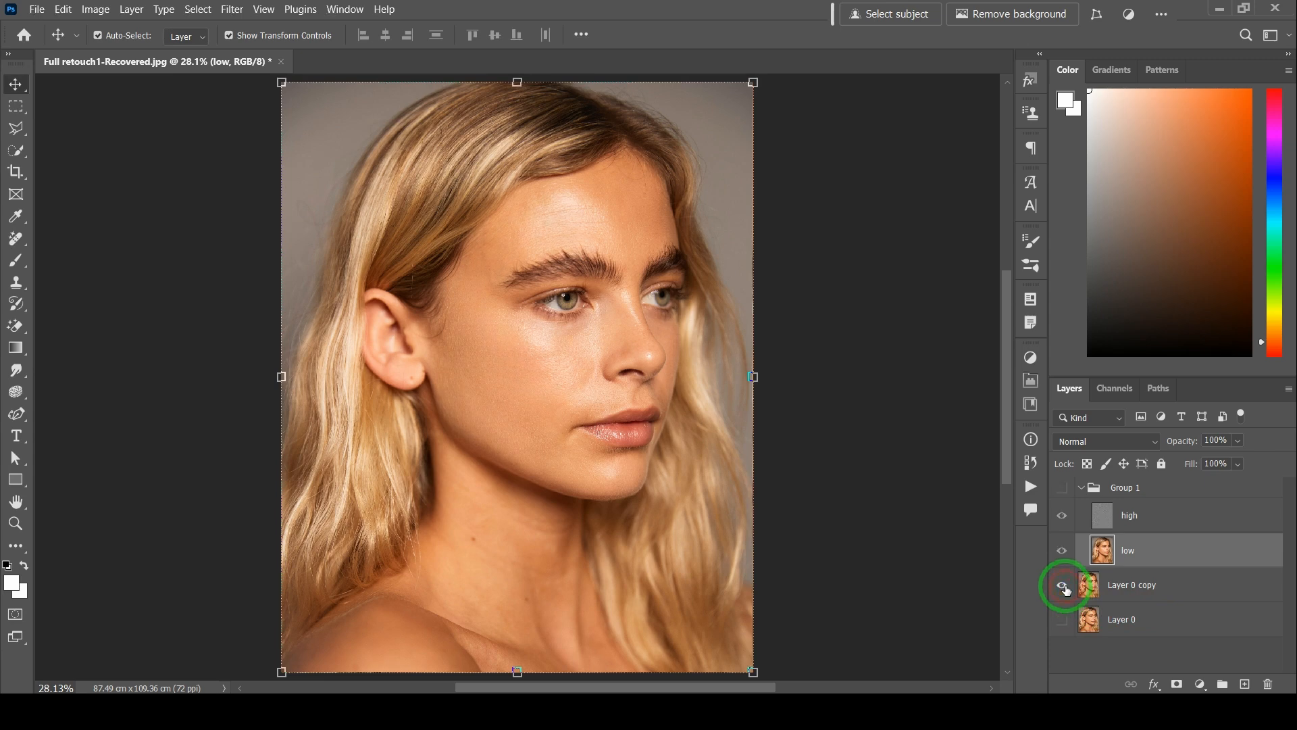
{"action": "left_click", "coordinate": [1065, 587], "text": "alt"}
{"action": "left_click", "coordinate": [1065, 587], "text": "alt"}
{"action": "left_click", "coordinate": [1064, 586], "text": "alt"}
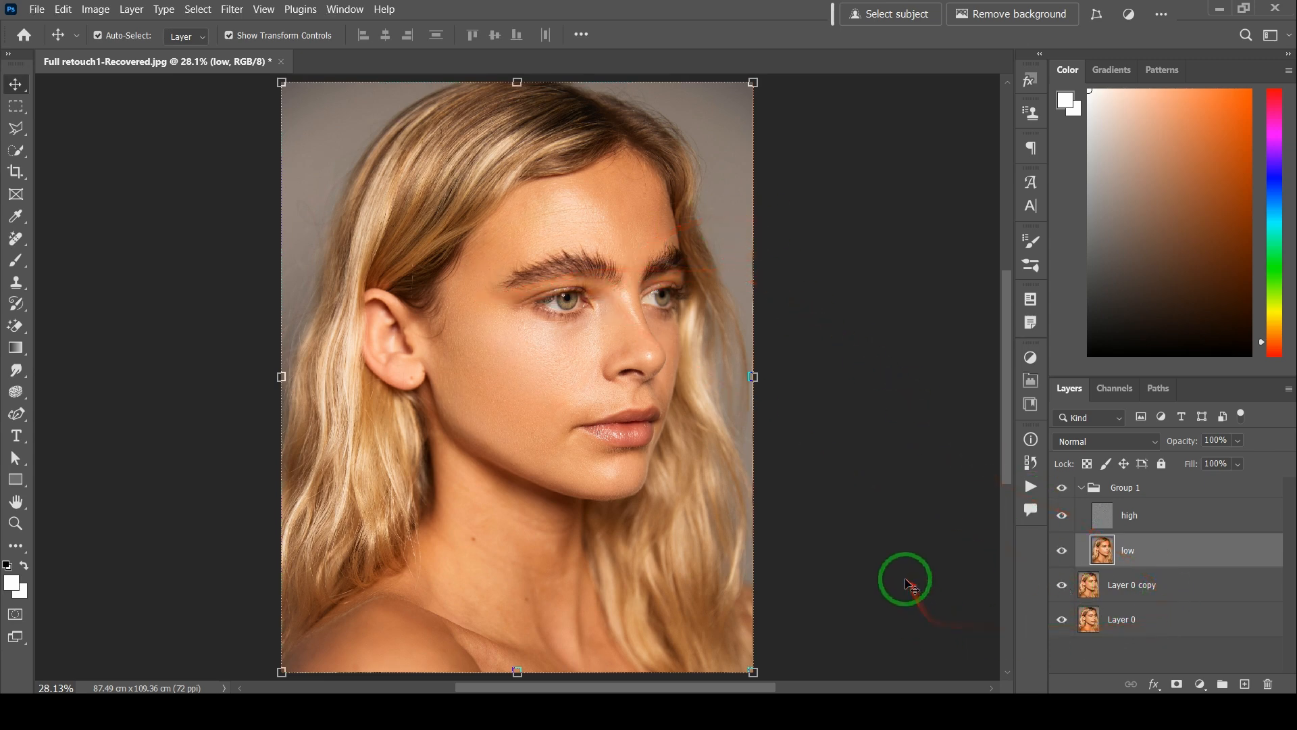
Step: Deselect the low layer, collapse Group 1 and examine the retouched cheek's skin texture up close
{"action": "left_click", "coordinate": [908, 585]}
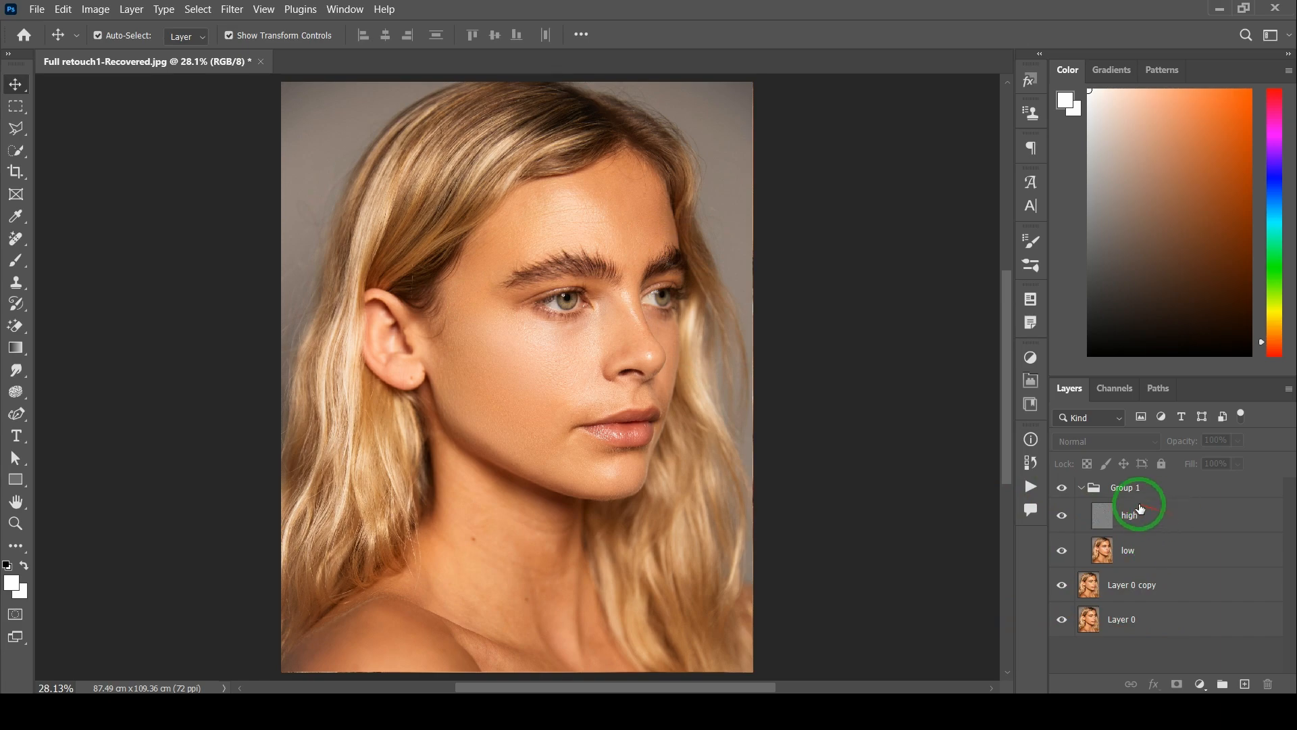
{"action": "left_click", "coordinate": [1081, 489]}
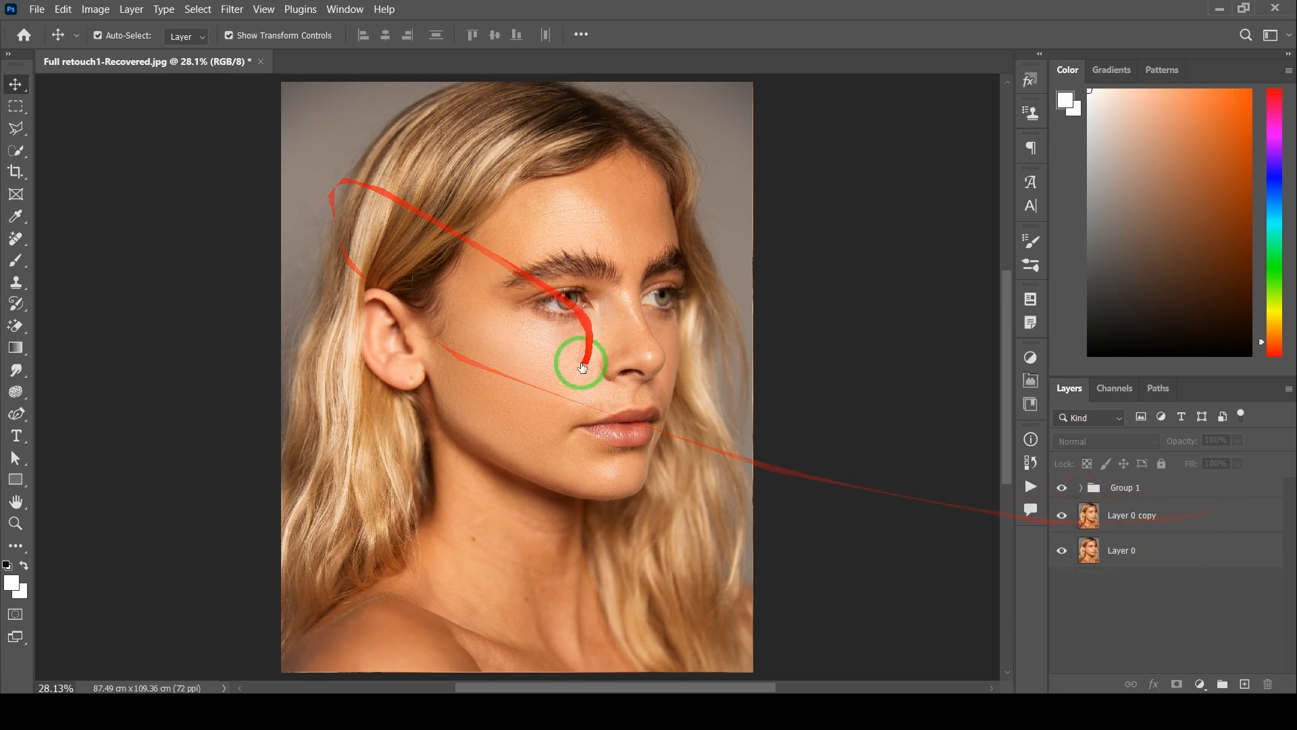
{"action": "scroll", "coordinate": [513, 392], "scroll_direction": "up", "scroll_amount": 3}
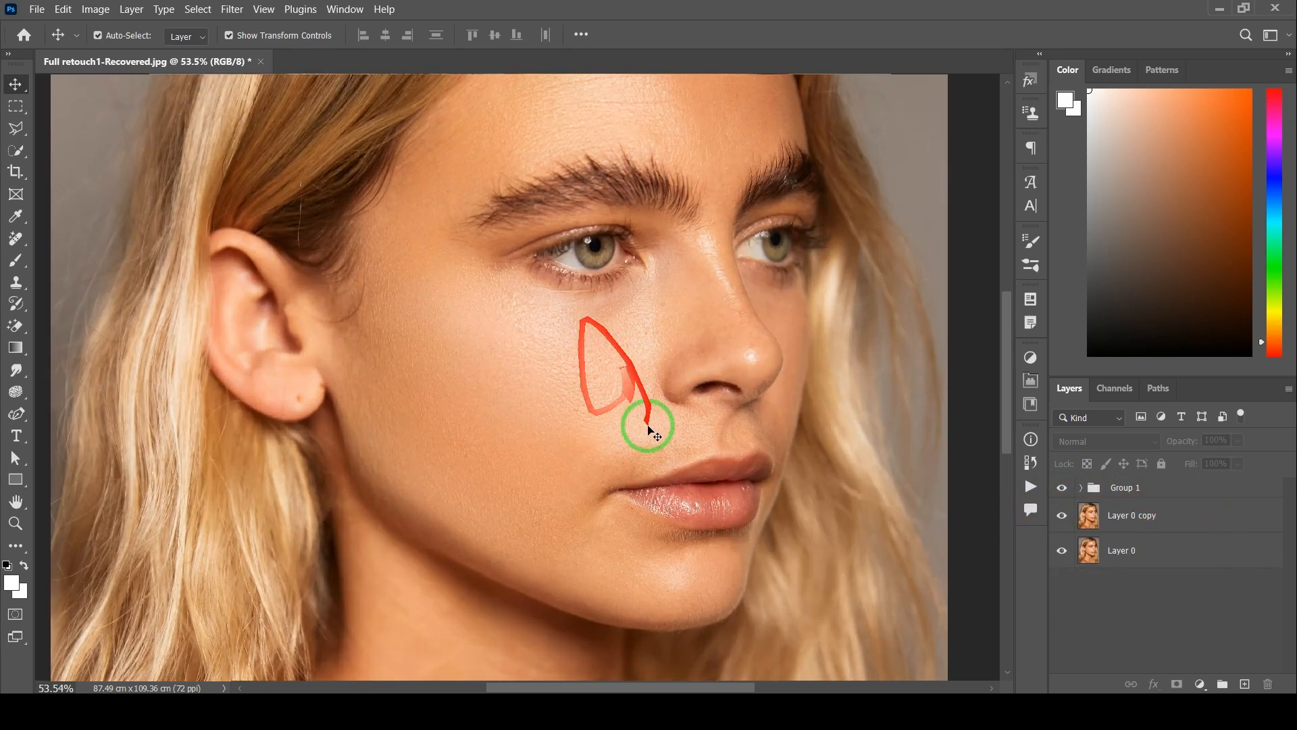
{"action": "scroll", "coordinate": [632, 411], "scroll_direction": "up", "scroll_amount": 3}
{"action": "scroll", "coordinate": [514, 375], "scroll_direction": "up", "scroll_amount": 4}
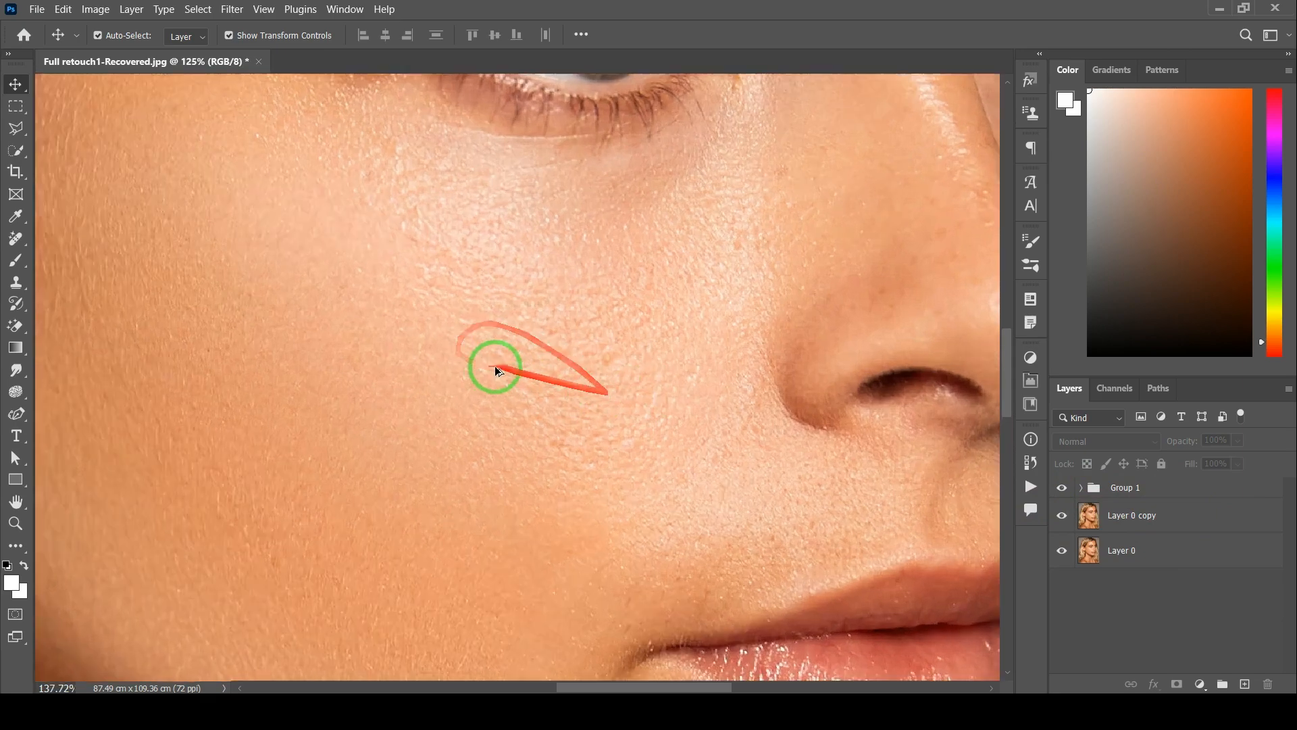
{"action": "scroll", "coordinate": [640, 290], "scroll_direction": "down", "scroll_amount": 10}
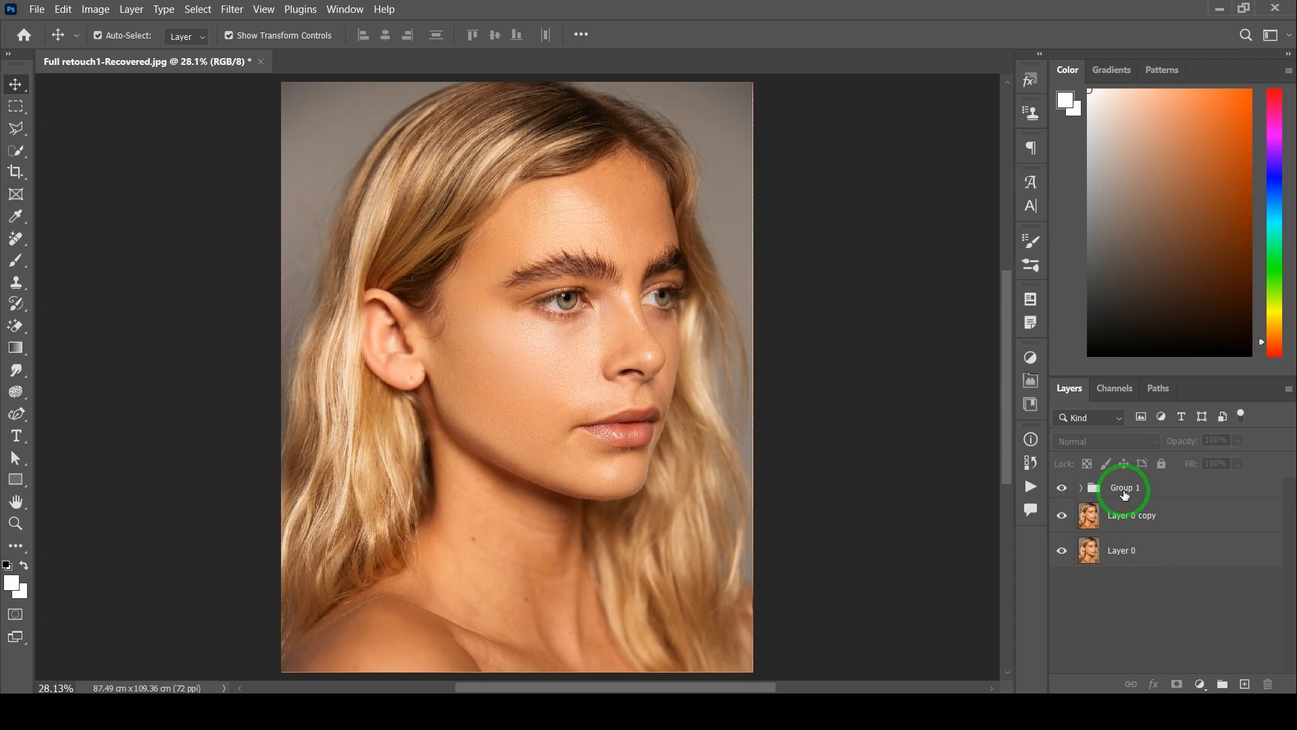
Step: Stamp all visible layers into a new merged layer above Group 1 and keep it selected
{"action": "left_click_drag", "start_coordinate": [1125, 495], "coordinate": [1159, 594]}
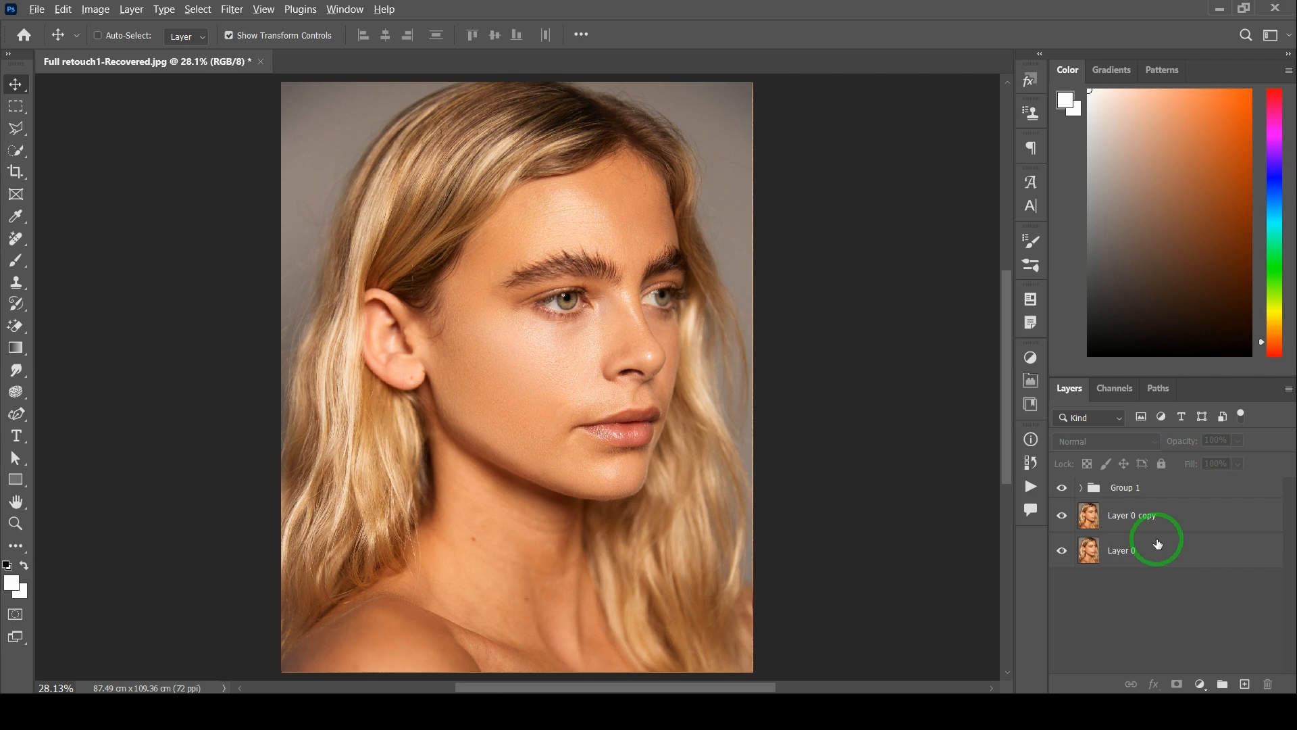
{"action": "key", "text": "ctrl+shift+alt+e"}
{"action": "left_click_drag", "start_coordinate": [1113, 492], "coordinate": [1156, 538]}
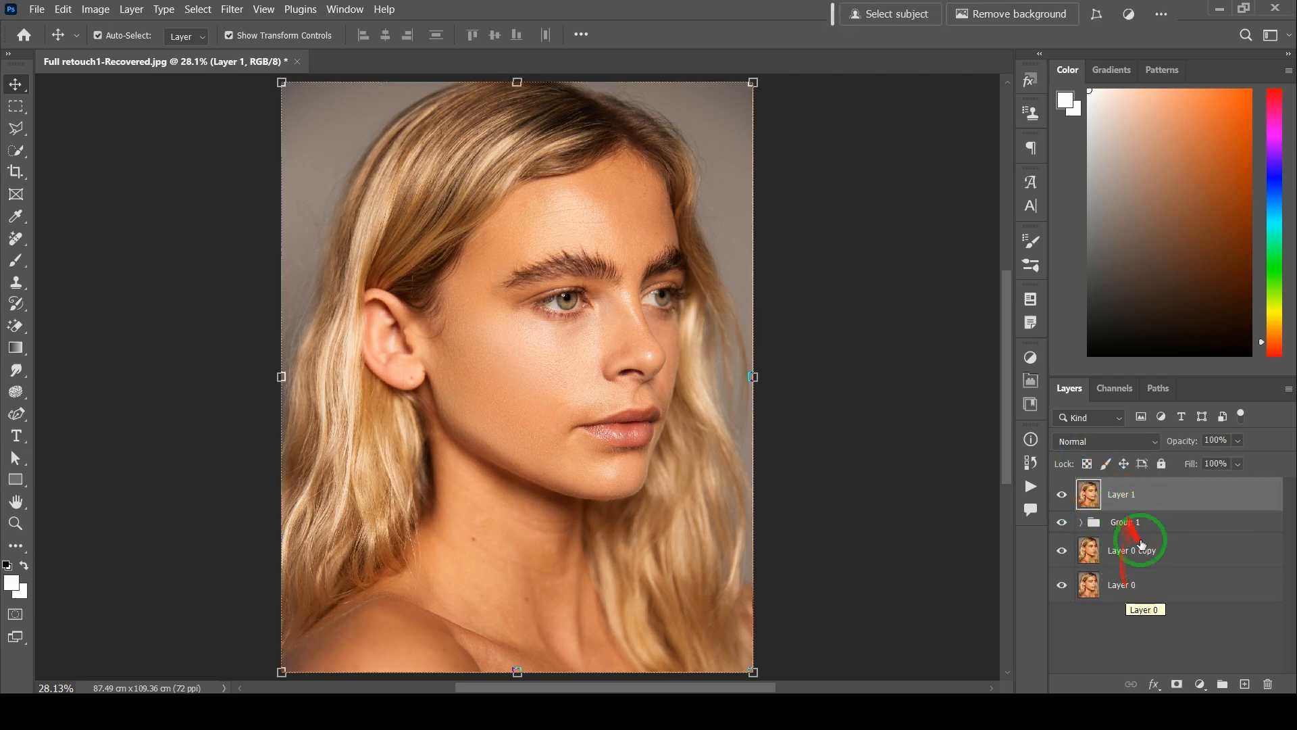
{"action": "left_click", "coordinate": [1134, 650]}
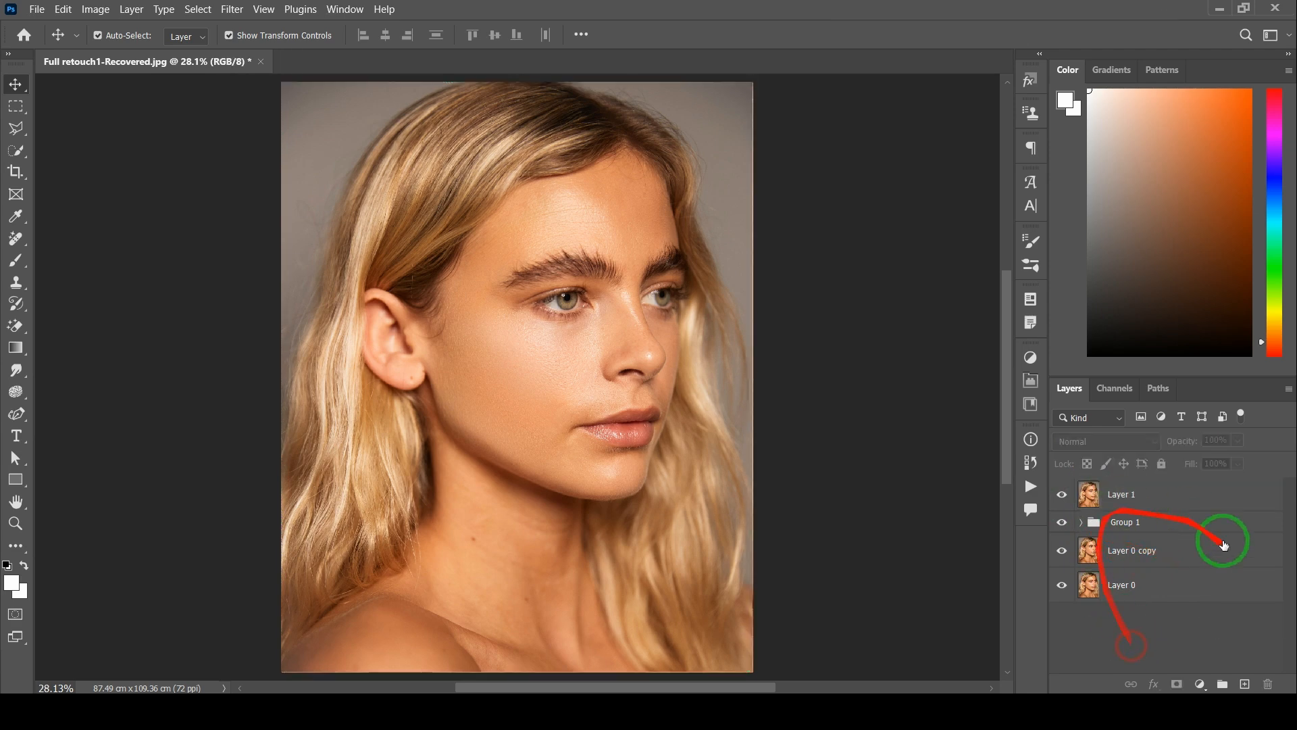
{"action": "left_click", "coordinate": [1123, 498]}
Step: Cover the horizontal forehead wrinkles on the merged layer with cloned skin texture, using the Clone Stamp Tool at size 20
{"action": "scroll", "coordinate": [608, 385], "scroll_direction": "up", "scroll_amount": 2}
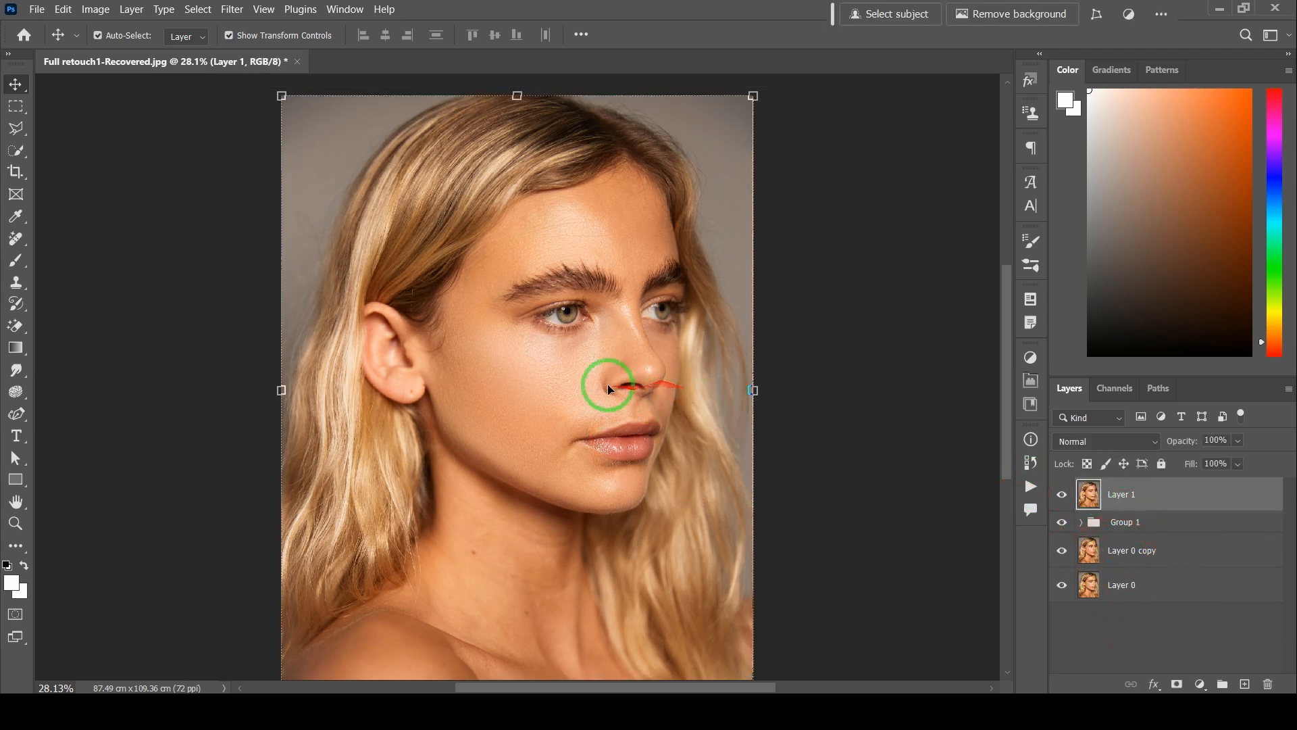
{"action": "scroll", "coordinate": [388, 333], "scroll_direction": "up", "scroll_amount": 3}
{"action": "scroll", "coordinate": [677, 238], "scroll_direction": "up", "scroll_amount": 1}
{"action": "scroll", "coordinate": [677, 236], "scroll_direction": "up", "scroll_amount": 2}
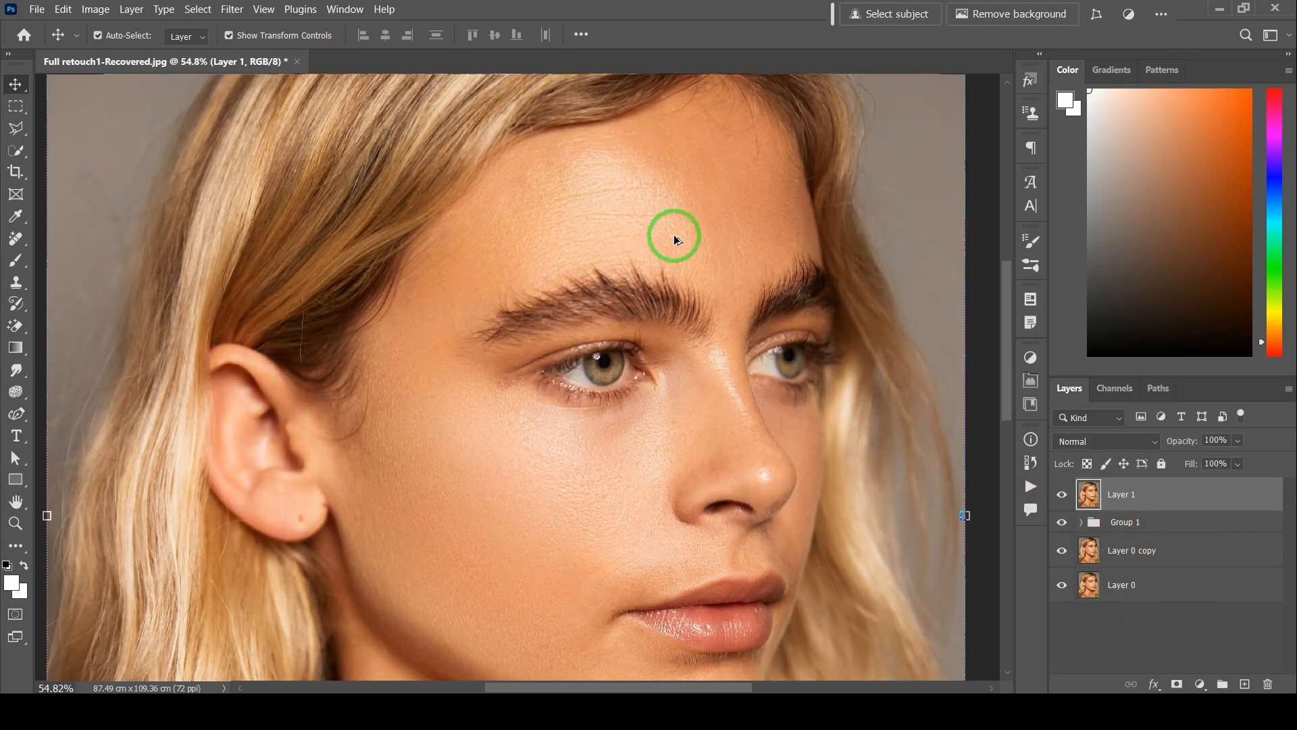
{"action": "scroll", "coordinate": [658, 197], "scroll_direction": "up", "scroll_amount": 3}
{"action": "scroll", "coordinate": [671, 298], "scroll_direction": "up", "scroll_amount": 2}
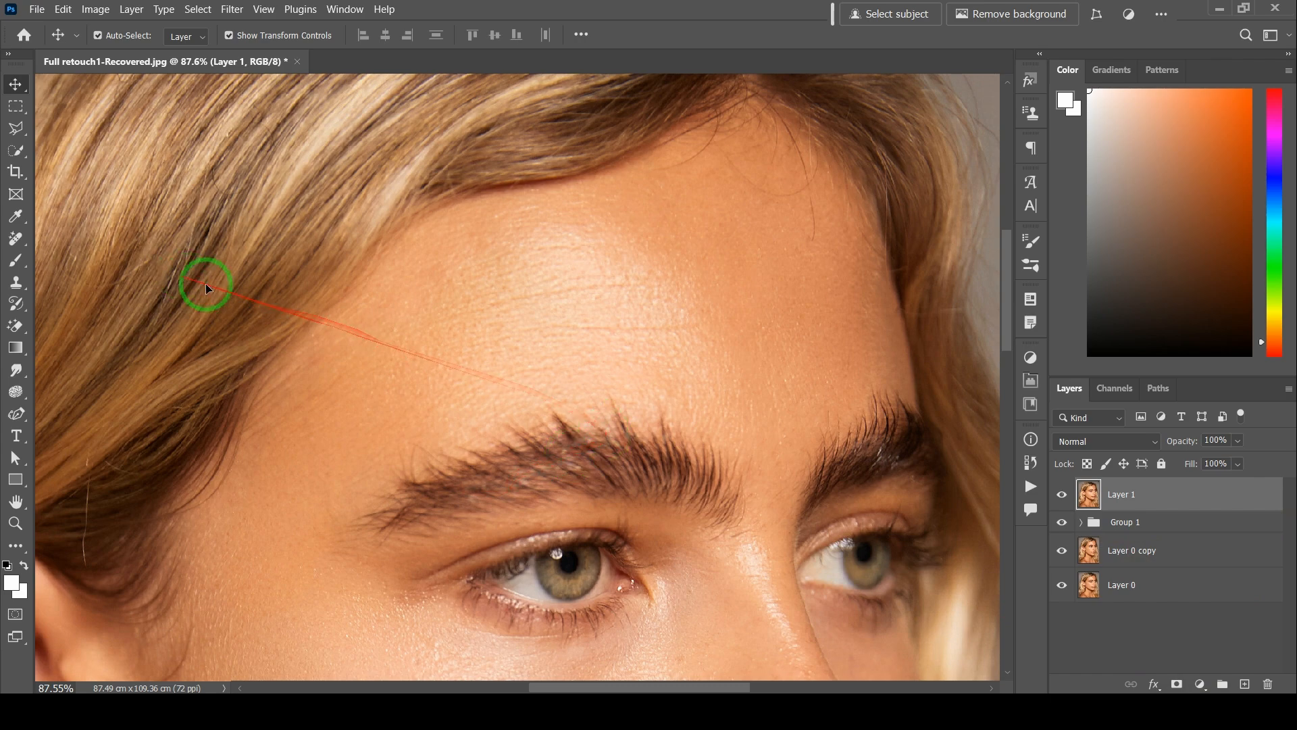
{"action": "left_click", "coordinate": [16, 282]}
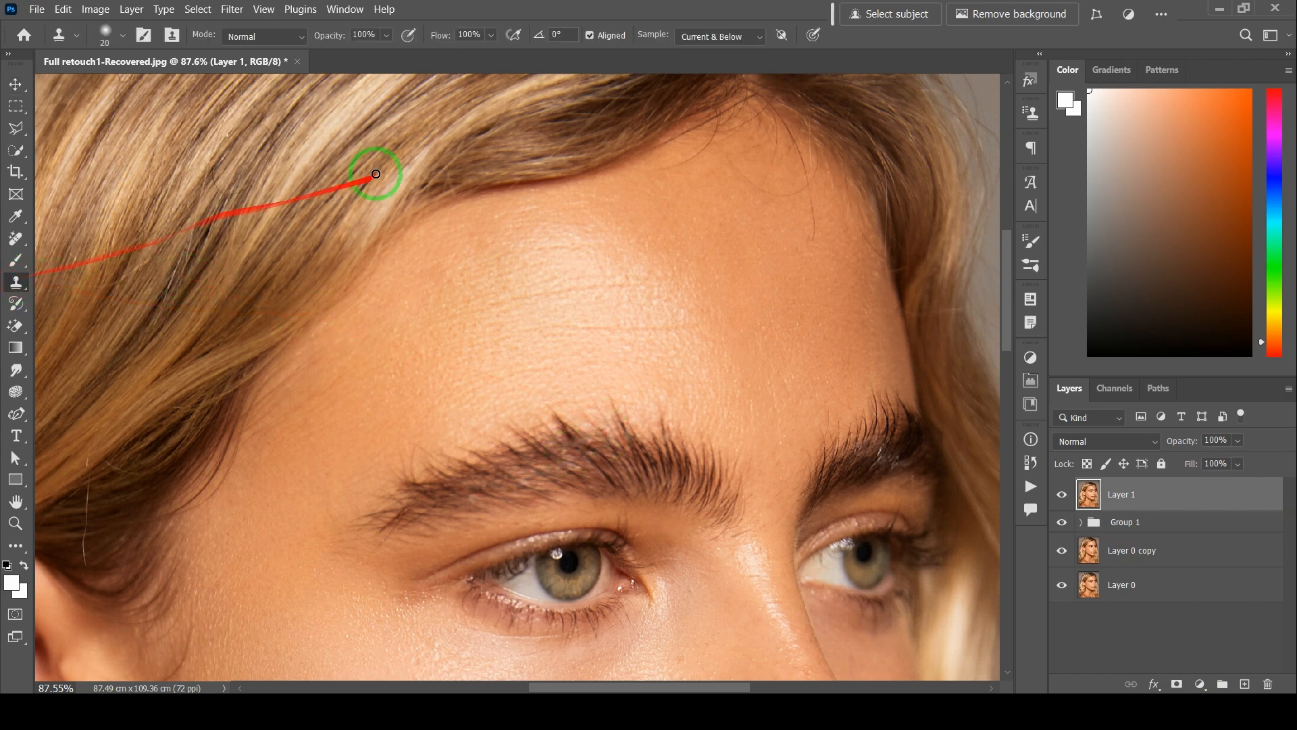
{"action": "scroll", "coordinate": [645, 317], "scroll_direction": "up", "scroll_amount": 3}
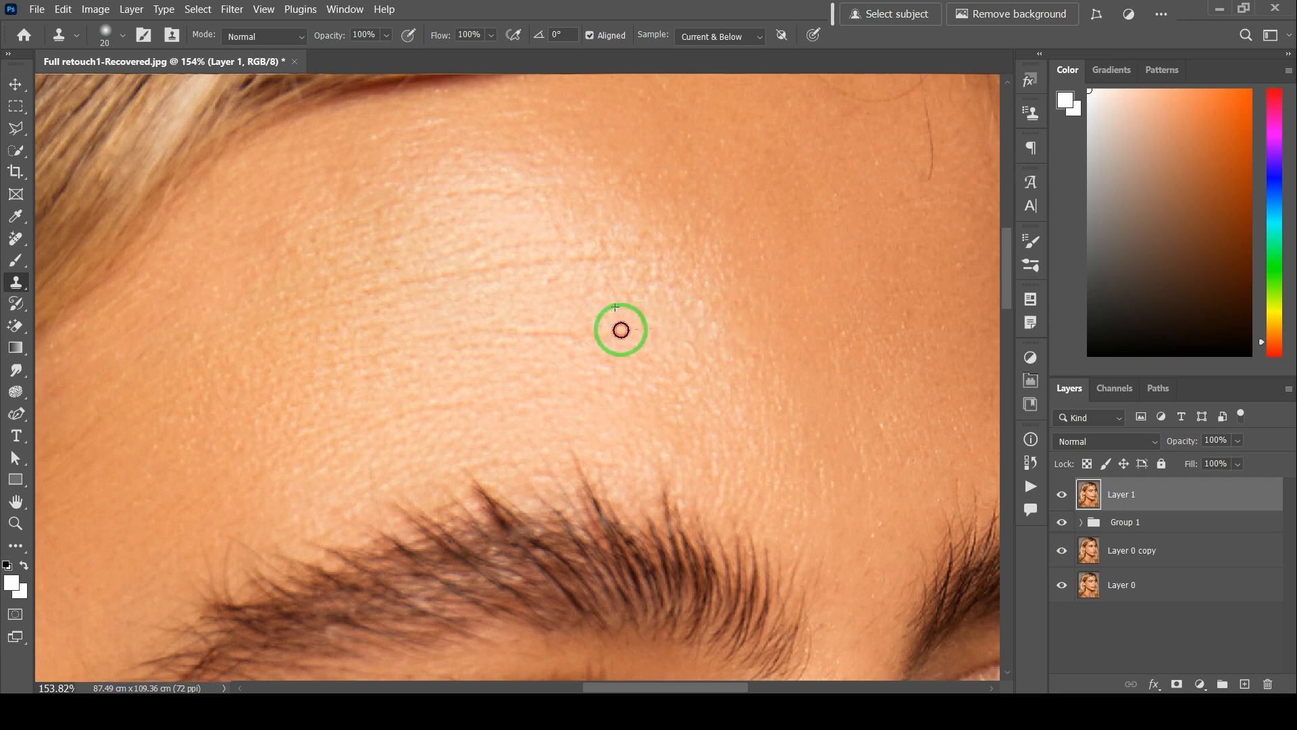
{"action": "mouse_move", "coordinate": [515, 331]}
{"action": "left_mouse_down"}
{"action": "mouse_move", "coordinate": [418, 343]}
{"action": "mouse_move", "coordinate": [598, 386]}
{"action": "mouse_move", "coordinate": [481, 356]}
{"action": "mouse_move", "coordinate": [600, 268]}
{"action": "mouse_move", "coordinate": [616, 238]}
{"action": "mouse_move", "coordinate": [625, 270]}
{"action": "mouse_move", "coordinate": [555, 263]}
{"action": "left_mouse_up"}
{"action": "mouse_move", "coordinate": [452, 275]}
{"action": "left_mouse_down"}
{"action": "mouse_move", "coordinate": [372, 294]}
{"action": "mouse_move", "coordinate": [563, 292]}
{"action": "mouse_move", "coordinate": [534, 284]}
{"action": "mouse_move", "coordinate": [564, 252]}
{"action": "left_mouse_up"}
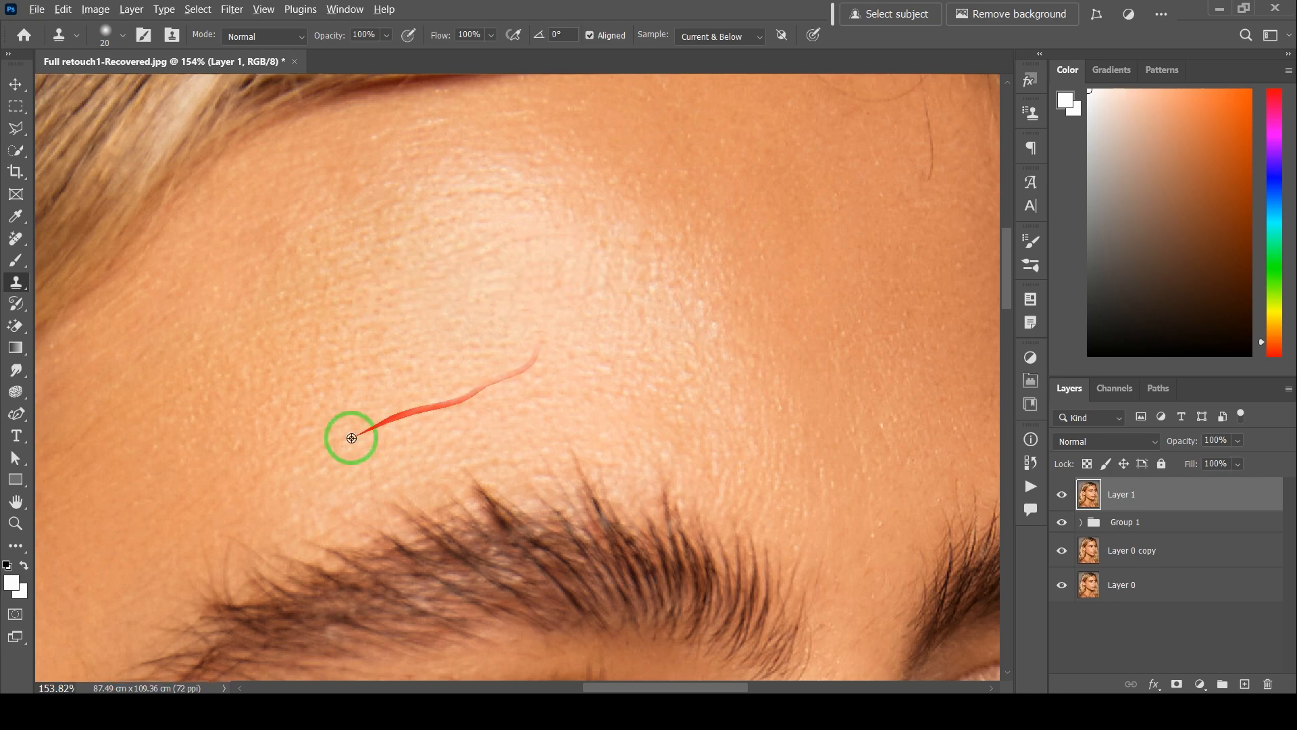
{"action": "scroll", "coordinate": [599, 449], "scroll_direction": "down", "scroll_amount": 2}
{"action": "scroll", "coordinate": [612, 439], "scroll_direction": "up", "scroll_amount": 1}
{"action": "scroll", "coordinate": [588, 292], "scroll_direction": "up", "scroll_amount": 1}
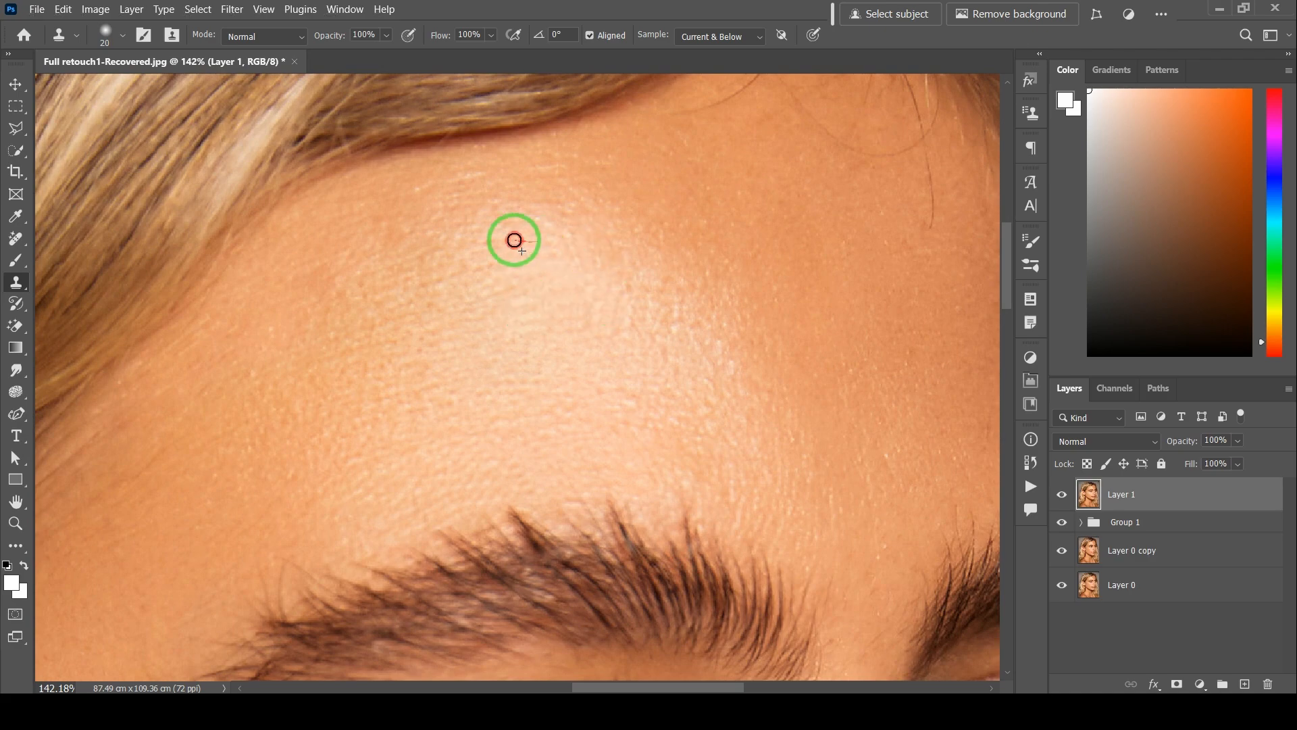
{"action": "scroll", "coordinate": [666, 353], "scroll_direction": "down", "scroll_amount": 6}
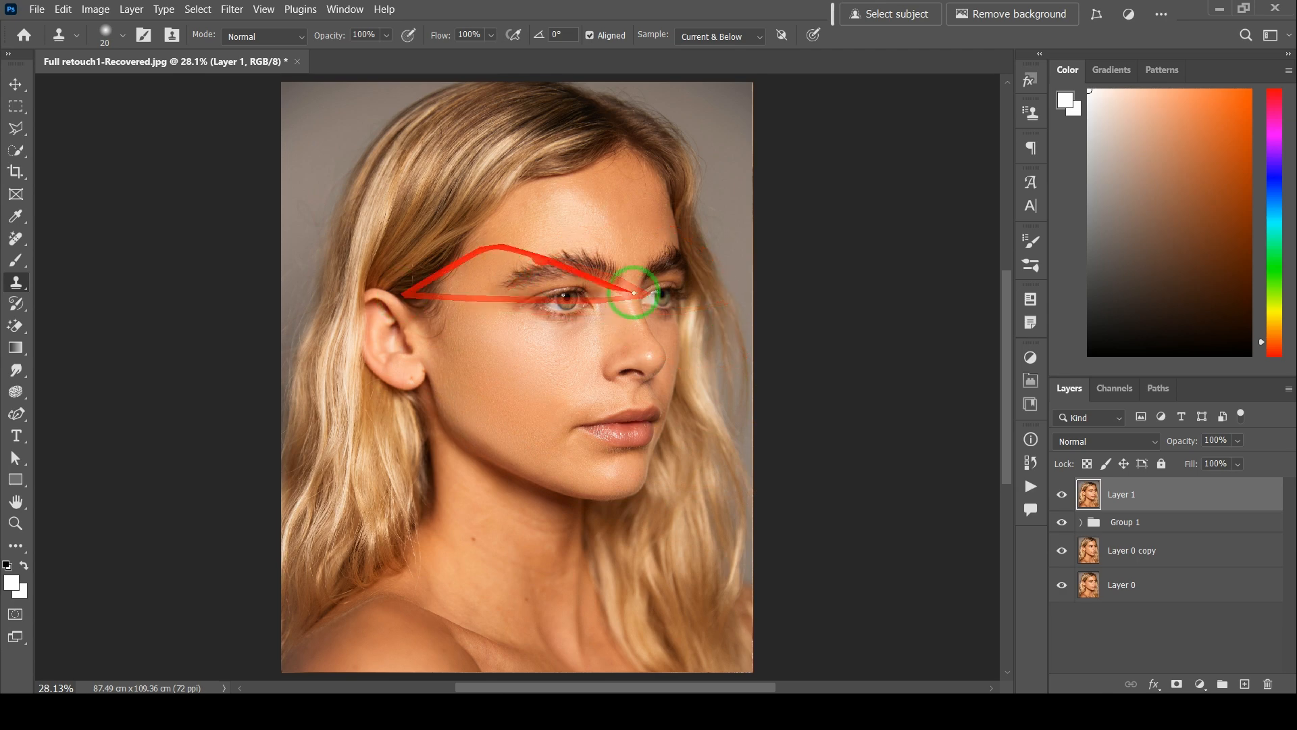
Step: Paint out the stray hairs on the grey background behind the head with the Remove Tool at brush size 60
{"action": "scroll", "coordinate": [534, 377], "scroll_direction": "up", "scroll_amount": 3}
{"action": "scroll", "coordinate": [345, 202], "scroll_direction": "down", "scroll_amount": 1}
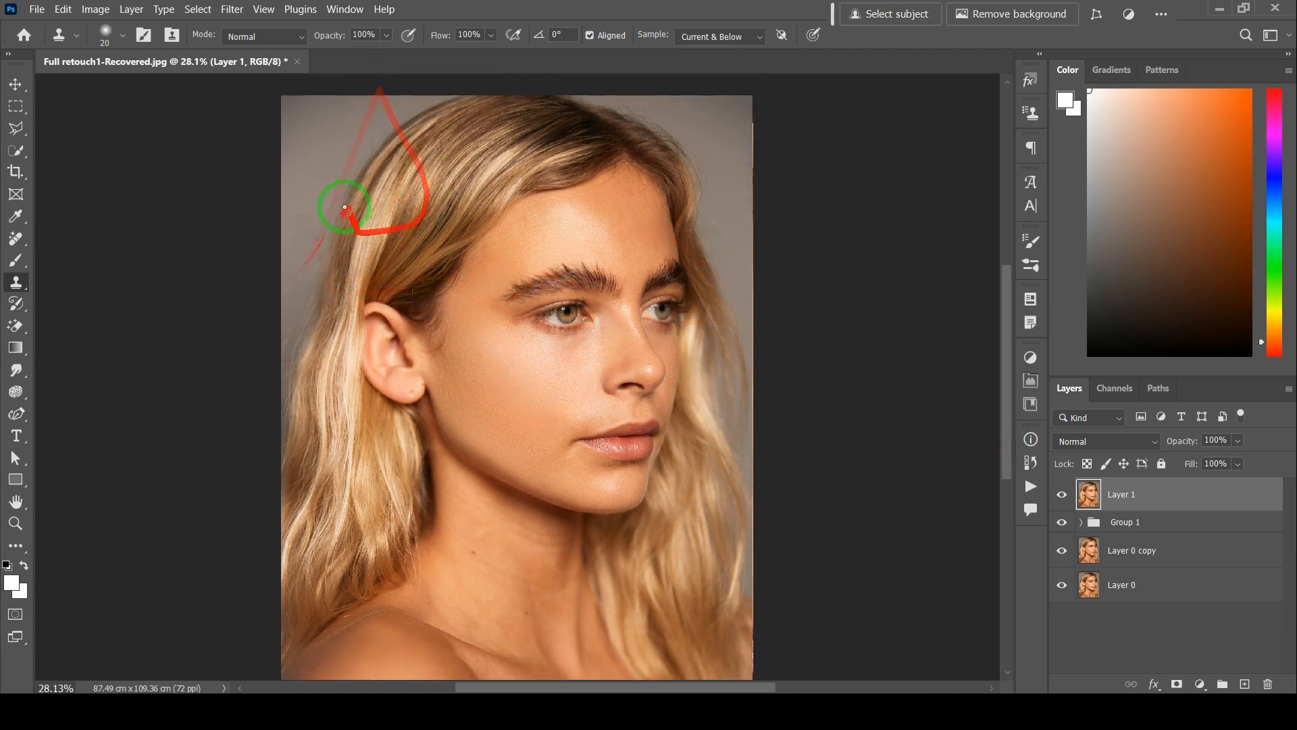
{"action": "scroll", "coordinate": [319, 283], "scroll_direction": "up", "scroll_amount": 1}
{"action": "scroll", "coordinate": [311, 264], "scroll_direction": "up", "scroll_amount": 2}
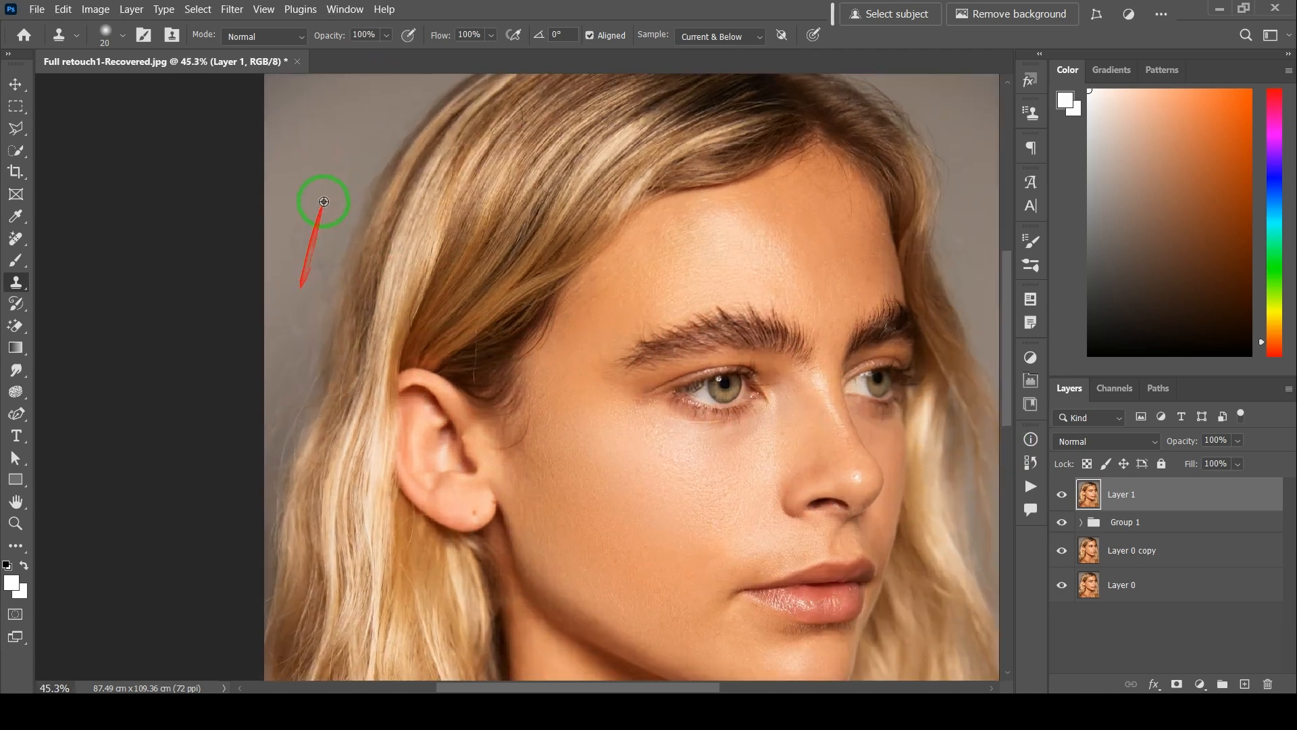
{"action": "scroll", "coordinate": [313, 281], "scroll_direction": "down", "scroll_amount": 1}
{"action": "scroll", "coordinate": [541, 324], "scroll_direction": "down", "scroll_amount": 1}
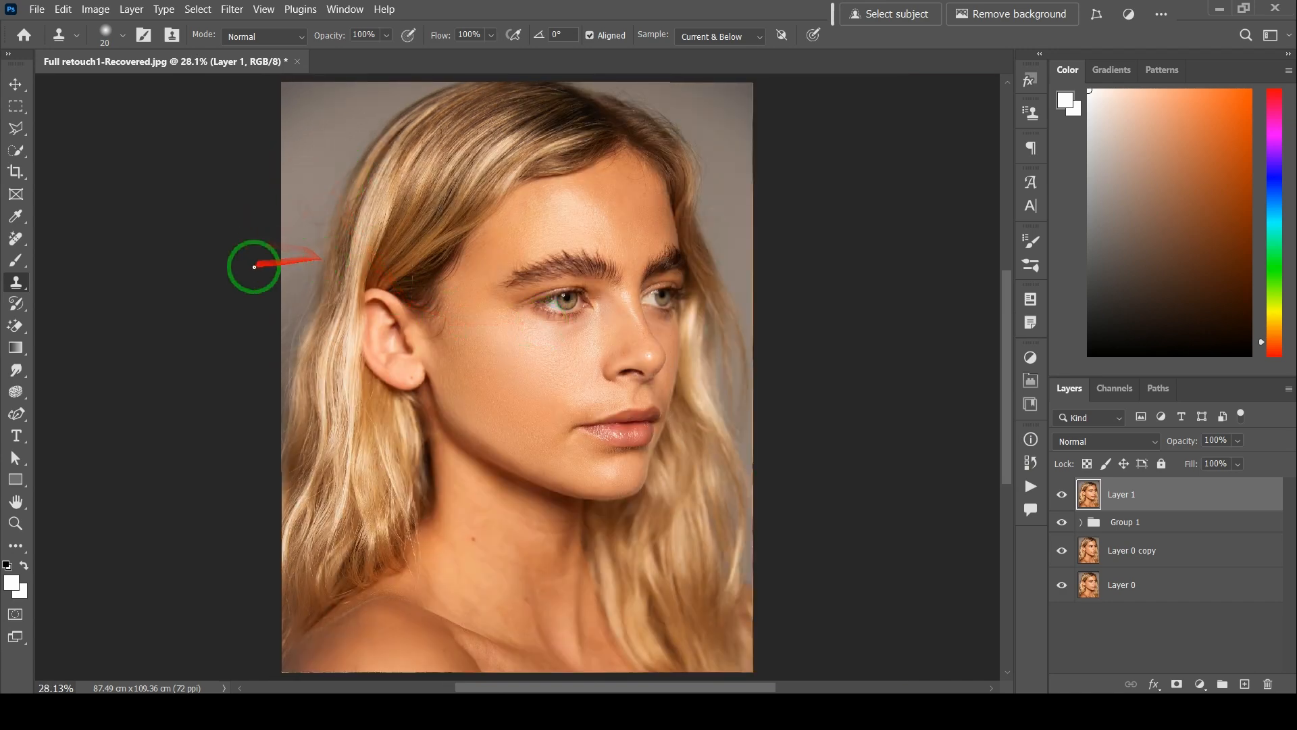
{"action": "left_click", "coordinate": [16, 239]}
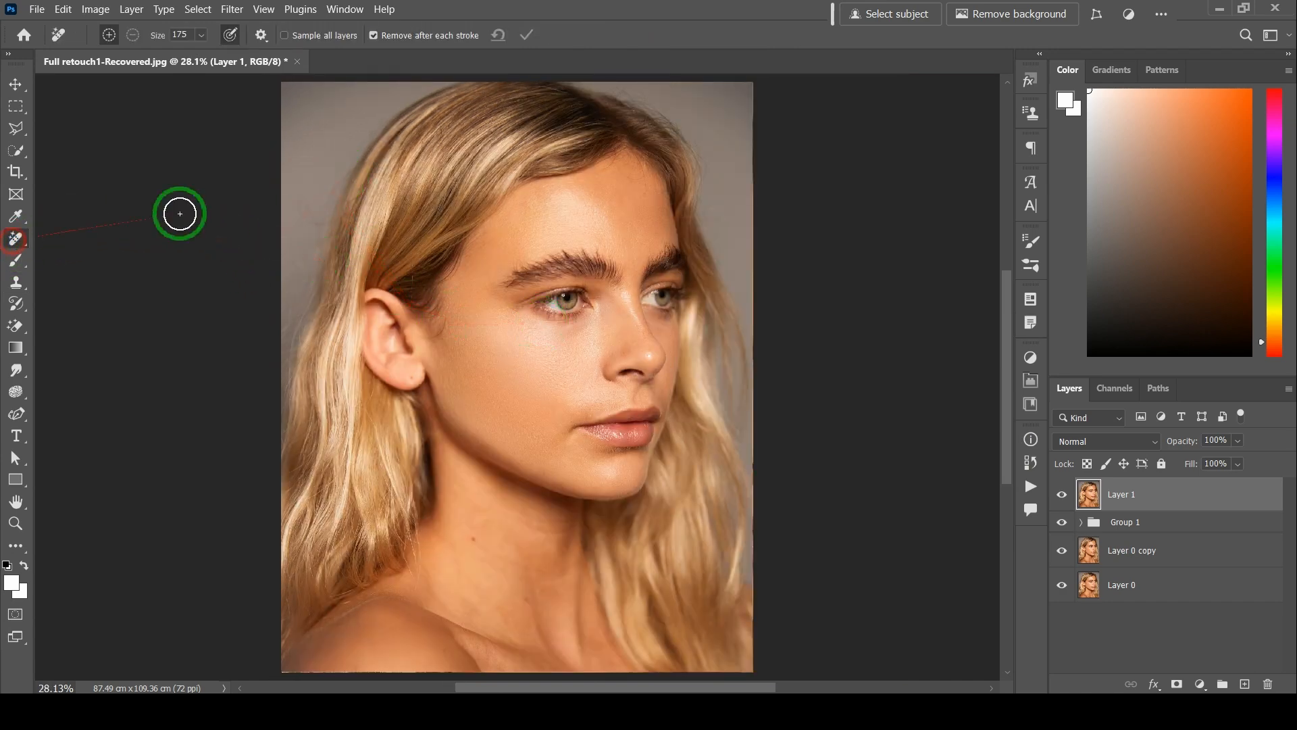
{"action": "scroll", "coordinate": [187, 268], "scroll_direction": "up", "scroll_amount": 1}
{"action": "scroll", "coordinate": [187, 268], "scroll_direction": "up", "scroll_amount": 2}
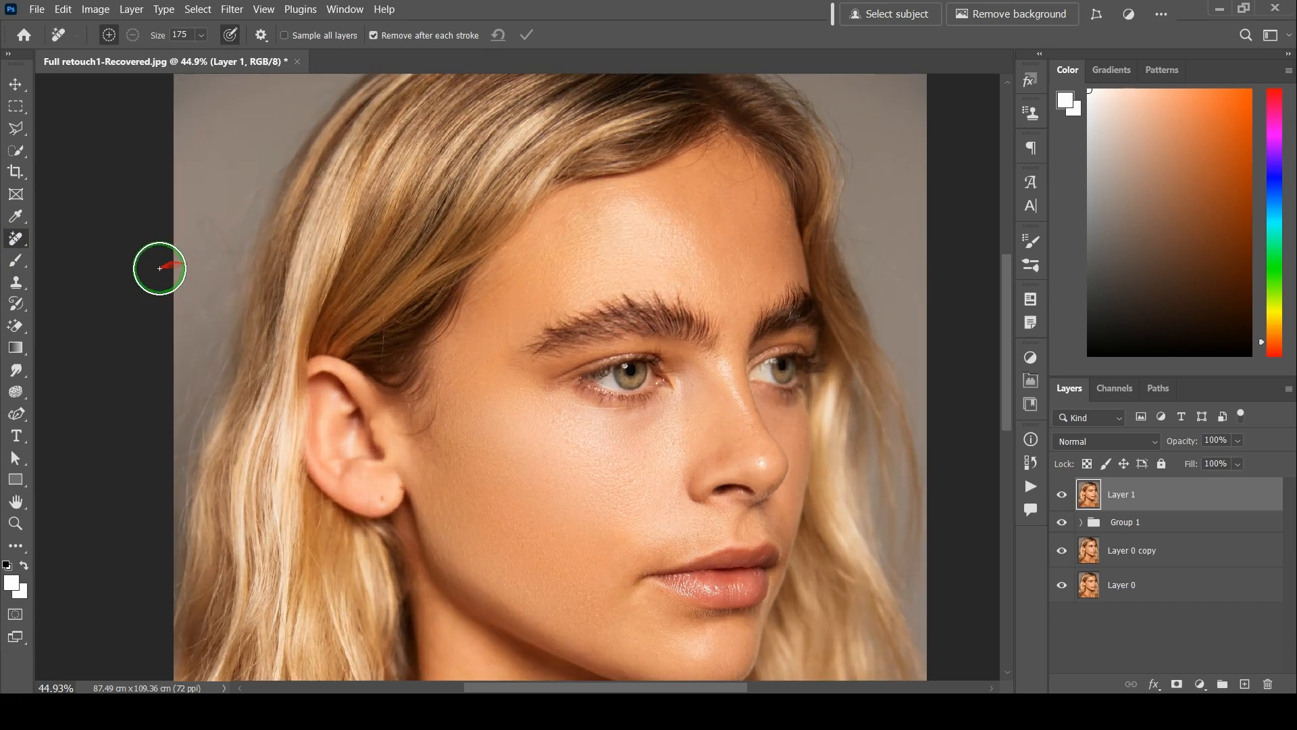
{"action": "scroll", "coordinate": [169, 273], "scroll_direction": "down", "scroll_amount": 1}
{"action": "left_click_drag", "start_coordinate": [234, 291], "coordinate": [341, 298]}
{"action": "scroll", "coordinate": [327, 299], "scroll_direction": "up", "scroll_amount": 1}
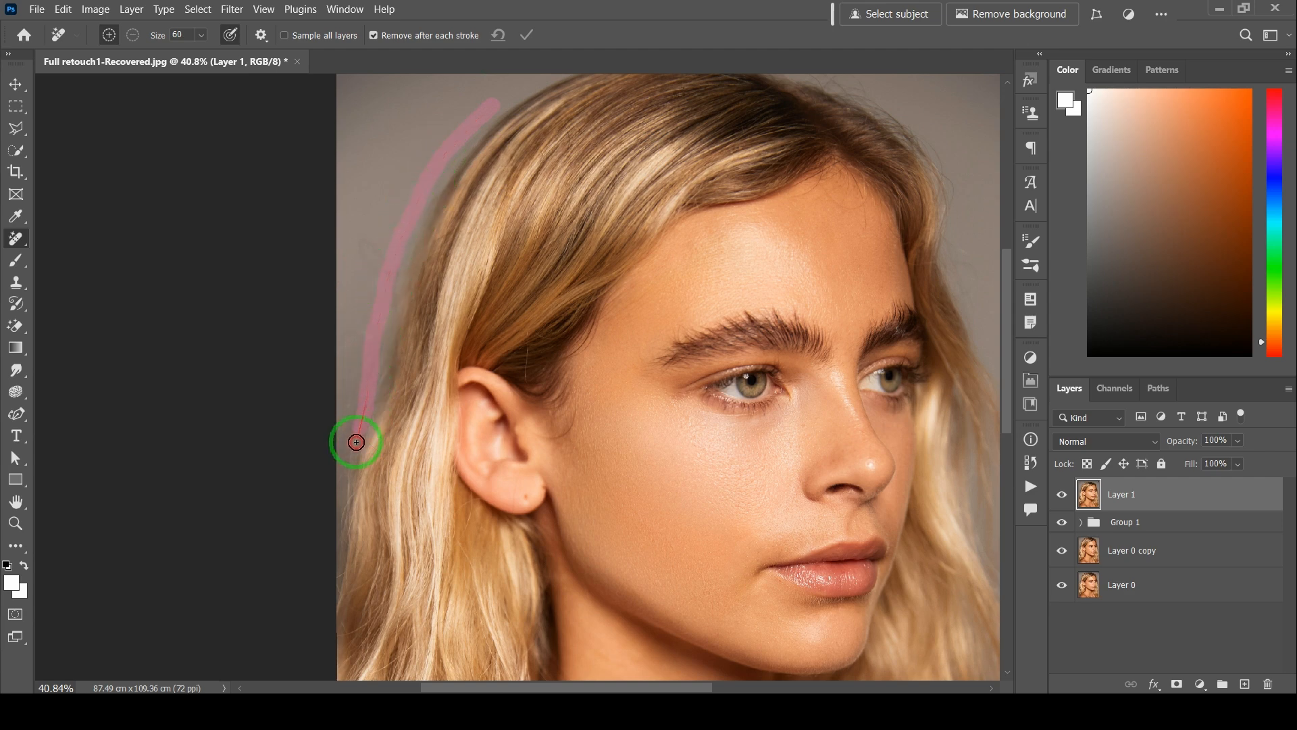
{"action": "mouse_move", "coordinate": [343, 476]}
{"action": "left_mouse_down"}
{"action": "mouse_move", "coordinate": [347, 308]}
{"action": "mouse_move", "coordinate": [378, 213]}
{"action": "mouse_move", "coordinate": [419, 131]}
{"action": "mouse_move", "coordinate": [490, 99]}
{"action": "left_mouse_up"}
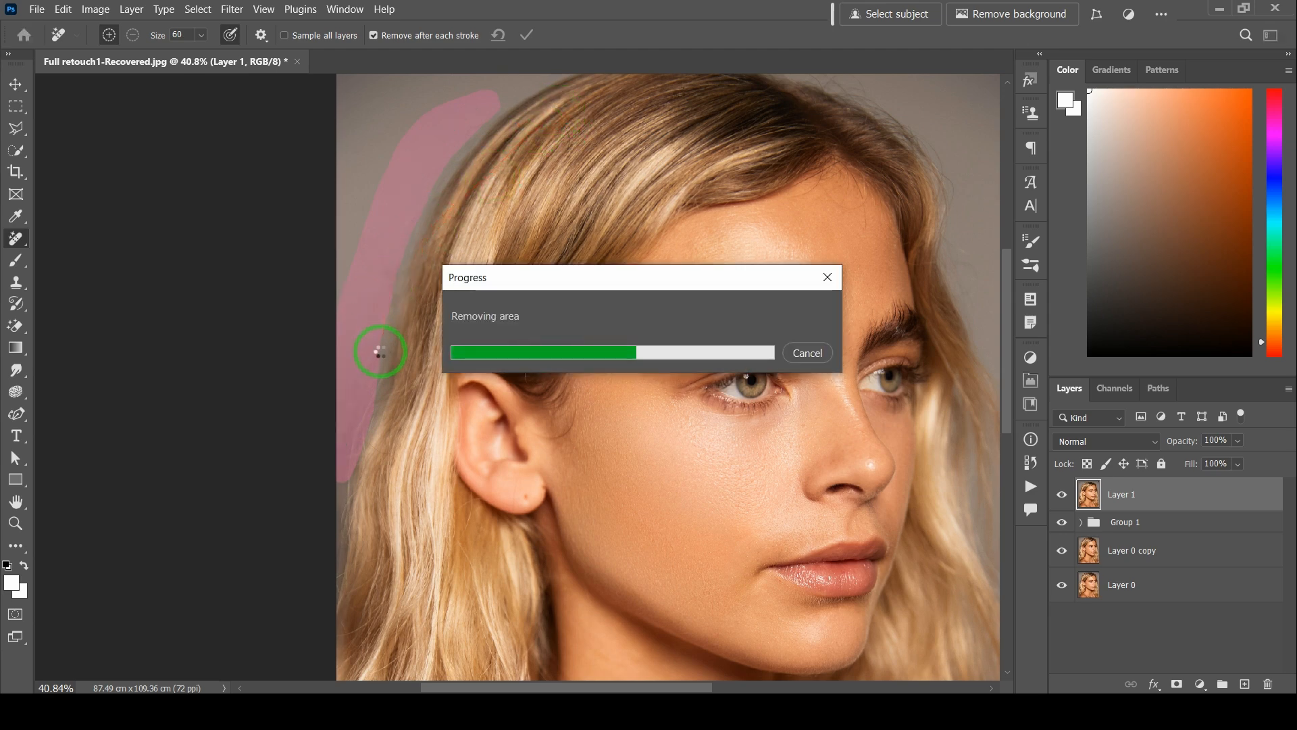
{"action": "scroll", "coordinate": [380, 348], "scroll_direction": "down", "scroll_amount": 2}
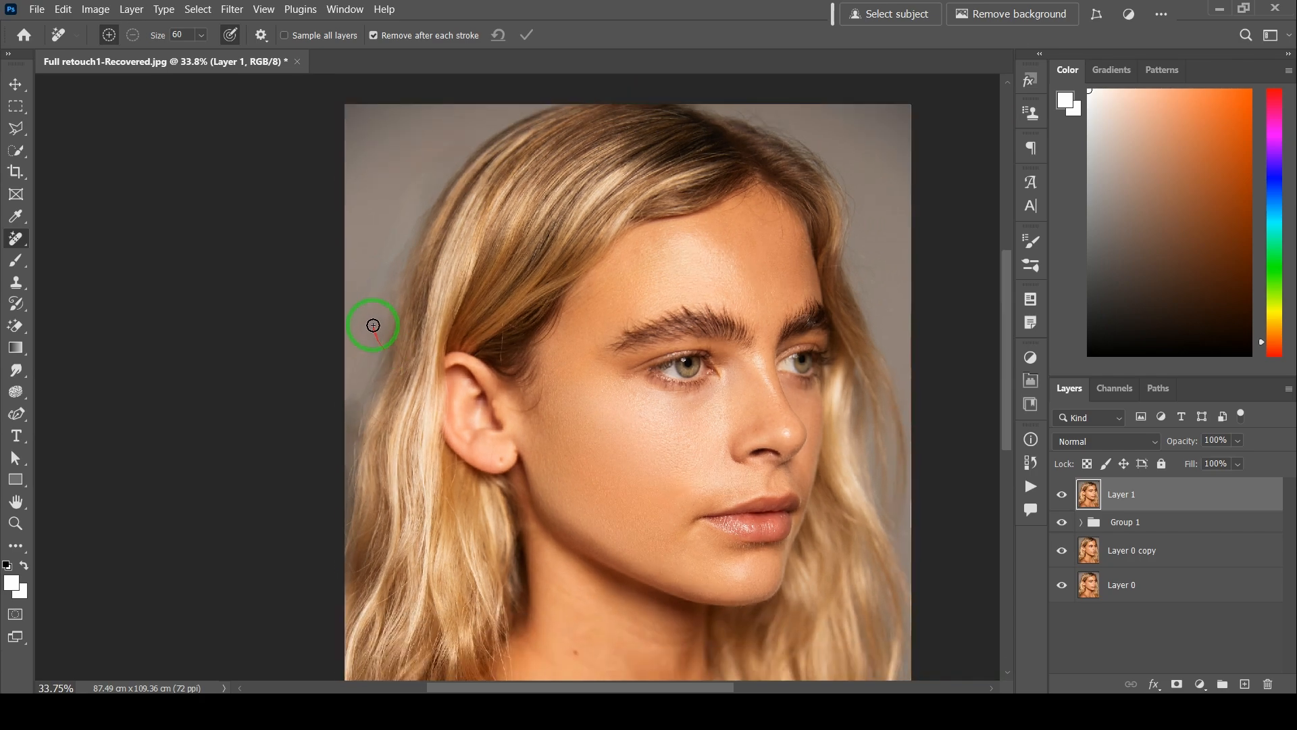
Step: Add a new empty layer above Layer 1 for further cleanup of the background beside the hair
{"action": "scroll", "coordinate": [373, 324], "scroll_direction": "up", "scroll_amount": 3}
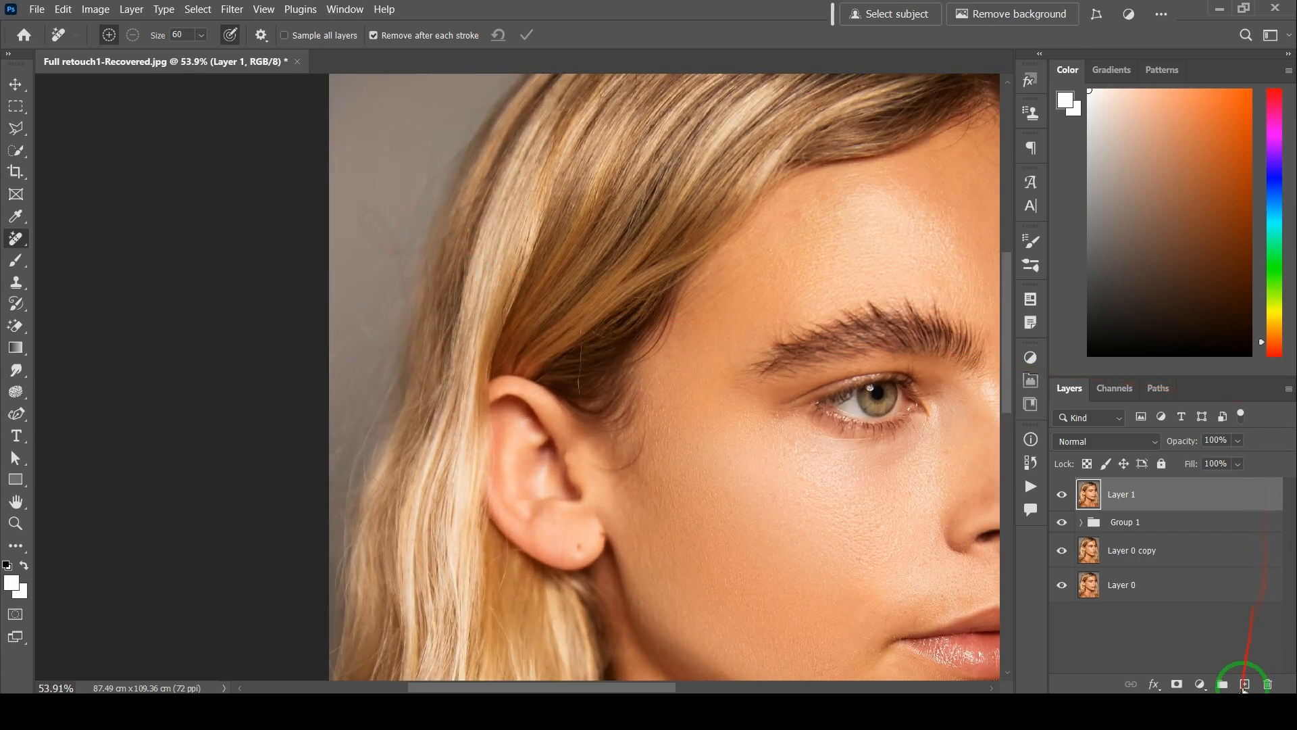
{"action": "left_click", "coordinate": [1245, 685]}
{"action": "scroll", "coordinate": [357, 442], "scroll_direction": "up", "scroll_amount": 1}
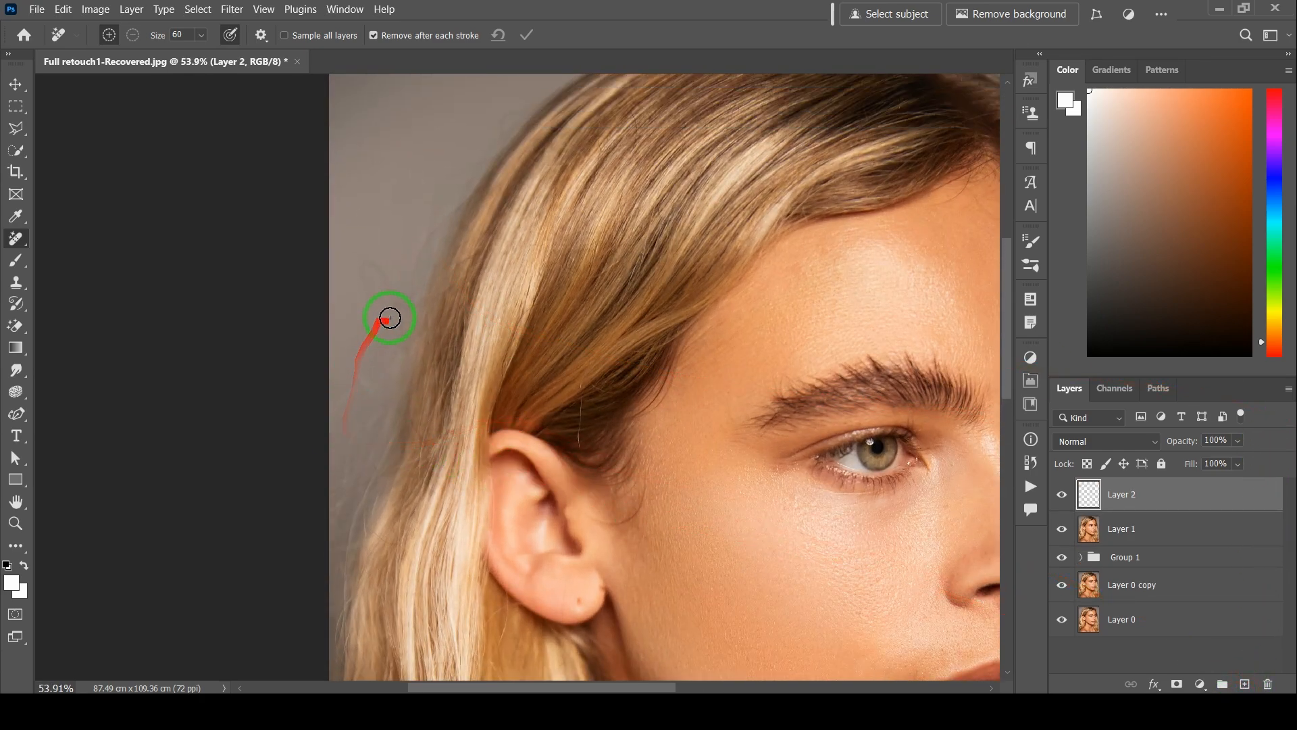
Step: Enable sampling of all layers for the Remove Tool and erase stray hairs from the grey background beside the hair at brush size 90
{"action": "scroll", "coordinate": [417, 299], "scroll_direction": "up", "scroll_amount": 1}
{"action": "scroll", "coordinate": [405, 297], "scroll_direction": "up", "scroll_amount": 5}
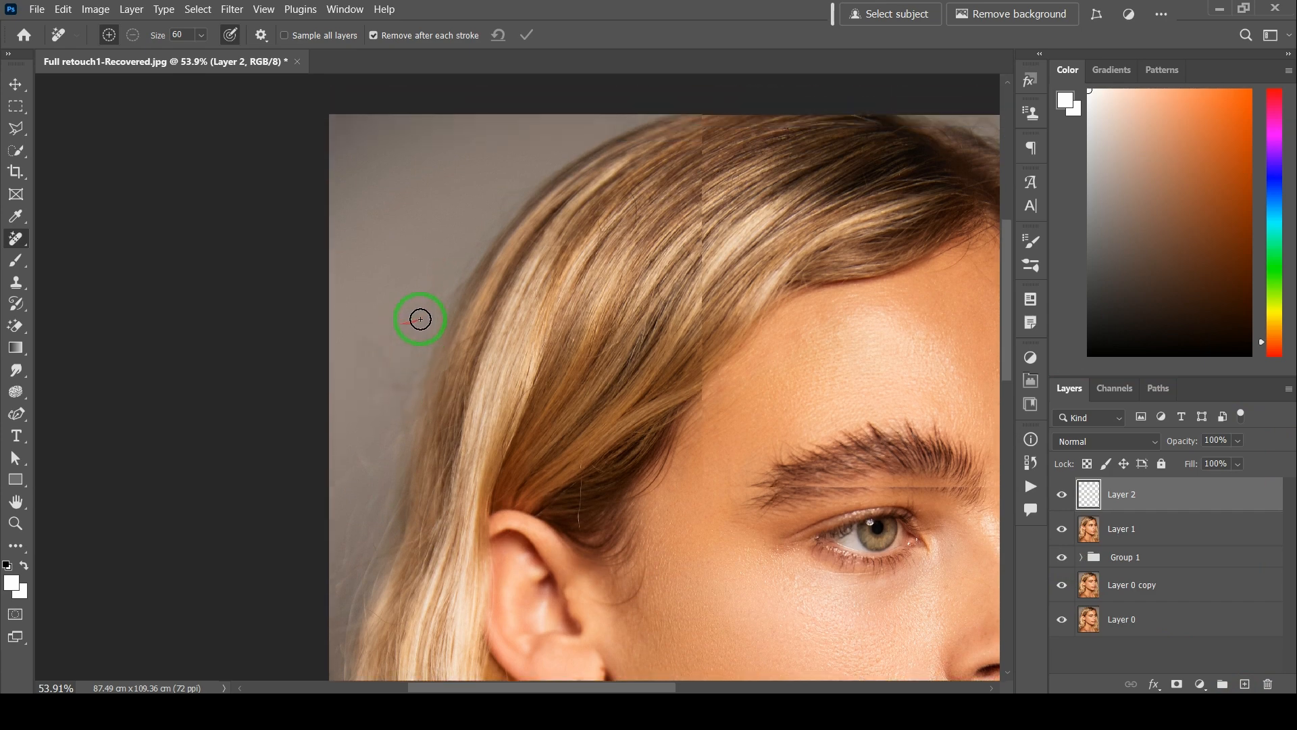
{"action": "key", "text": "bracketright"}
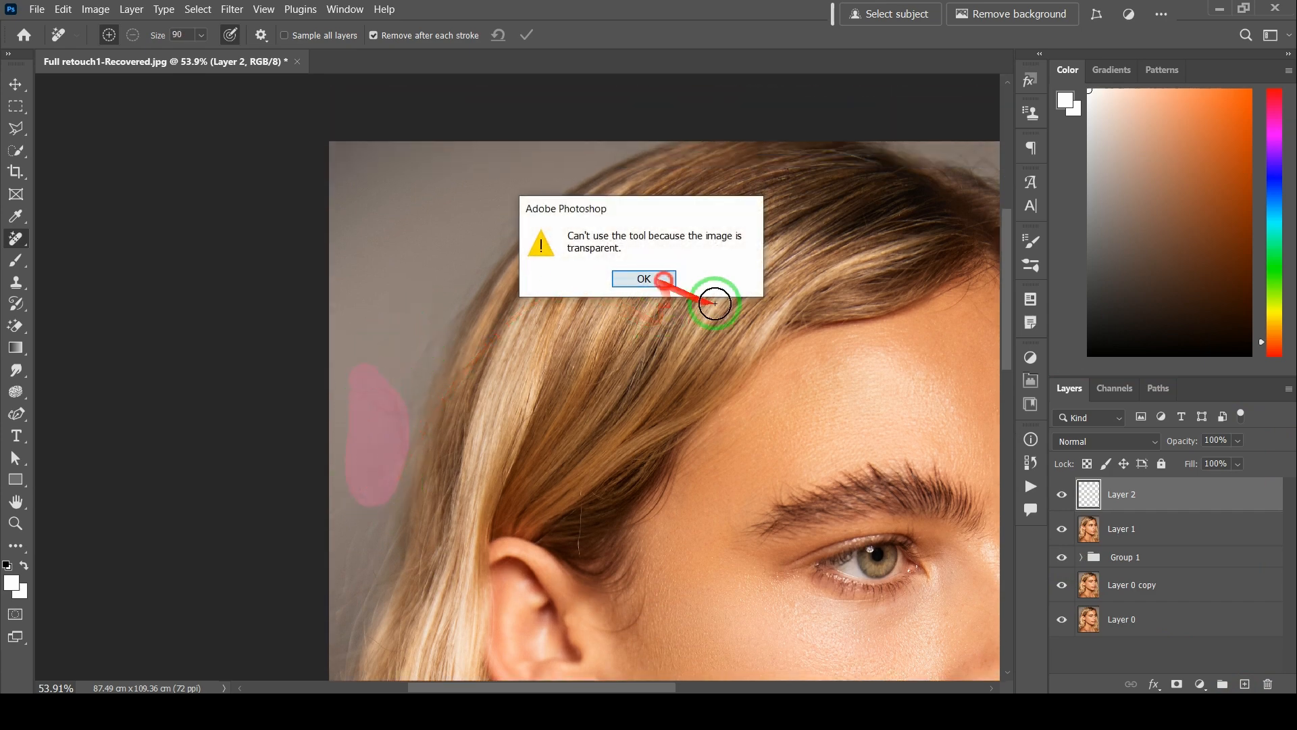
{"action": "left_click", "coordinate": [635, 277]}
{"action": "left_click", "coordinate": [293, 39]}
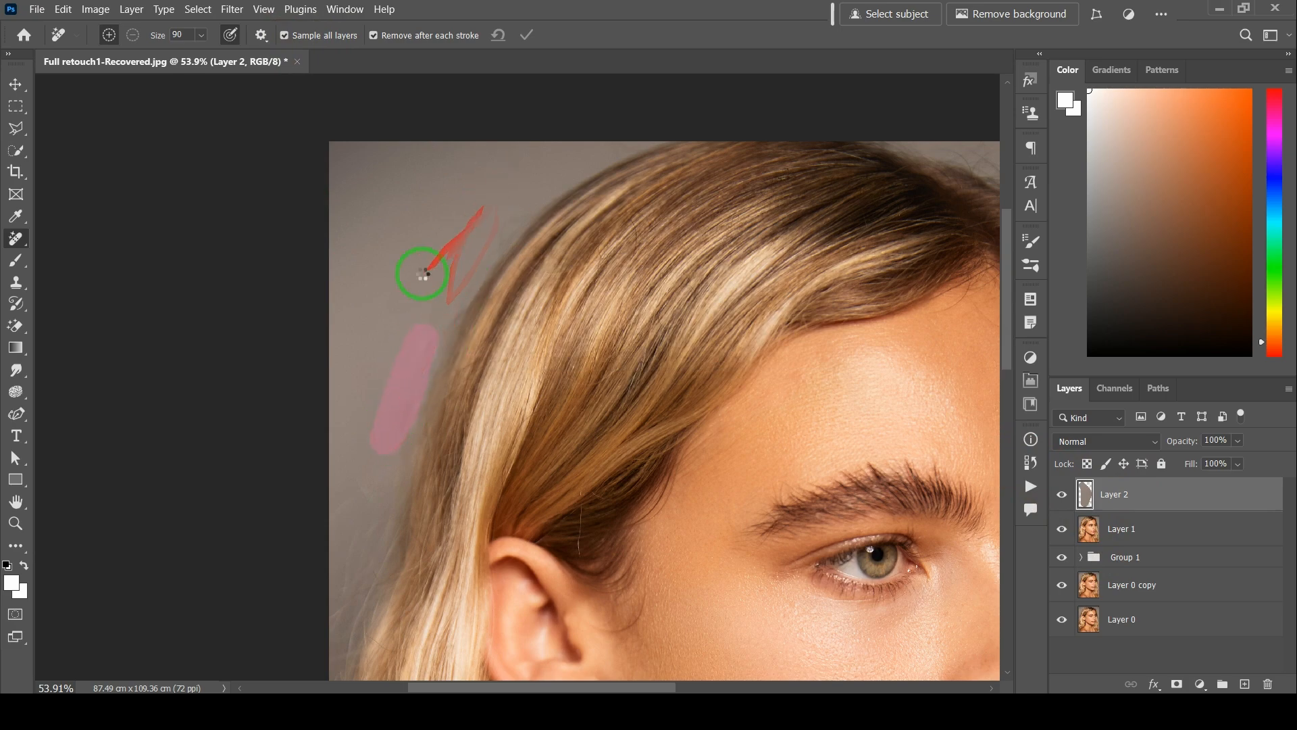
{"action": "scroll", "coordinate": [428, 413], "scroll_direction": "down", "scroll_amount": 3}
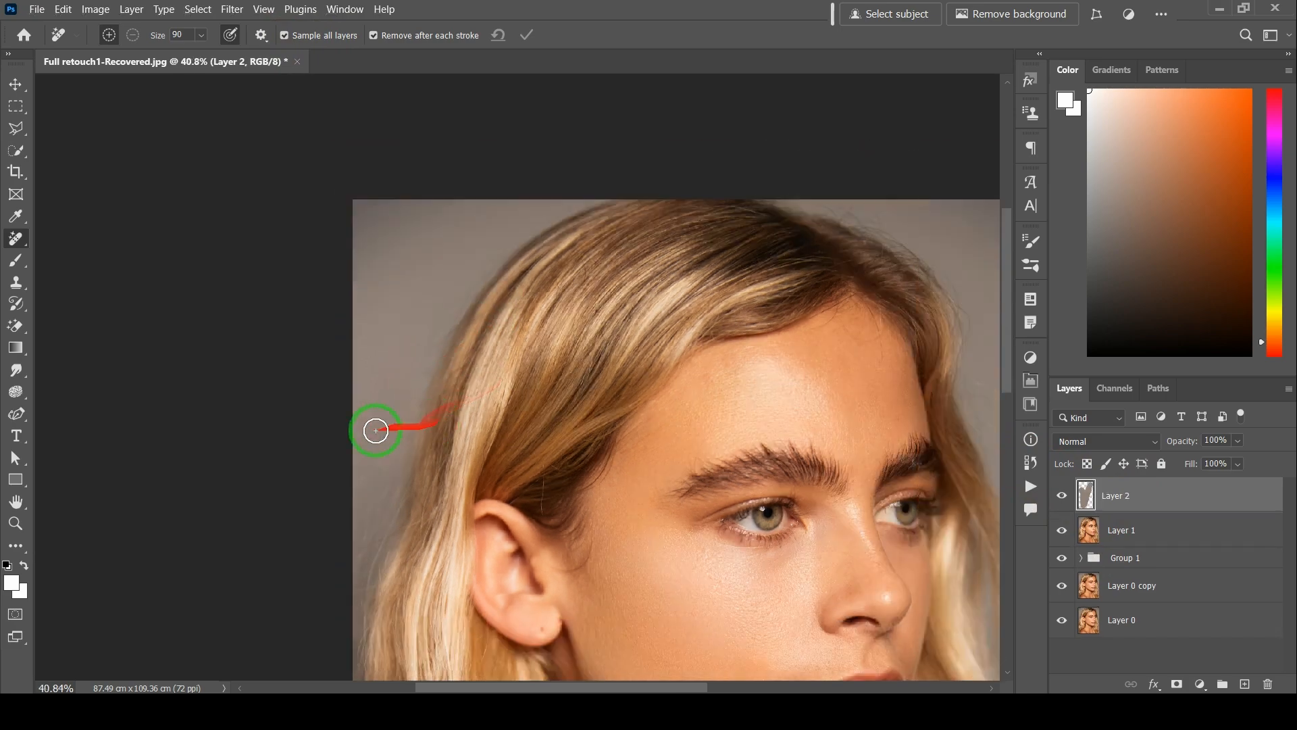
{"action": "scroll", "coordinate": [450, 417], "scroll_direction": "up", "scroll_amount": 5}
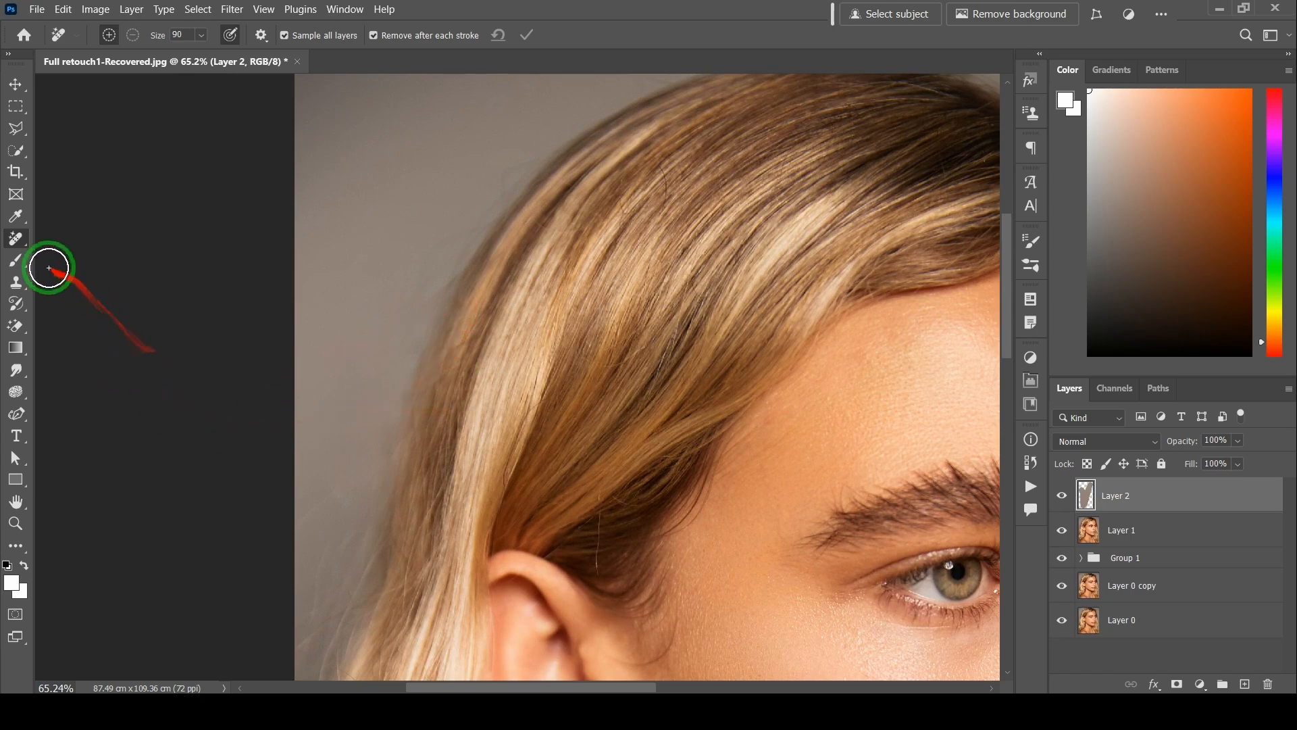
Step: Clone clean grey background along the blurry outer hair edge above the ear, using the Clone Stamp Tool at size 90
{"action": "left_click", "coordinate": [17, 284]}
{"action": "scroll", "coordinate": [364, 311], "scroll_direction": "up", "scroll_amount": 2}
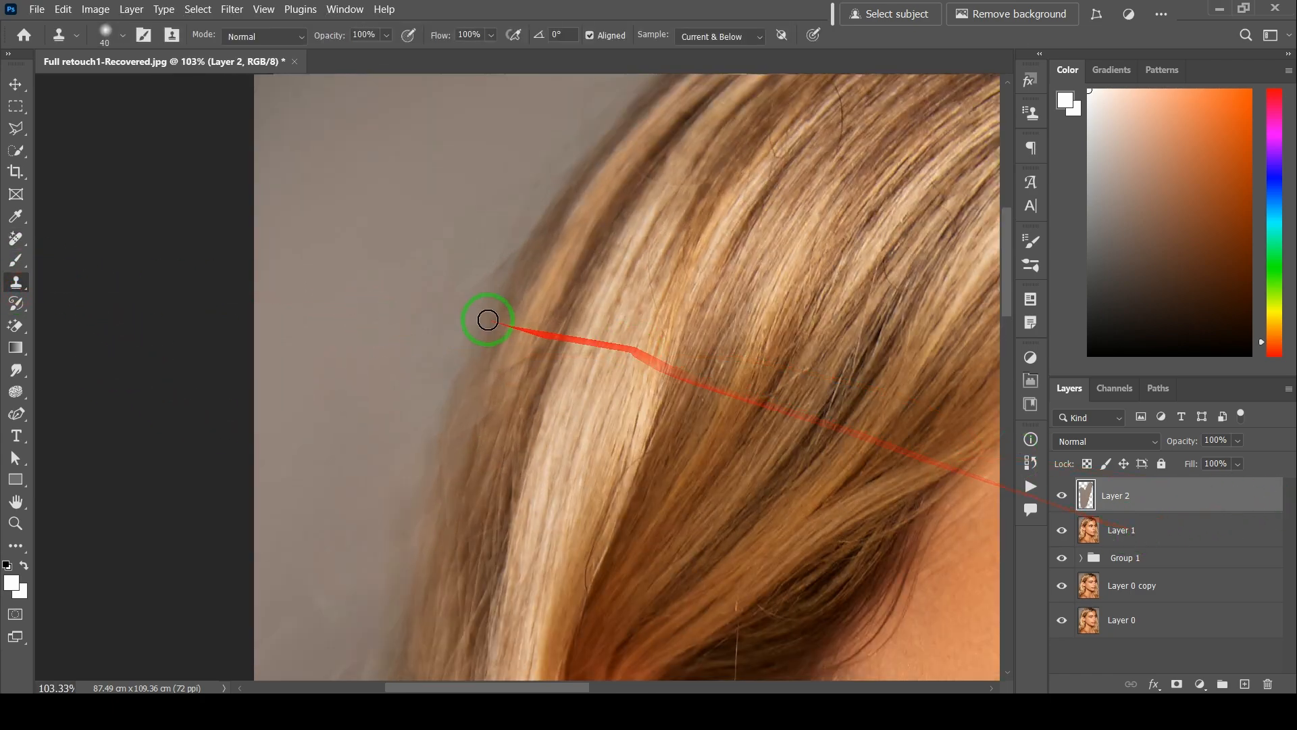
{"action": "key", "text": "bracketright"}
{"action": "key", "text": "bracketright"}
{"action": "key", "text": "bracketright"}
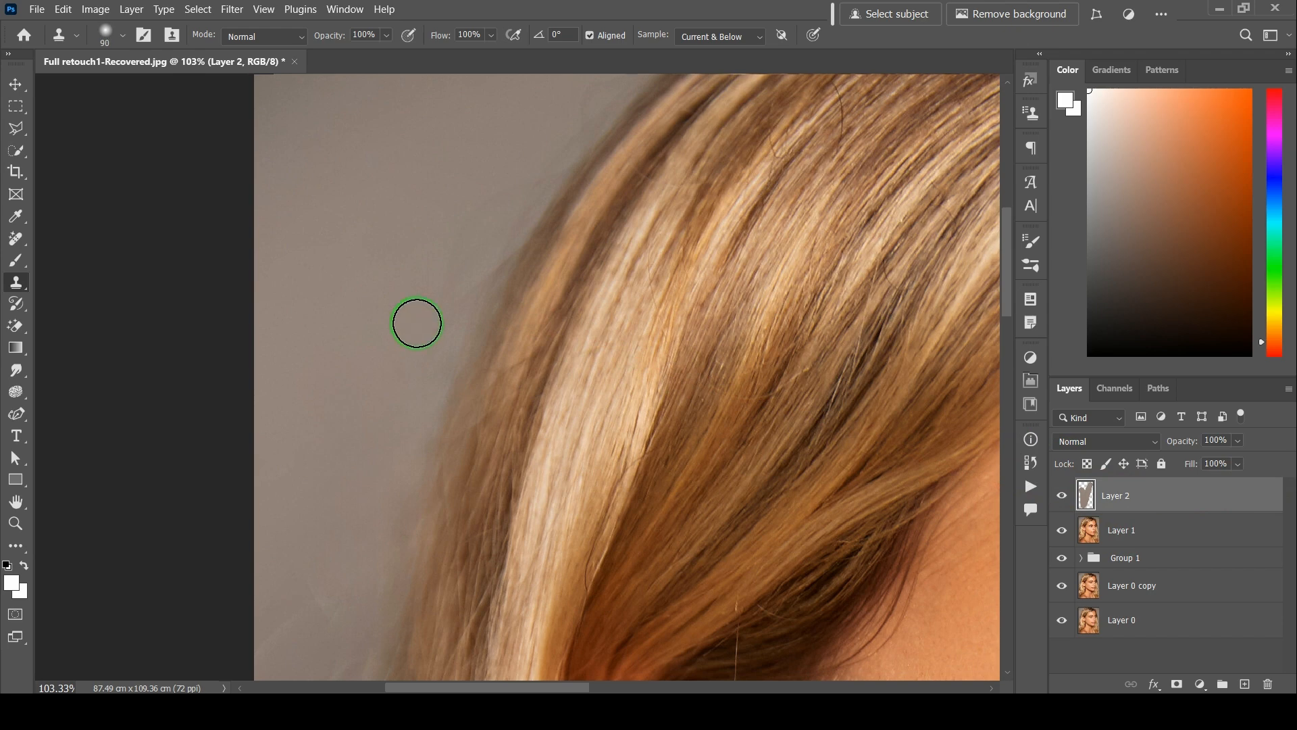
{"action": "mouse_move", "coordinate": [383, 305]}
{"action": "left_mouse_down"}
{"action": "mouse_move", "coordinate": [421, 343]}
{"action": "mouse_move", "coordinate": [518, 186]}
{"action": "mouse_move", "coordinate": [404, 400]}
{"action": "mouse_move", "coordinate": [412, 422]}
{"action": "mouse_move", "coordinate": [499, 185]}
{"action": "mouse_move", "coordinate": [455, 325]}
{"action": "mouse_move", "coordinate": [478, 318]}
{"action": "mouse_move", "coordinate": [572, 180]}
{"action": "mouse_move", "coordinate": [625, 148]}
{"action": "mouse_move", "coordinate": [581, 195]}
{"action": "mouse_move", "coordinate": [477, 240]}
{"action": "mouse_move", "coordinate": [579, 248]}
{"action": "mouse_move", "coordinate": [647, 218]}
{"action": "mouse_move", "coordinate": [619, 236]}
{"action": "mouse_move", "coordinate": [590, 204]}
{"action": "mouse_move", "coordinate": [509, 256]}
{"action": "mouse_move", "coordinate": [470, 339]}
{"action": "mouse_move", "coordinate": [431, 373]}
{"action": "mouse_move", "coordinate": [500, 347]}
{"action": "mouse_move", "coordinate": [613, 202]}
{"action": "mouse_move", "coordinate": [548, 284]}
{"action": "mouse_move", "coordinate": [493, 313]}
{"action": "left_mouse_up"}
{"action": "scroll", "coordinate": [498, 195], "scroll_direction": "up", "scroll_amount": 2}
{"action": "scroll", "coordinate": [477, 241], "scroll_direction": "up", "scroll_amount": 1}
{"action": "scroll", "coordinate": [687, 229], "scroll_direction": "down", "scroll_amount": 2}
{"action": "scroll", "coordinate": [695, 219], "scroll_direction": "up", "scroll_amount": 1}
Step: Sample the background near the crown and clone it along the upper outline of the hair
{"action": "left_click", "coordinate": [772, 123], "text": "alt"}
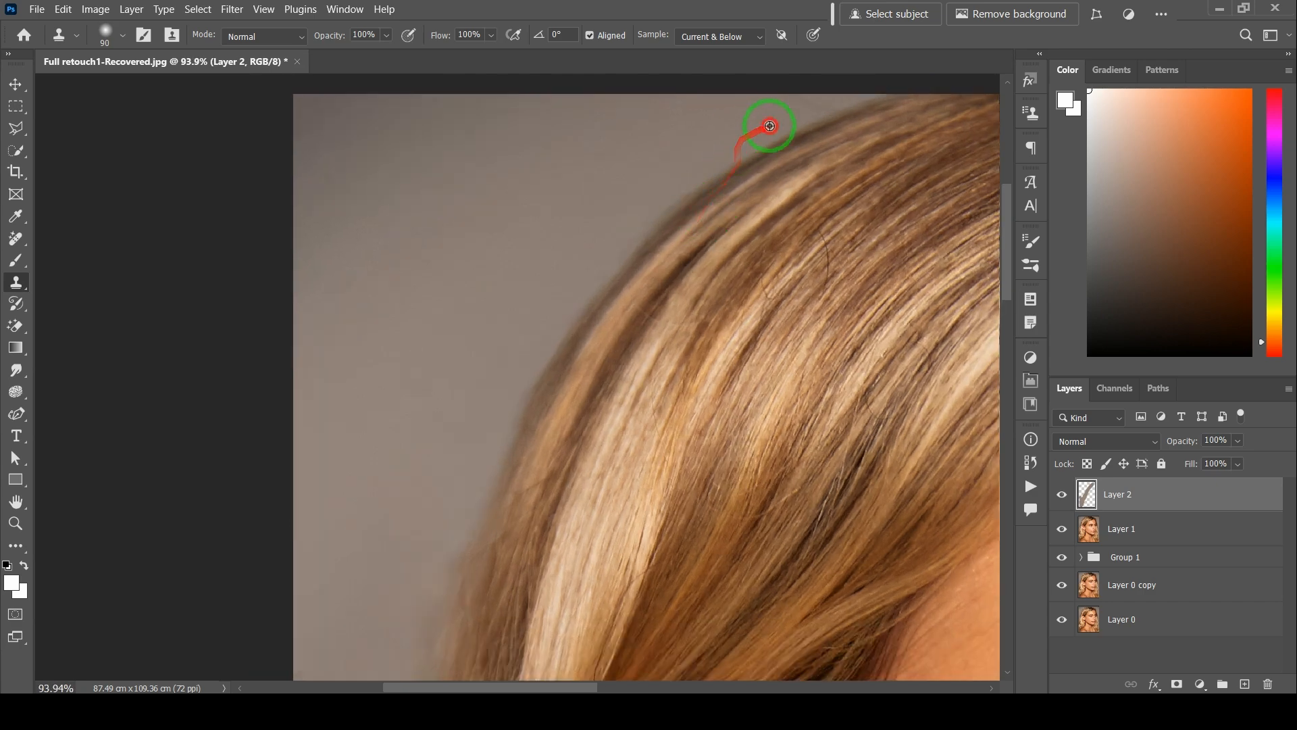
{"action": "mouse_move", "coordinate": [799, 100]}
{"action": "left_mouse_down"}
{"action": "mouse_move", "coordinate": [759, 95]}
{"action": "mouse_move", "coordinate": [872, 80]}
{"action": "left_mouse_up"}
{"action": "scroll", "coordinate": [490, 216], "scroll_direction": "down", "scroll_amount": 4}
Step: Clone clean background over the flyaway hairs beside the hair at ear level
{"action": "left_click_drag", "start_coordinate": [407, 483], "coordinate": [500, 249]}
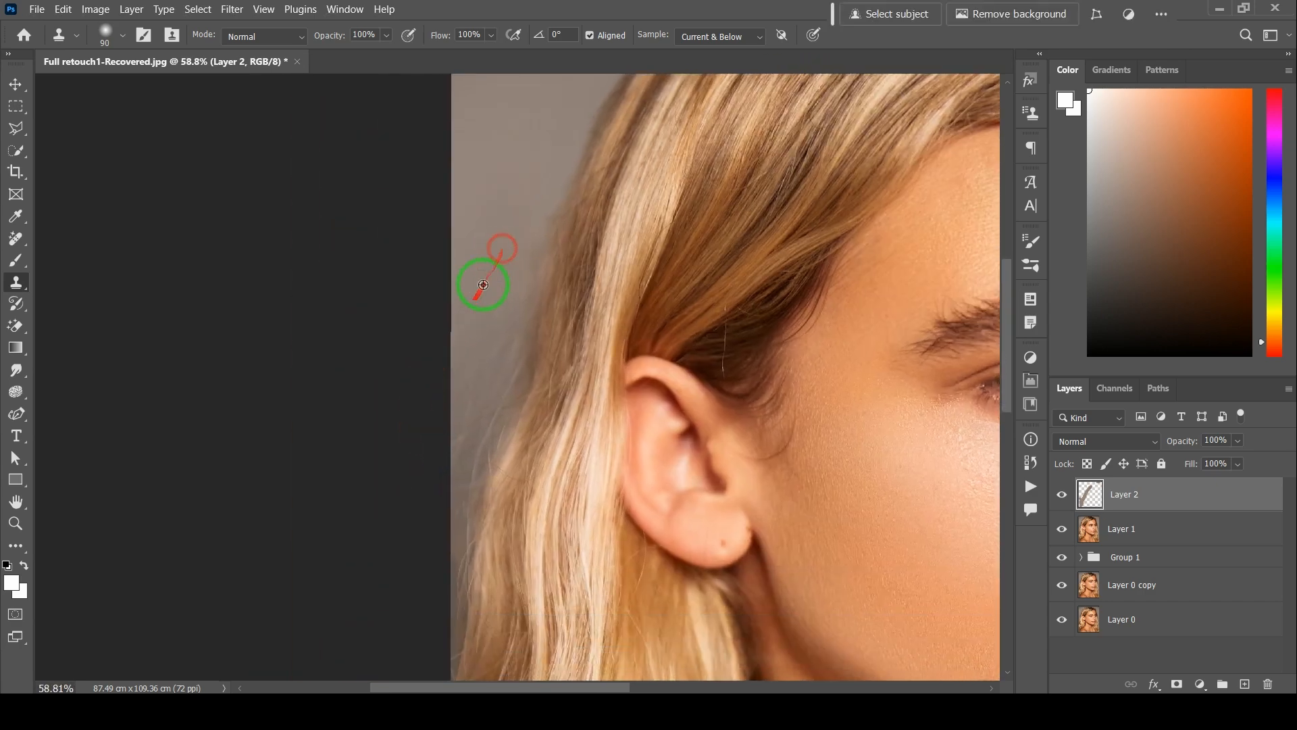
{"action": "scroll", "coordinate": [502, 229], "scroll_direction": "up", "scroll_amount": 3}
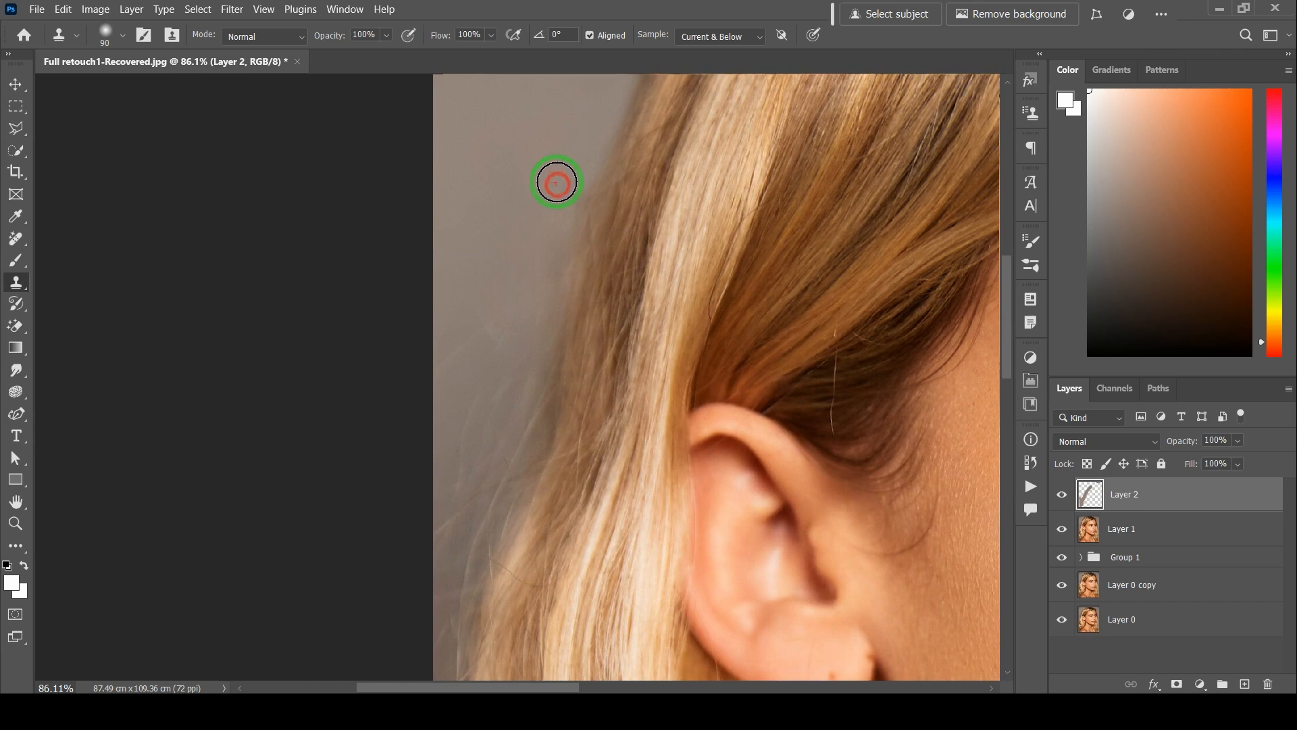
{"action": "left_click_drag", "start_coordinate": [548, 218], "coordinate": [497, 295]}
{"action": "scroll", "coordinate": [567, 204], "scroll_direction": "down", "scroll_amount": 4}
{"action": "key", "text": "ctrl+0"}
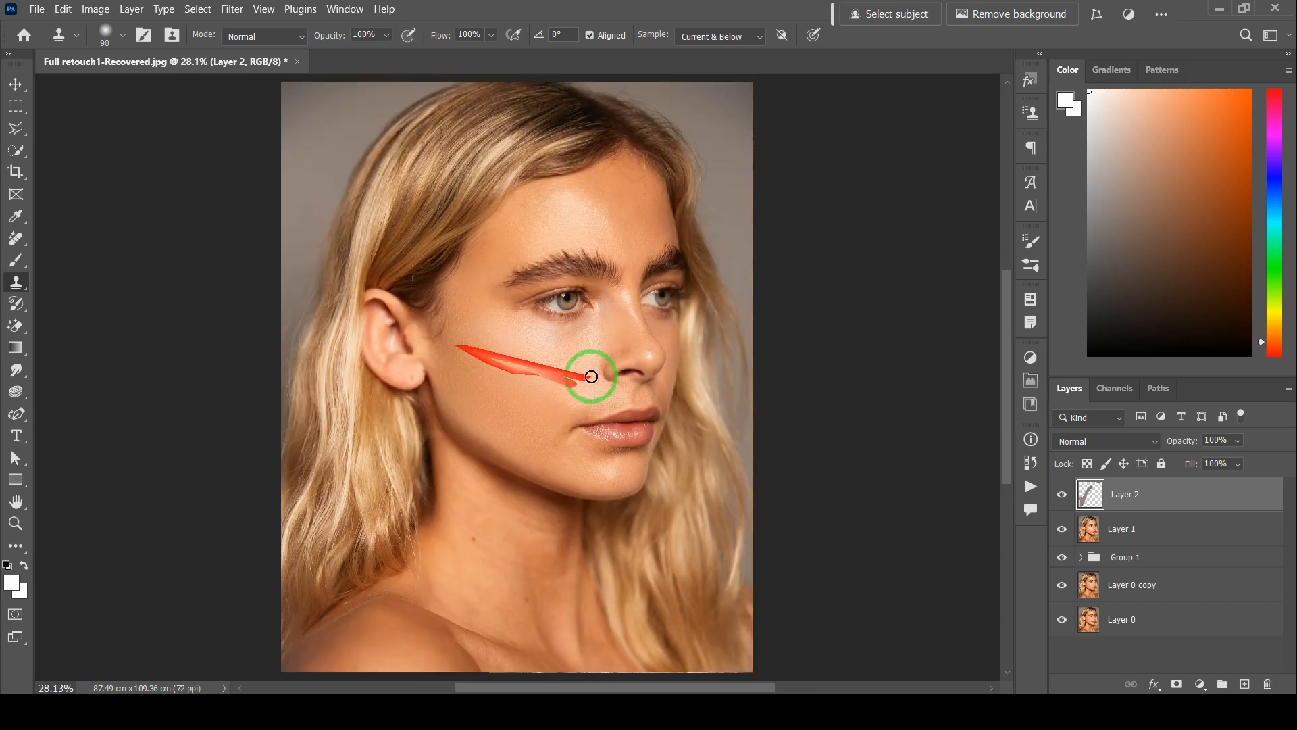
Step: Paint out the remaining flyaway hairs between the image edge and the hair at ear level with the Remove Tool at size 90
{"action": "scroll", "coordinate": [400, 363], "scroll_direction": "up", "scroll_amount": 3}
{"action": "left_click", "coordinate": [27, 236]}
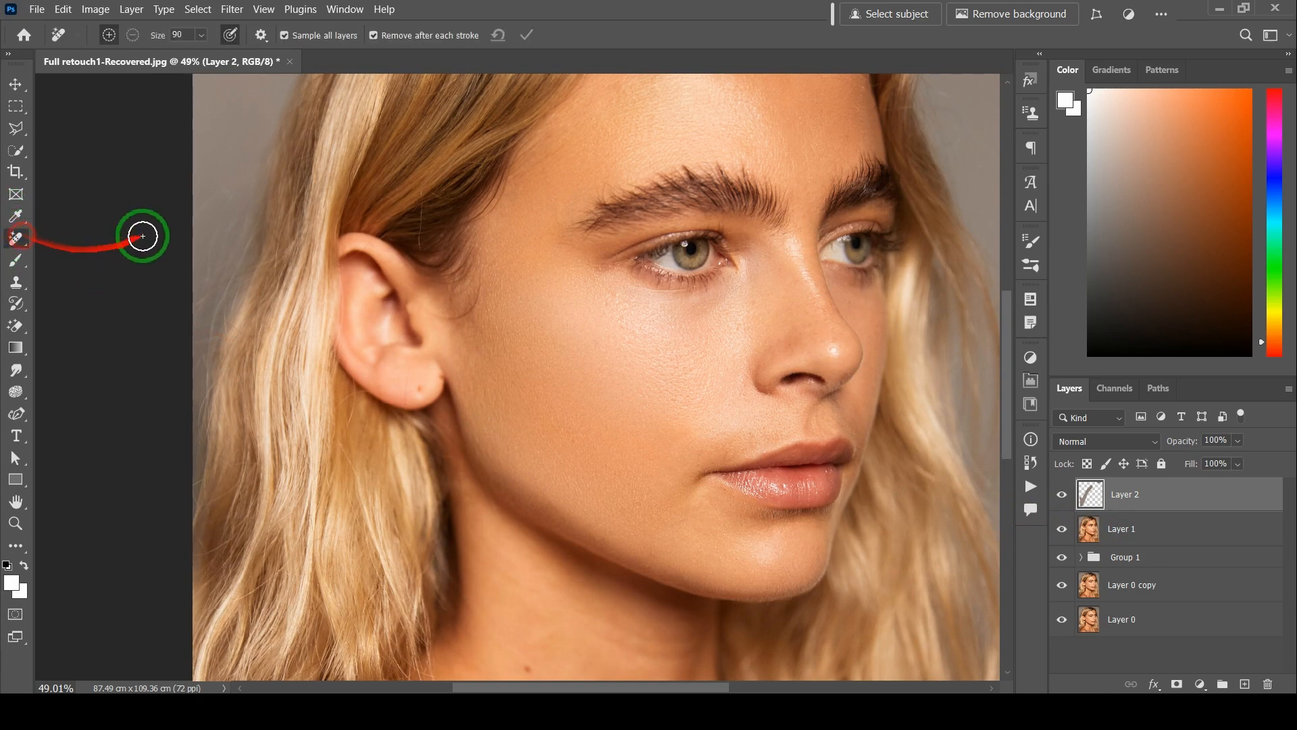
{"action": "scroll", "coordinate": [208, 216], "scroll_direction": "up", "scroll_amount": 2}
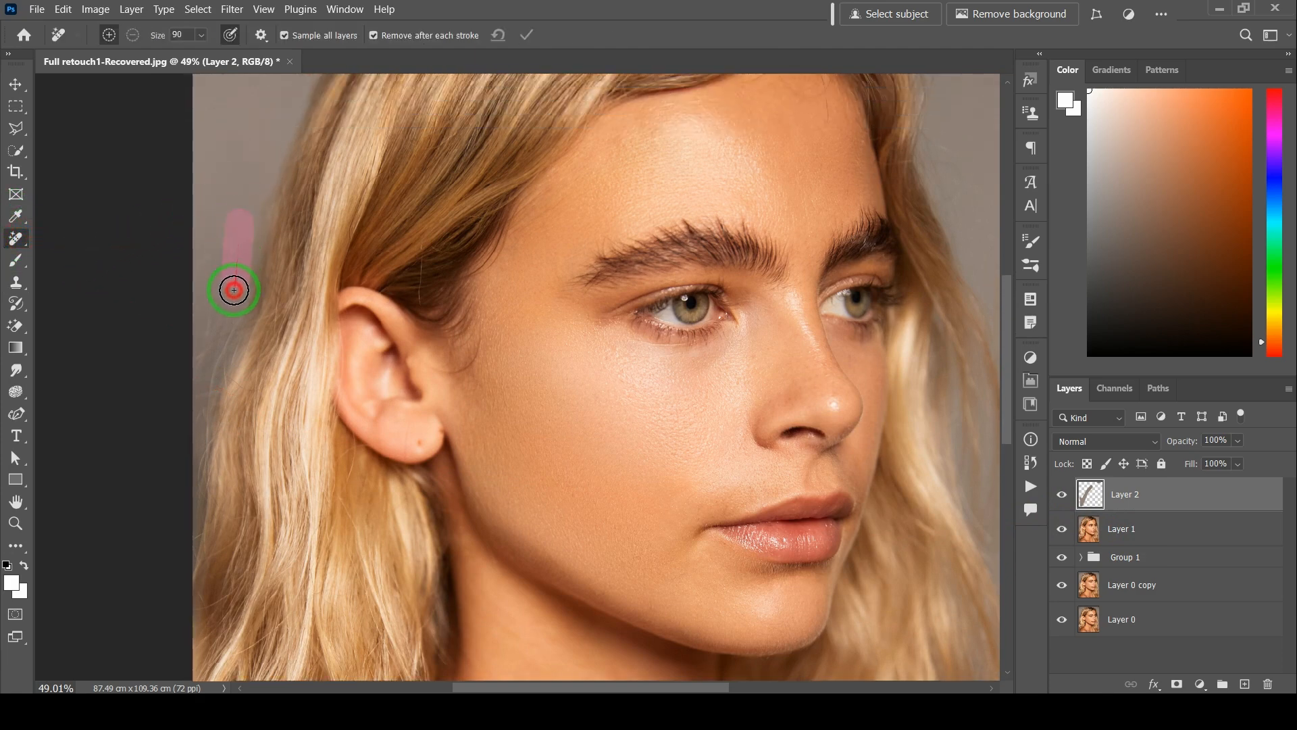
{"action": "mouse_move", "coordinate": [200, 381]}
{"action": "left_mouse_down"}
{"action": "mouse_move", "coordinate": [189, 308]}
{"action": "mouse_move", "coordinate": [231, 211]}
{"action": "mouse_move", "coordinate": [223, 306]}
{"action": "left_mouse_up"}
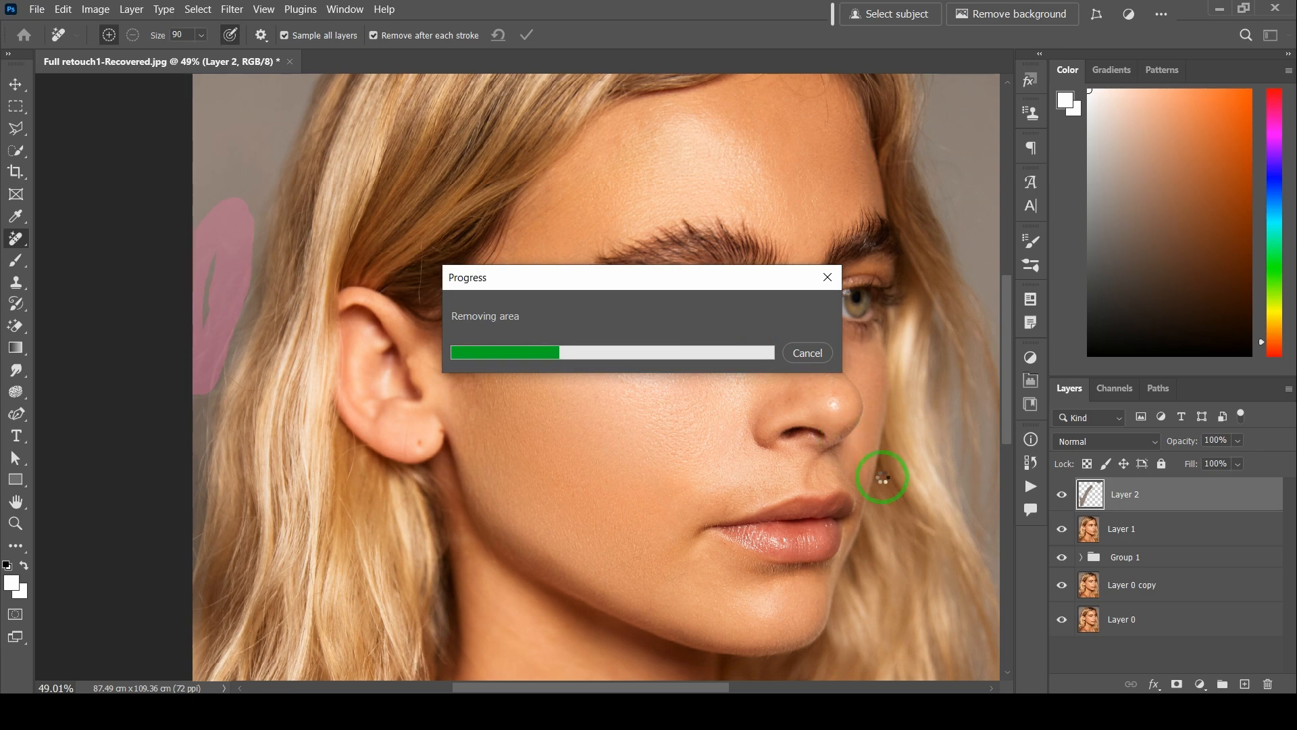
{"action": "scroll", "coordinate": [884, 501], "scroll_direction": "down", "scroll_amount": 5}
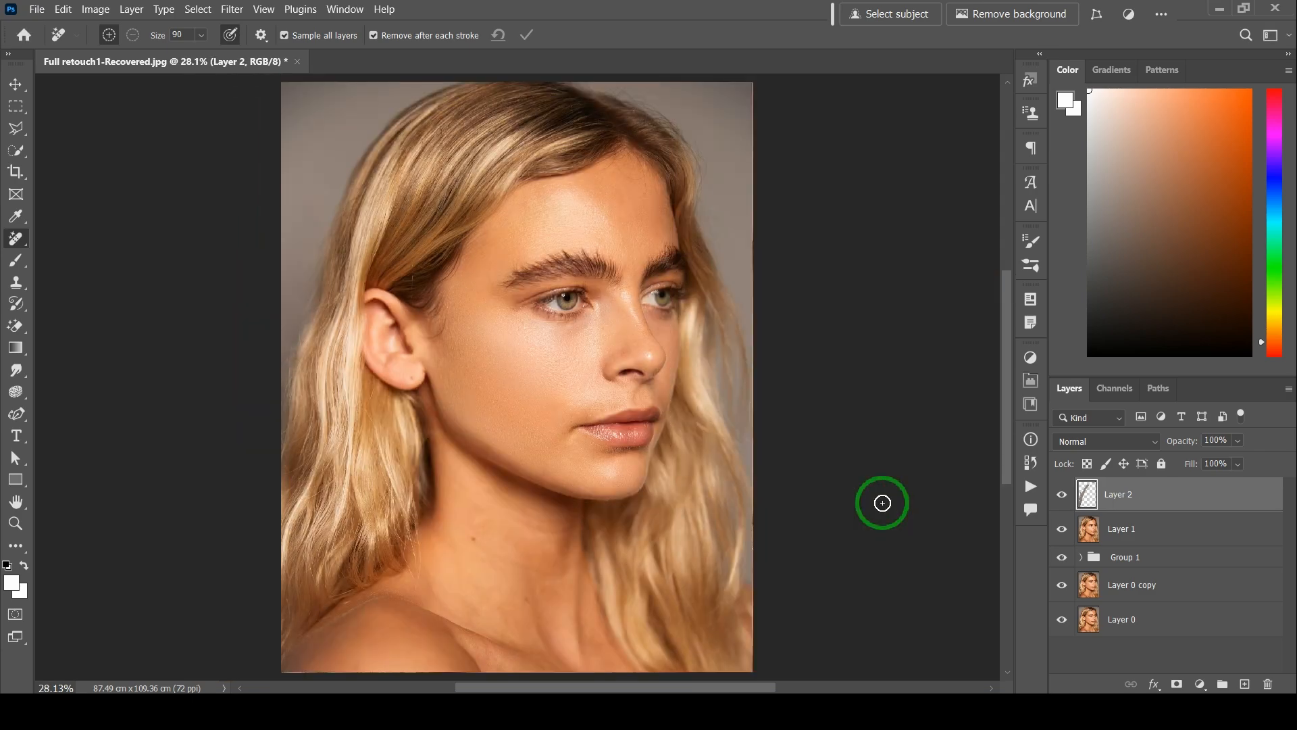
Step: Smooth the uneven background patches beside the ear-side hair by cloning nearby grey with the Clone Stamp Tool at size 90
{"action": "scroll", "coordinate": [319, 165], "scroll_direction": "up", "scroll_amount": 10}
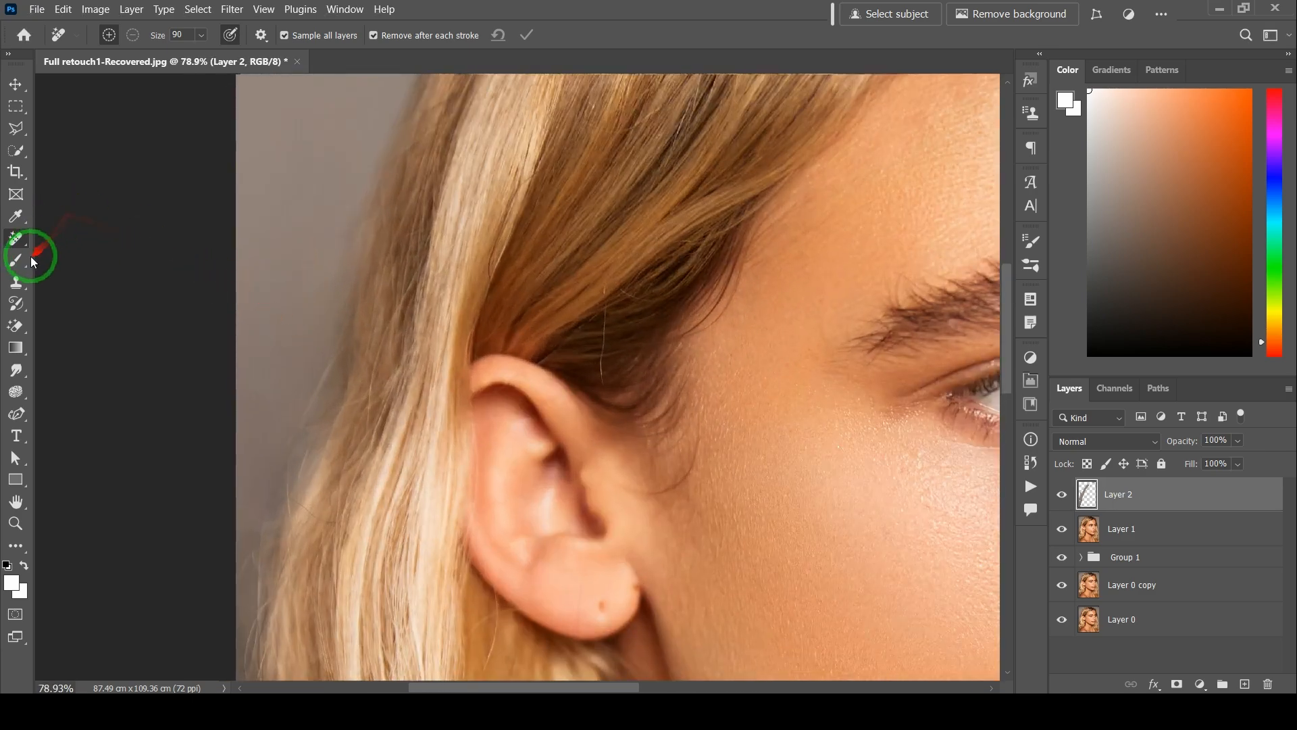
{"action": "left_click", "coordinate": [16, 282]}
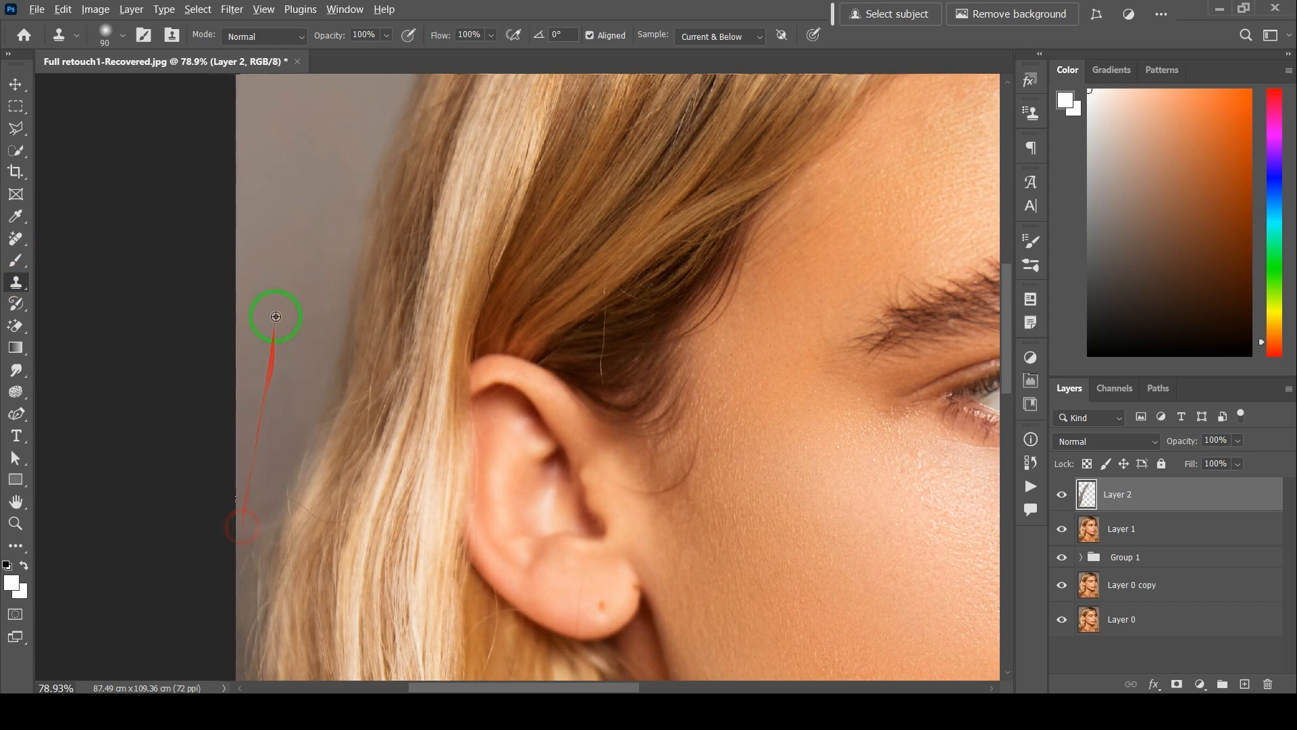
{"action": "left_click_drag", "start_coordinate": [275, 315], "coordinate": [234, 564]}
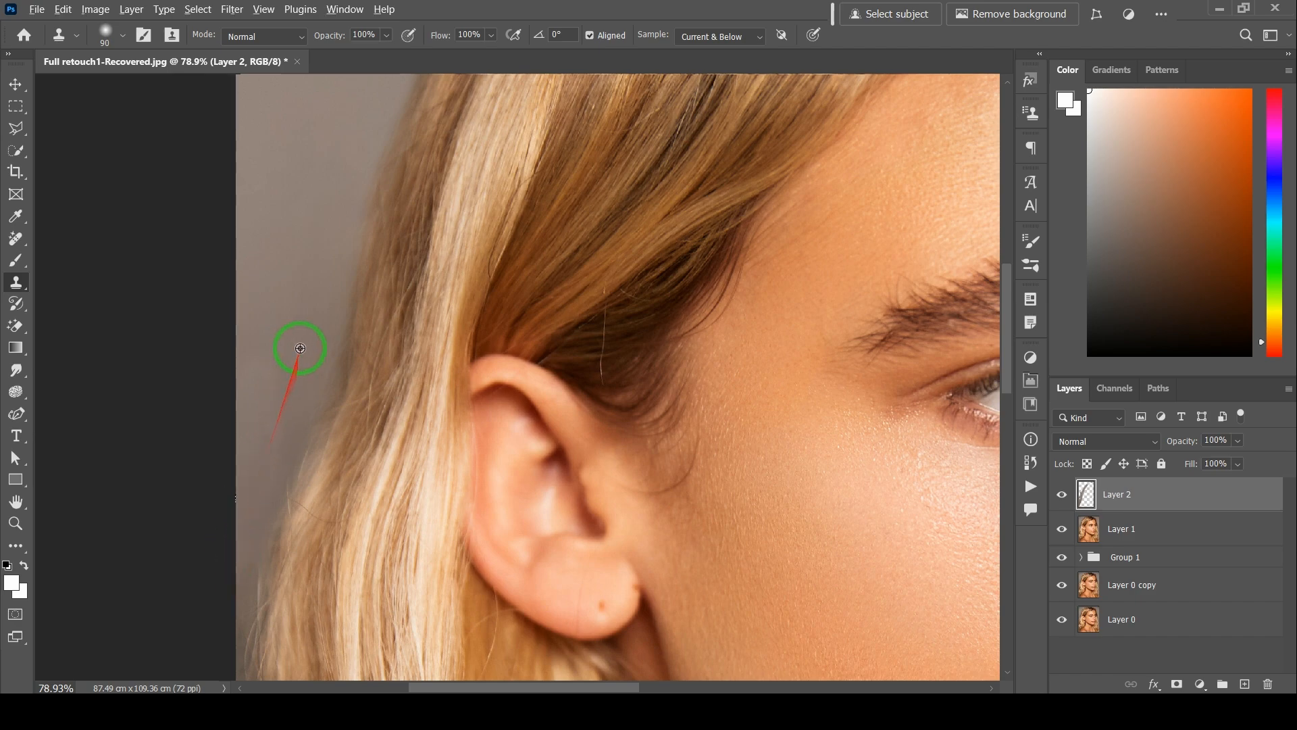
{"action": "left_click", "coordinate": [298, 347], "text": "alt"}
{"action": "left_click_drag", "start_coordinate": [304, 332], "coordinate": [254, 436]}
{"action": "scroll", "coordinate": [254, 436], "scroll_direction": "down", "scroll_amount": 3}
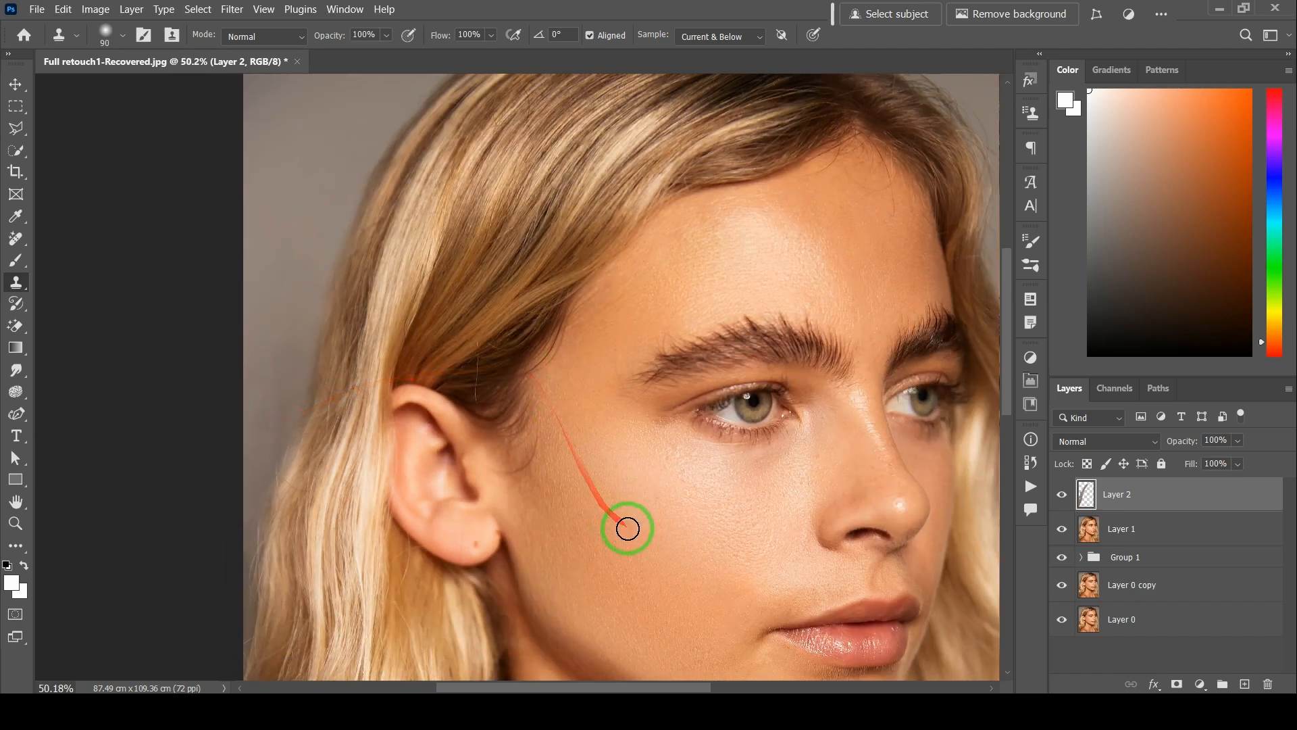
{"action": "scroll", "coordinate": [625, 527], "scroll_direction": "down", "scroll_amount": 3}
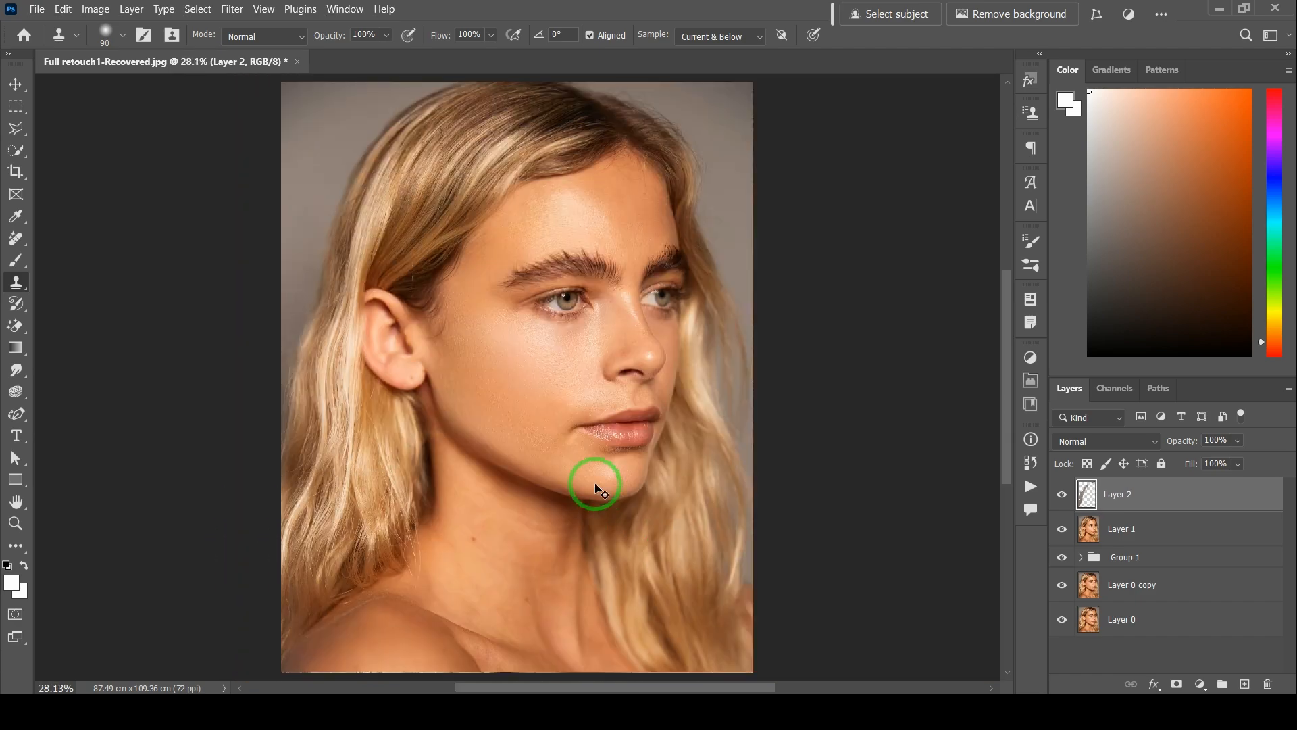
Step: Remove the loose strands along the image edge beside the lower hair, below ear level, with the Remove Tool at size 90
{"action": "scroll", "coordinate": [281, 404], "scroll_direction": "up", "scroll_amount": 2}
{"action": "scroll", "coordinate": [271, 378], "scroll_direction": "up", "scroll_amount": 1}
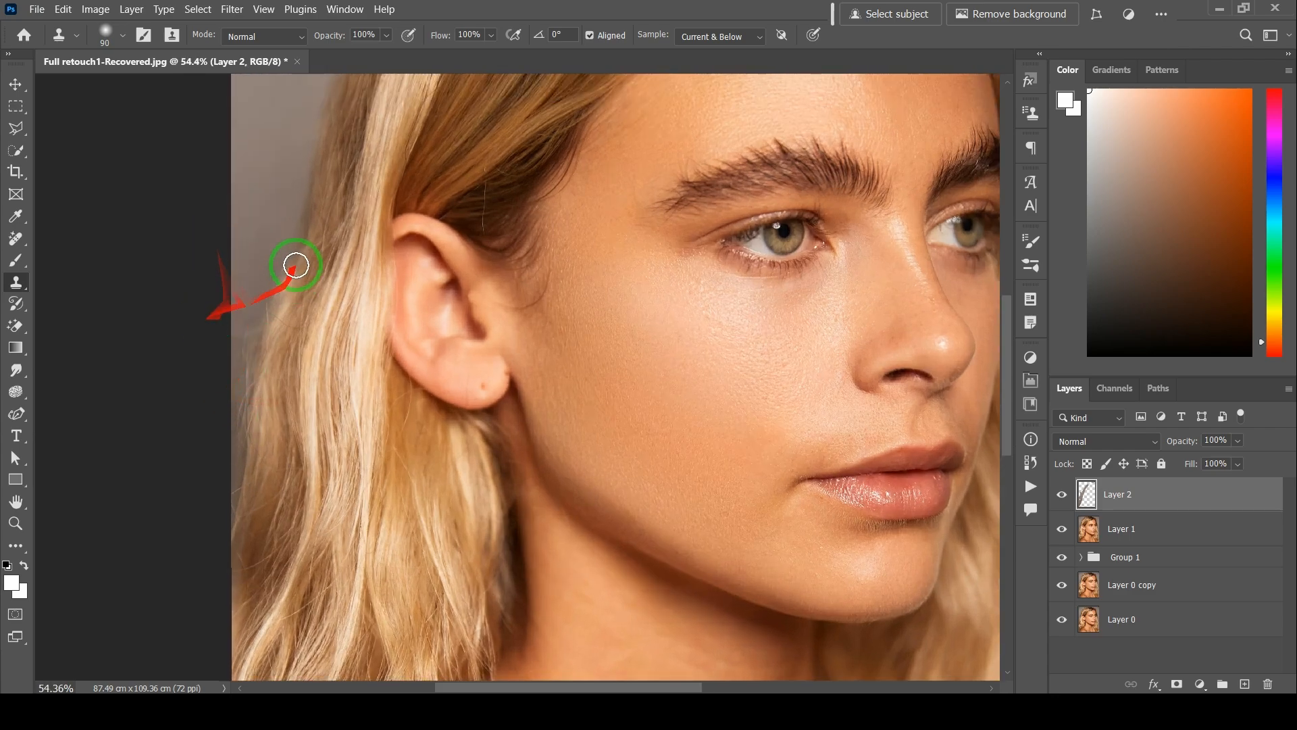
{"action": "scroll", "coordinate": [181, 361], "scroll_direction": "up", "scroll_amount": 1}
{"action": "scroll", "coordinate": [498, 429], "scroll_direction": "up", "scroll_amount": 1}
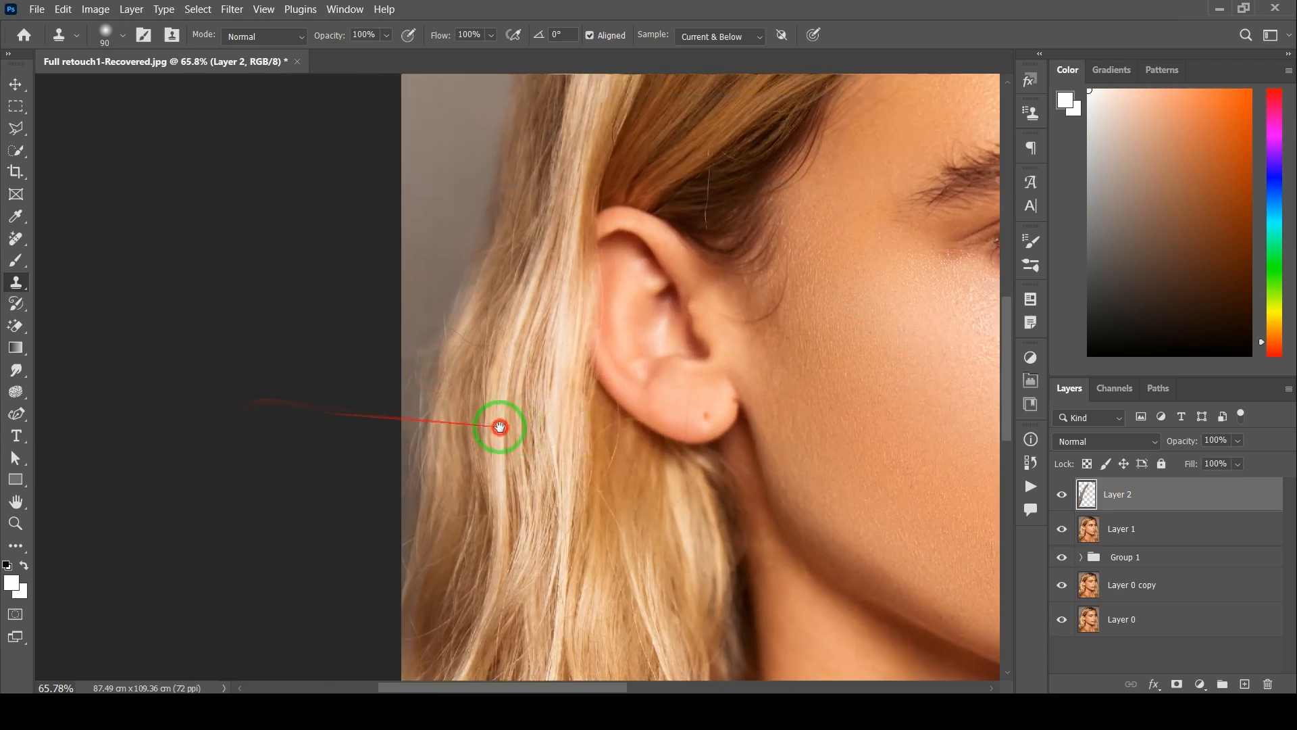
{"action": "scroll", "coordinate": [392, 391], "scroll_direction": "up", "scroll_amount": 1}
{"action": "left_click", "coordinate": [16, 238]}
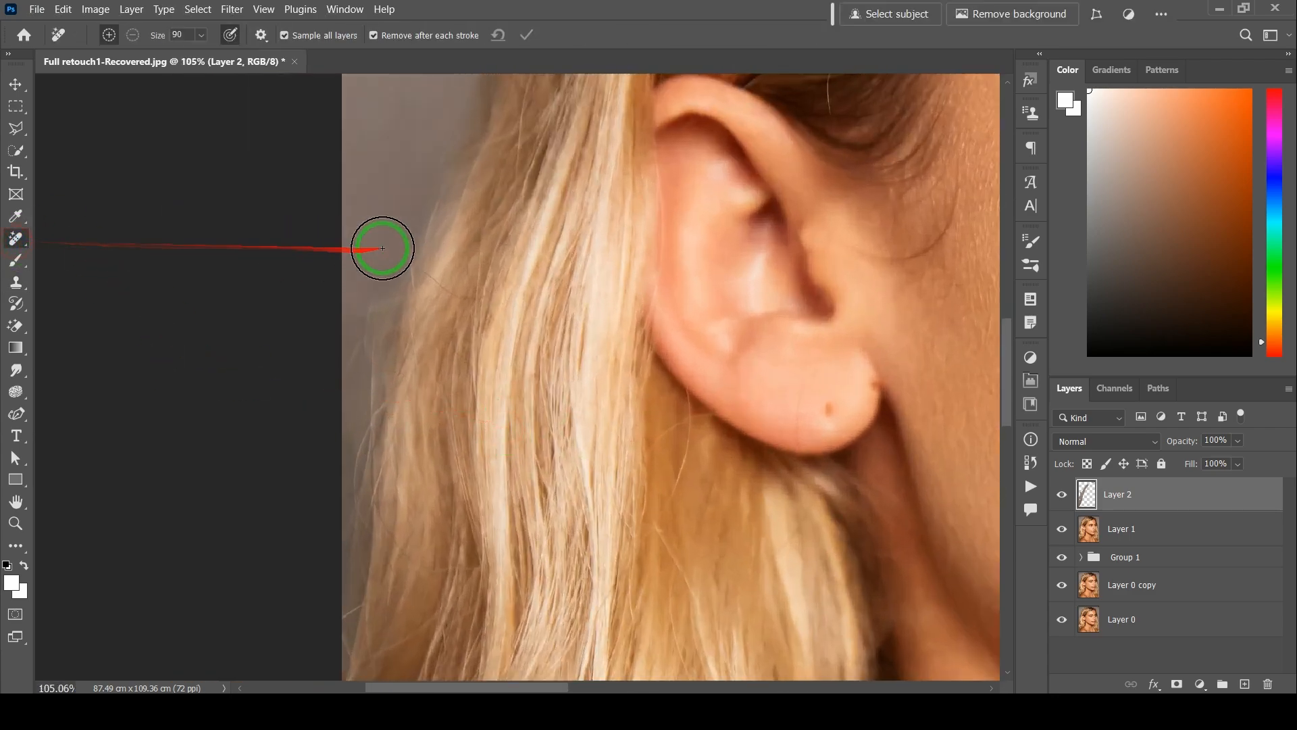
{"action": "mouse_move", "coordinate": [379, 252]}
{"action": "left_mouse_down"}
{"action": "mouse_move", "coordinate": [313, 547]}
{"action": "mouse_move", "coordinate": [264, 573]}
{"action": "left_mouse_up"}
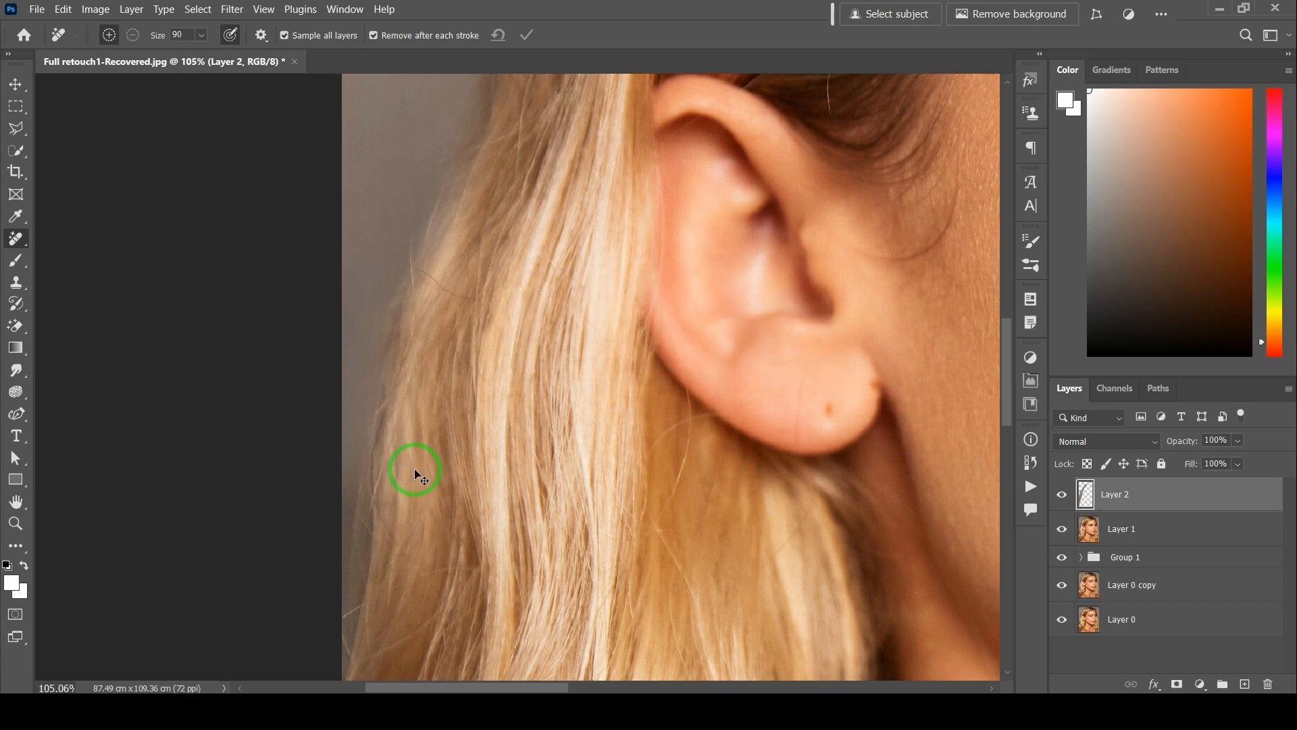
{"action": "key", "text": "ctrl+0"}
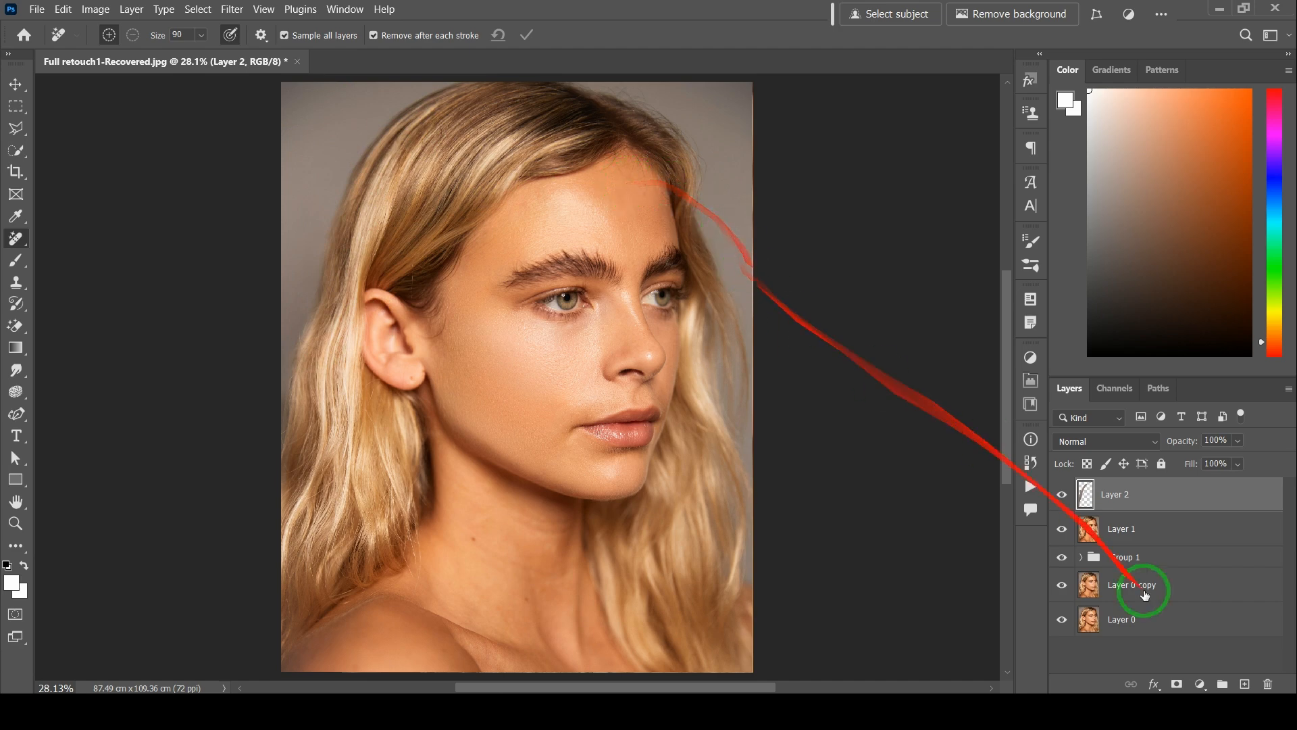
Step: Merge Layer 1 and Layer 2 into a single layer
{"action": "left_click", "coordinate": [1172, 538]}
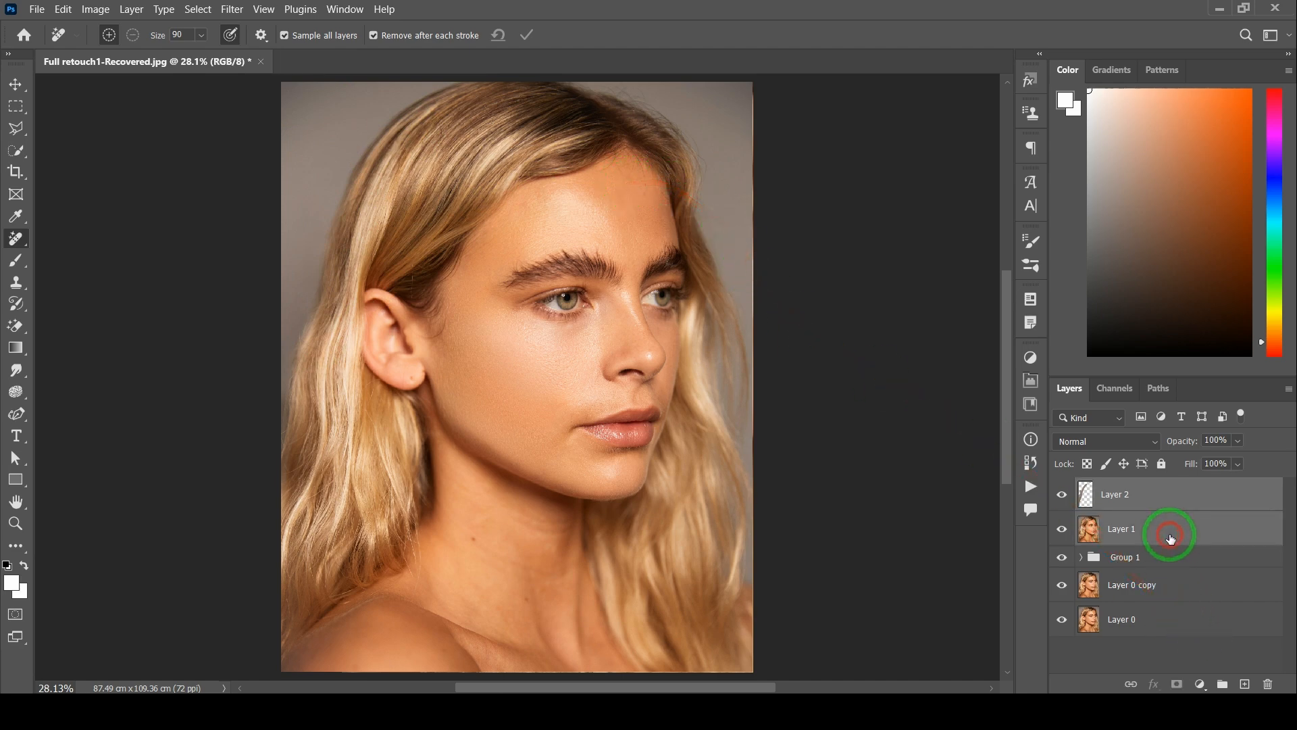
{"action": "key", "text": "ctrl+e"}
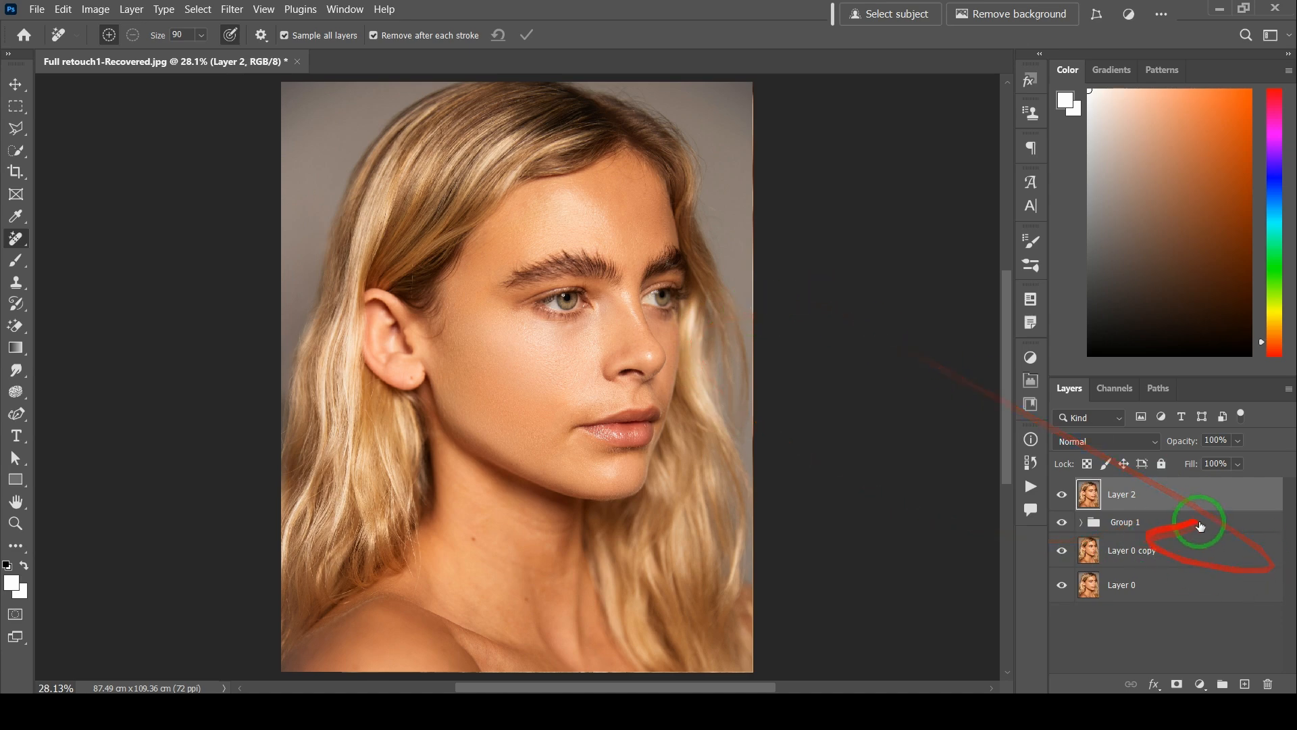
Step: Examine the hair outline and background around the crown and the far side of the head for remaining stray hairs
{"action": "scroll", "coordinate": [642, 115], "scroll_direction": "up", "scroll_amount": 4}
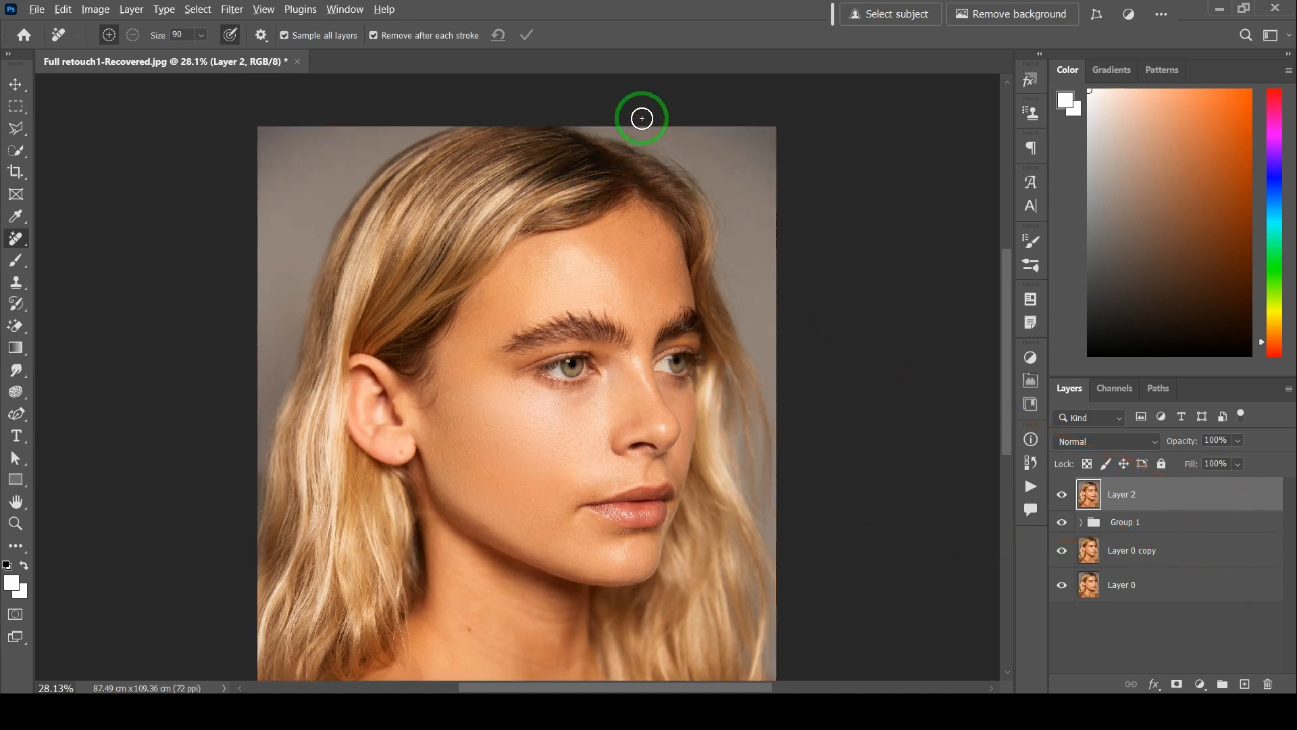
{"action": "scroll", "coordinate": [593, 184], "scroll_direction": "up", "scroll_amount": 3}
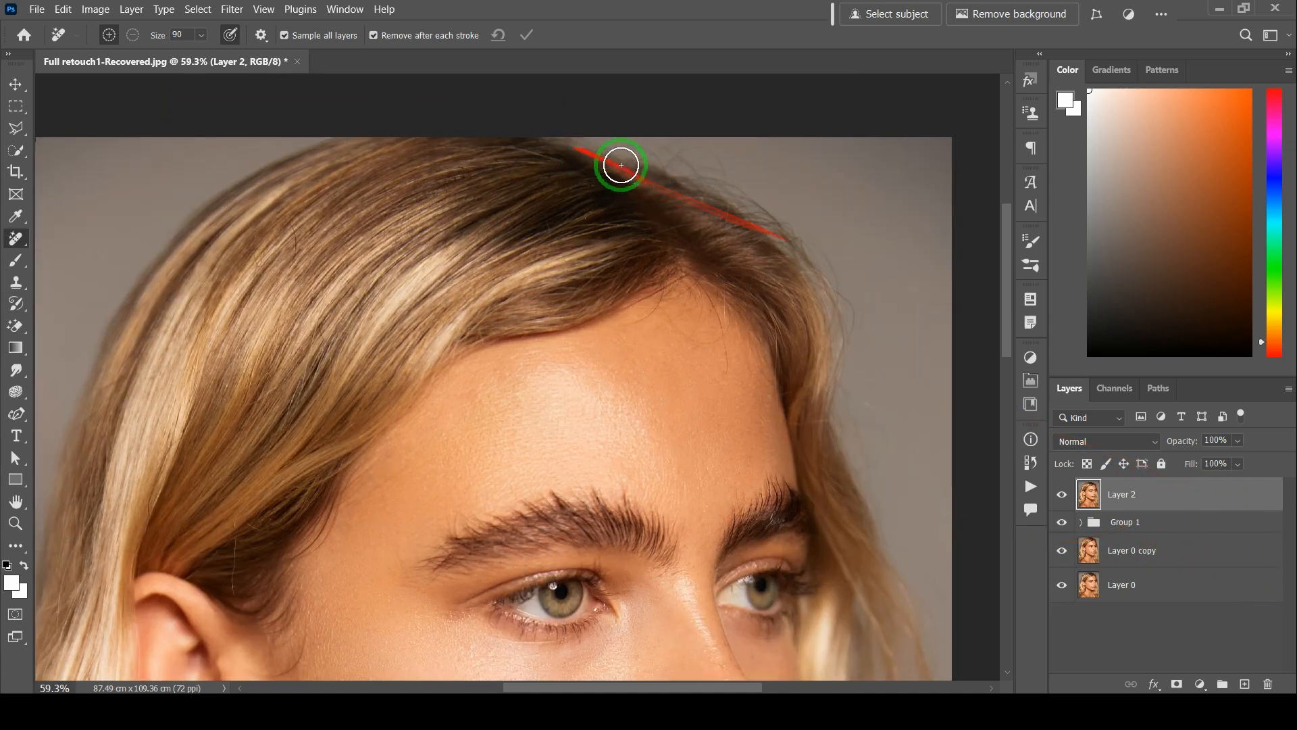
{"action": "scroll", "coordinate": [706, 287], "scroll_direction": "down", "scroll_amount": 4}
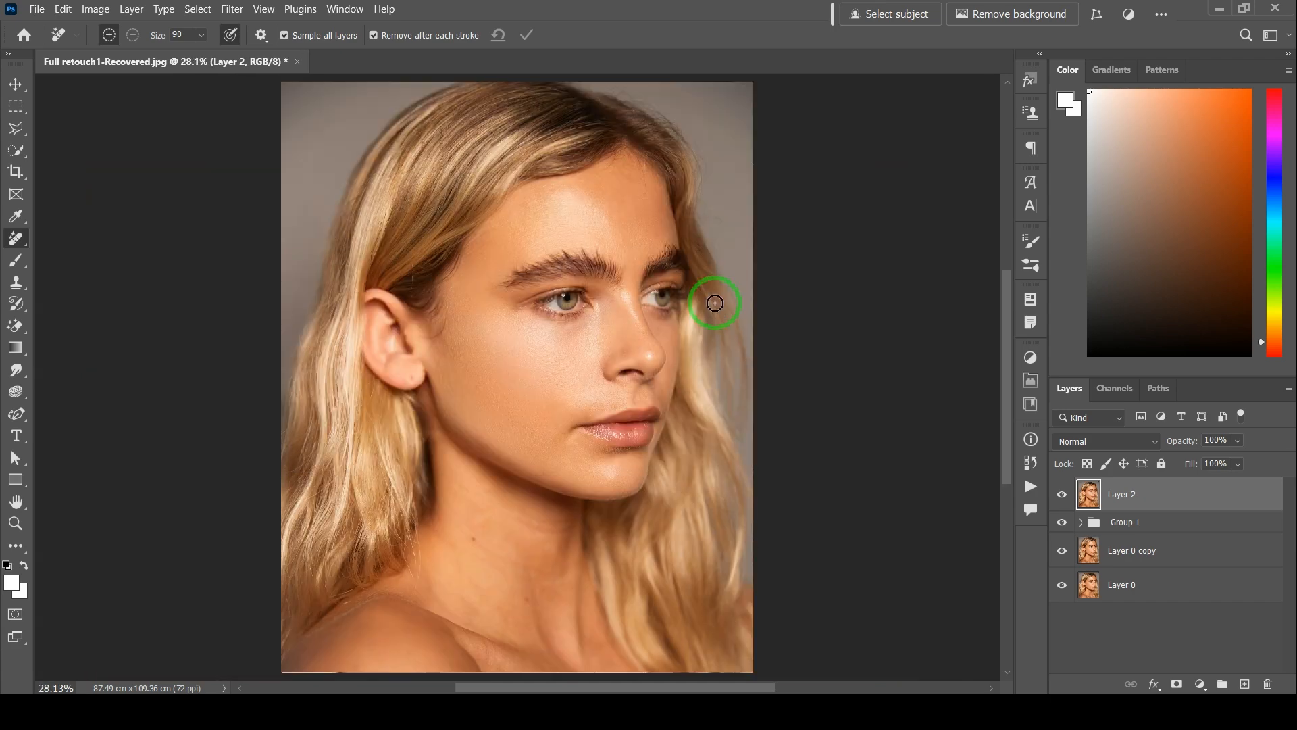
{"action": "mouse_move", "coordinate": [897, 294]}
{"action": "left_mouse_down"}
{"action": "mouse_move", "coordinate": [859, 254]}
{"action": "mouse_move", "coordinate": [596, 98]}
{"action": "left_mouse_up"}
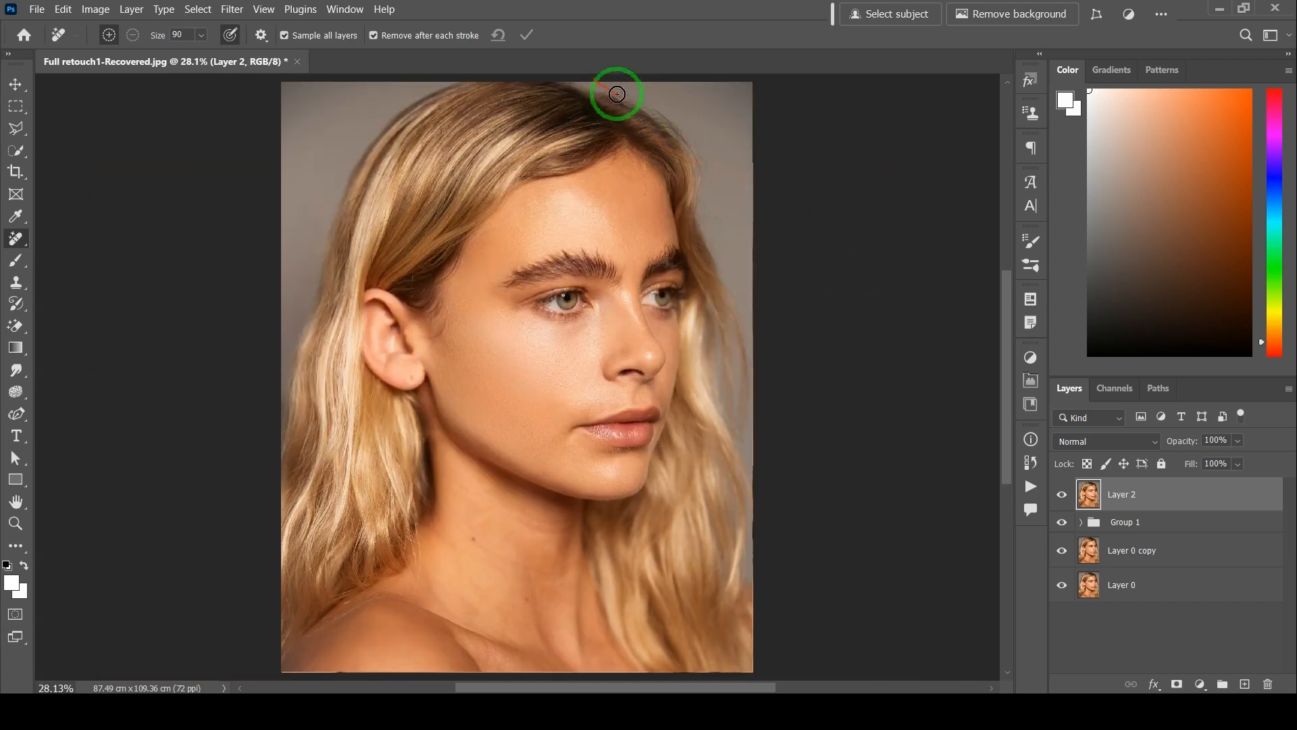
{"action": "scroll", "coordinate": [581, 83], "scroll_direction": "up", "scroll_amount": 2}
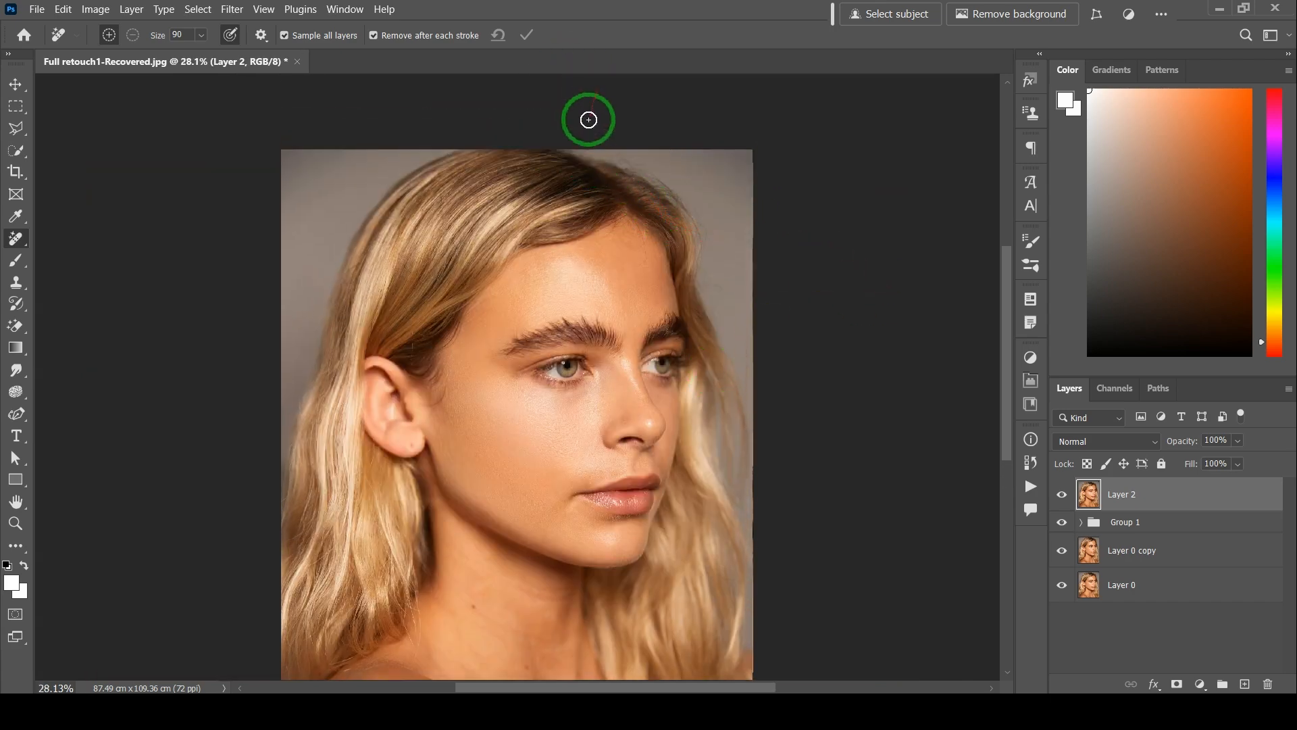
{"action": "mouse_move", "coordinate": [698, 253]}
{"action": "left_mouse_down"}
{"action": "mouse_move", "coordinate": [688, 202]}
{"action": "mouse_move", "coordinate": [493, 127]}
{"action": "left_mouse_up"}
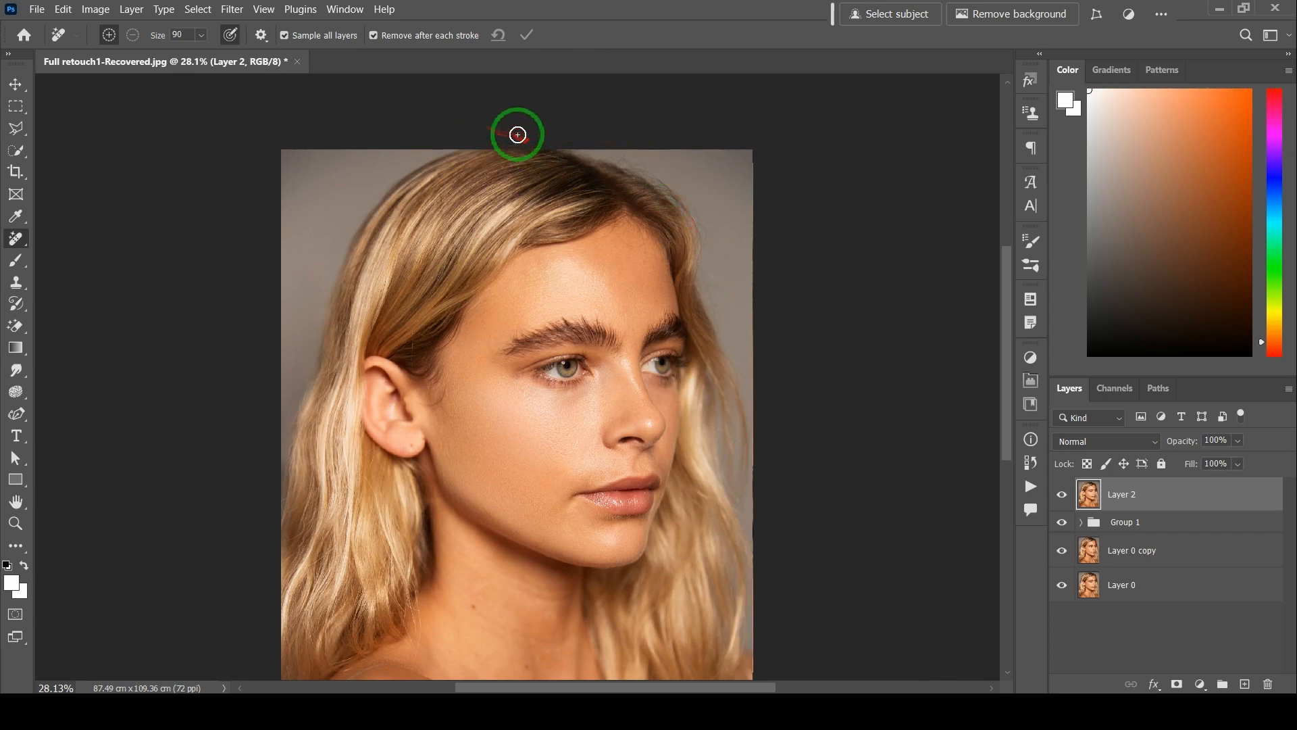
{"action": "scroll", "coordinate": [516, 133], "scroll_direction": "up", "scroll_amount": 2}
{"action": "scroll", "coordinate": [538, 144], "scroll_direction": "up", "scroll_amount": 2}
{"action": "scroll", "coordinate": [576, 145], "scroll_direction": "up", "scroll_amount": 2}
{"action": "mouse_move", "coordinate": [598, 162]}
{"action": "left_mouse_down"}
{"action": "mouse_move", "coordinate": [640, 214]}
{"action": "mouse_move", "coordinate": [43, 277]}
{"action": "left_mouse_up"}
Step: Clone nearby hair over the parting towards the crown with the Clone Stamp Tool at size 250 px and a harder brush edge
{"action": "left_click", "coordinate": [17, 284]}
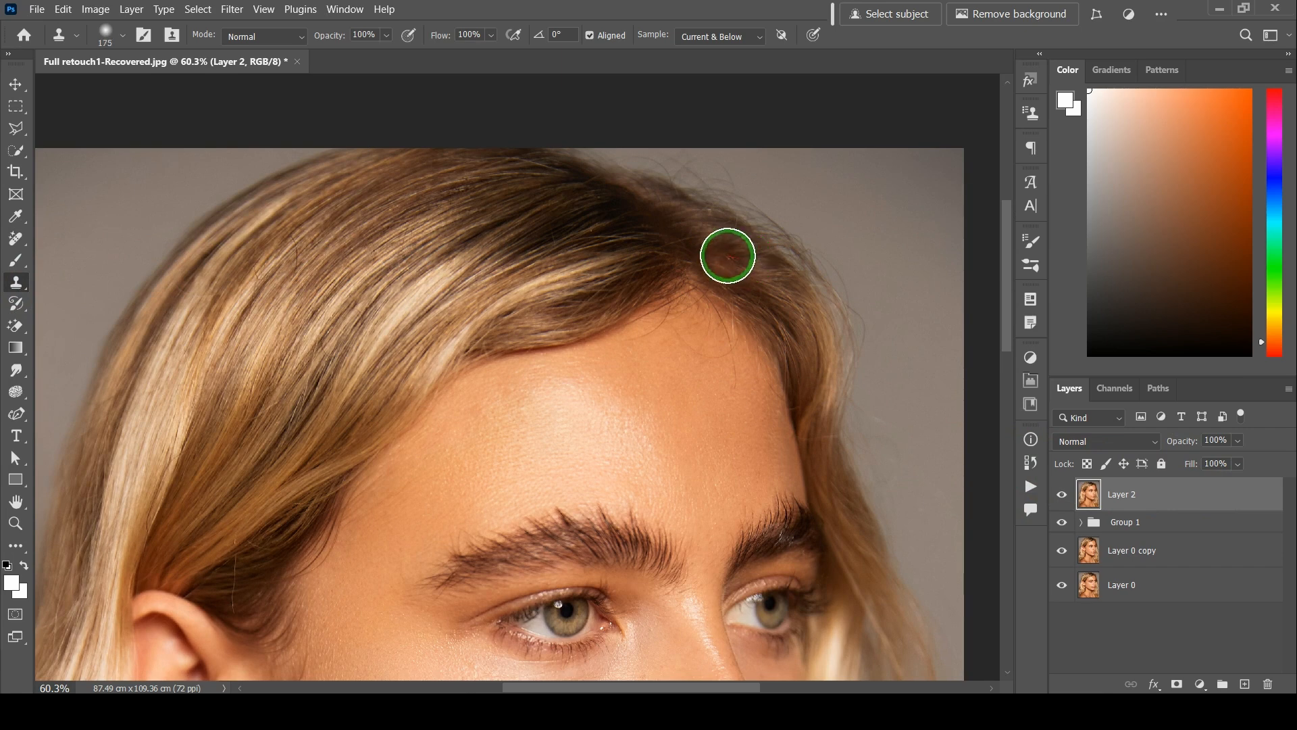
{"action": "key", "text": "bracketright"}
{"action": "key", "text": "bracketright"}
{"action": "key", "text": "bracketright"}
{"action": "key", "text": "bracketright"}
{"action": "key", "text": "bracketright"}
{"action": "left_click", "coordinate": [121, 37]}
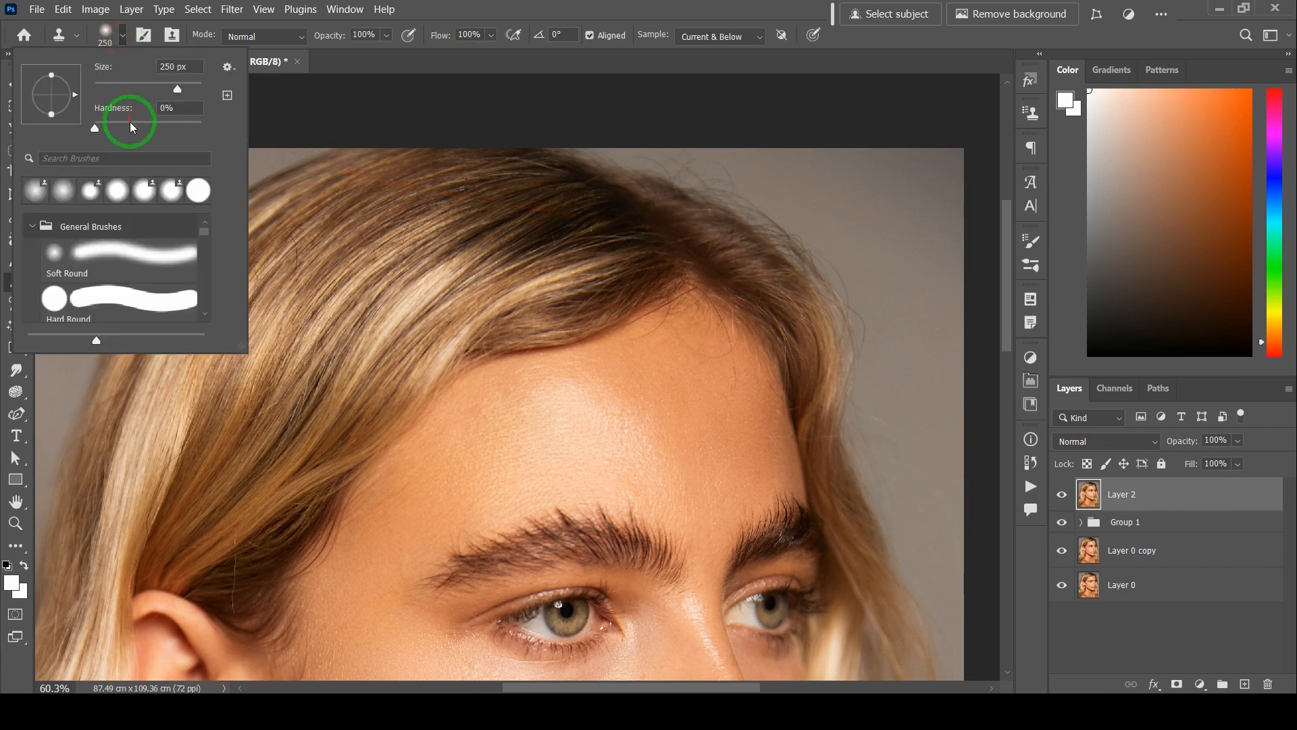
{"action": "left_click_drag", "start_coordinate": [98, 127], "coordinate": [150, 132]}
{"action": "left_click", "coordinate": [486, 20]}
{"action": "scroll", "coordinate": [749, 257], "scroll_direction": "up", "scroll_amount": 2}
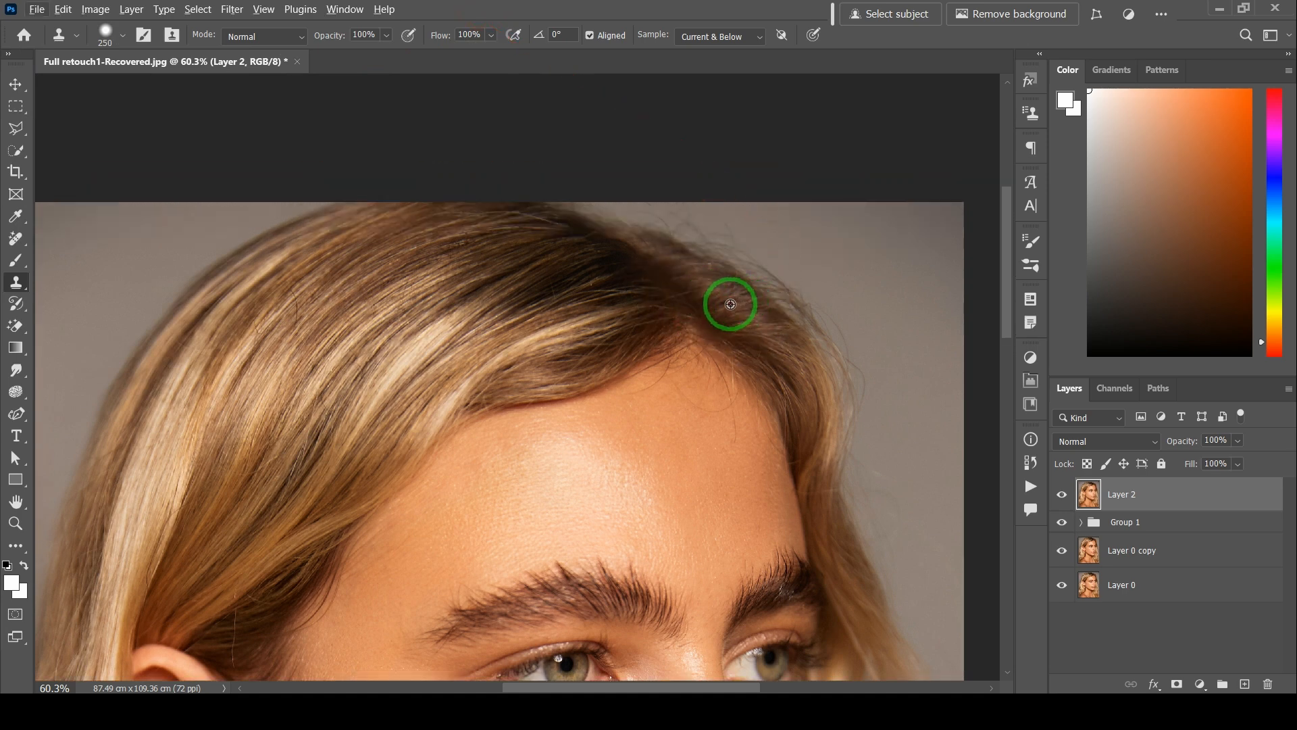
{"action": "left_click", "coordinate": [731, 304], "text": "alt"}
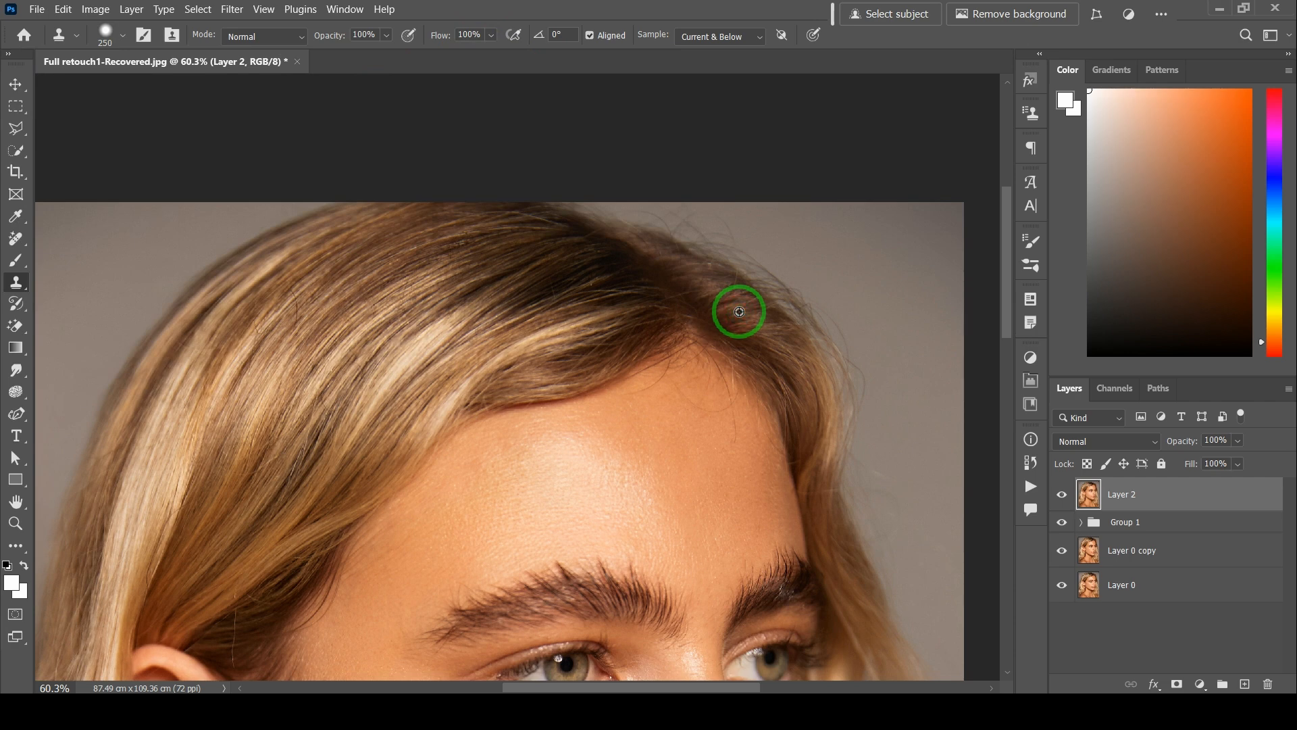
{"action": "mouse_move", "coordinate": [739, 312]}
{"action": "left_mouse_down"}
{"action": "mouse_move", "coordinate": [670, 251]}
{"action": "mouse_move", "coordinate": [510, 209]}
{"action": "left_mouse_up"}
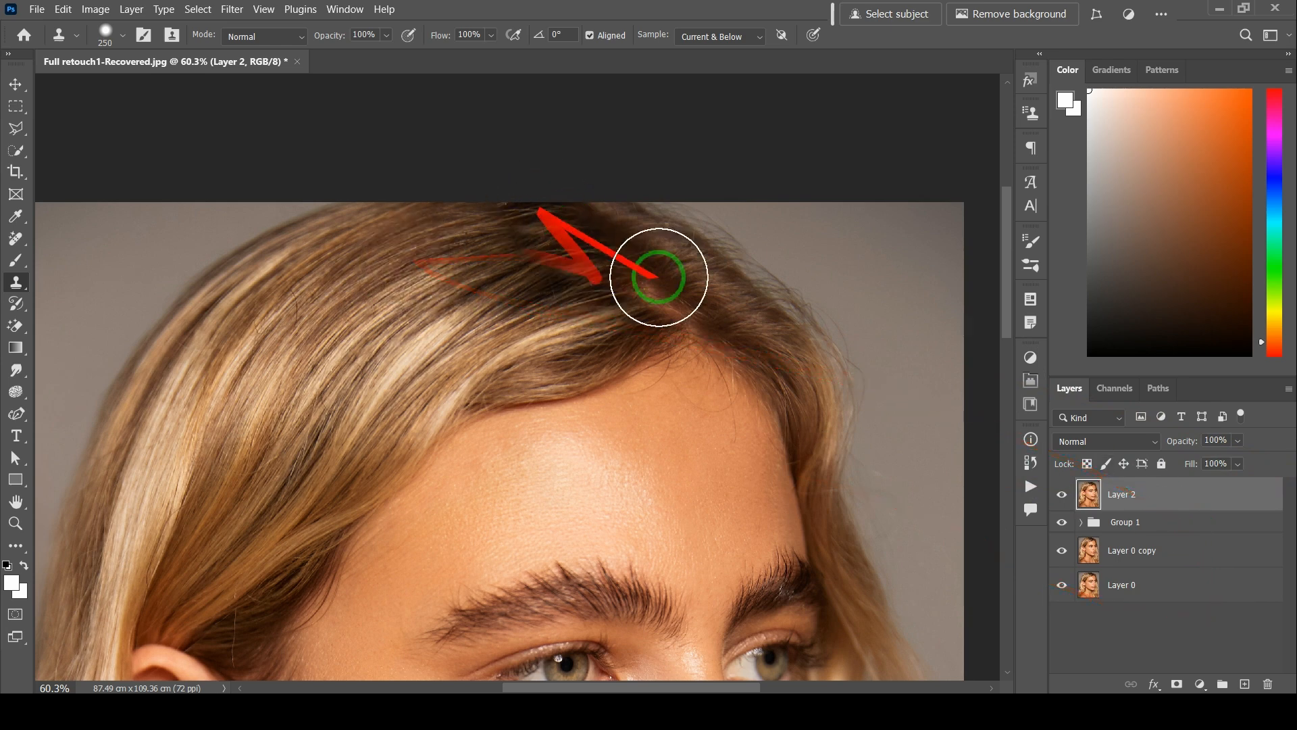
Step: Mask Layer 2 and paint black over the cloned hair beside the parting with the Brush Tool at size 200 and 100% flow
{"action": "left_click", "coordinate": [1178, 685]}
{"action": "left_click", "coordinate": [1177, 684]}
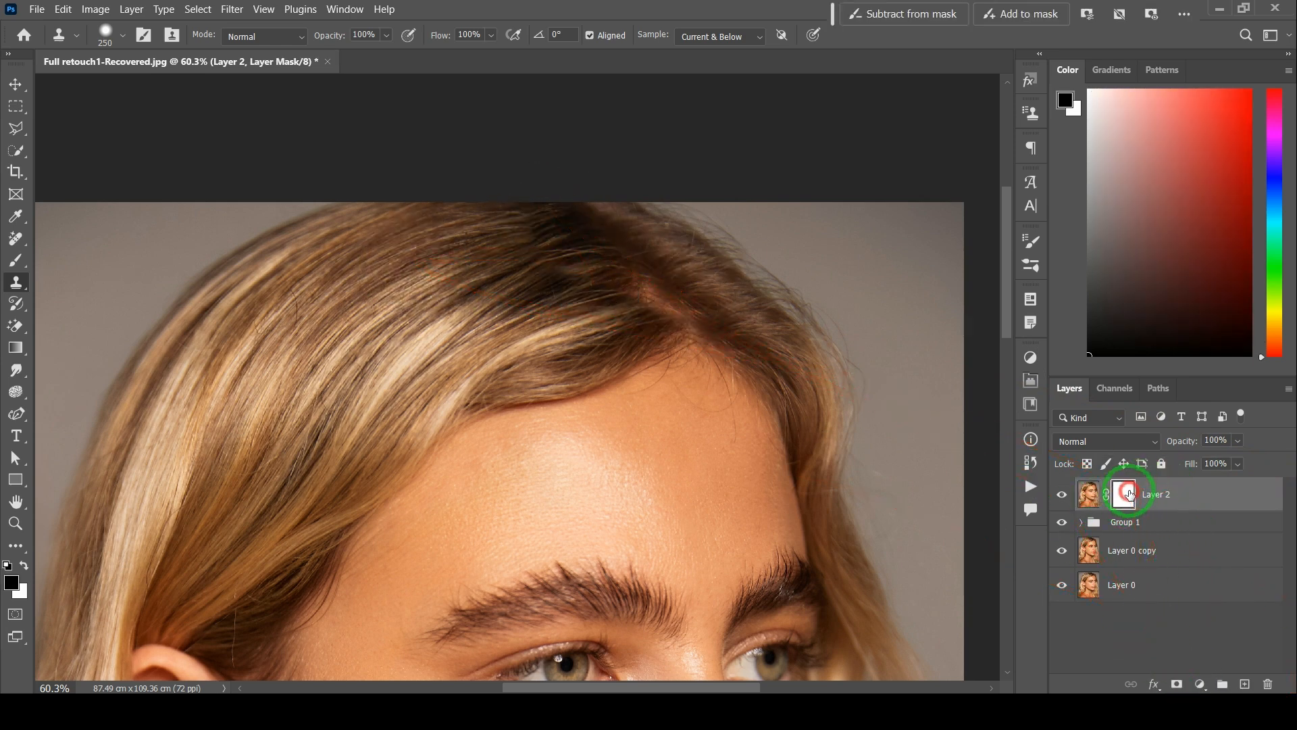
{"action": "left_click", "coordinate": [16, 260]}
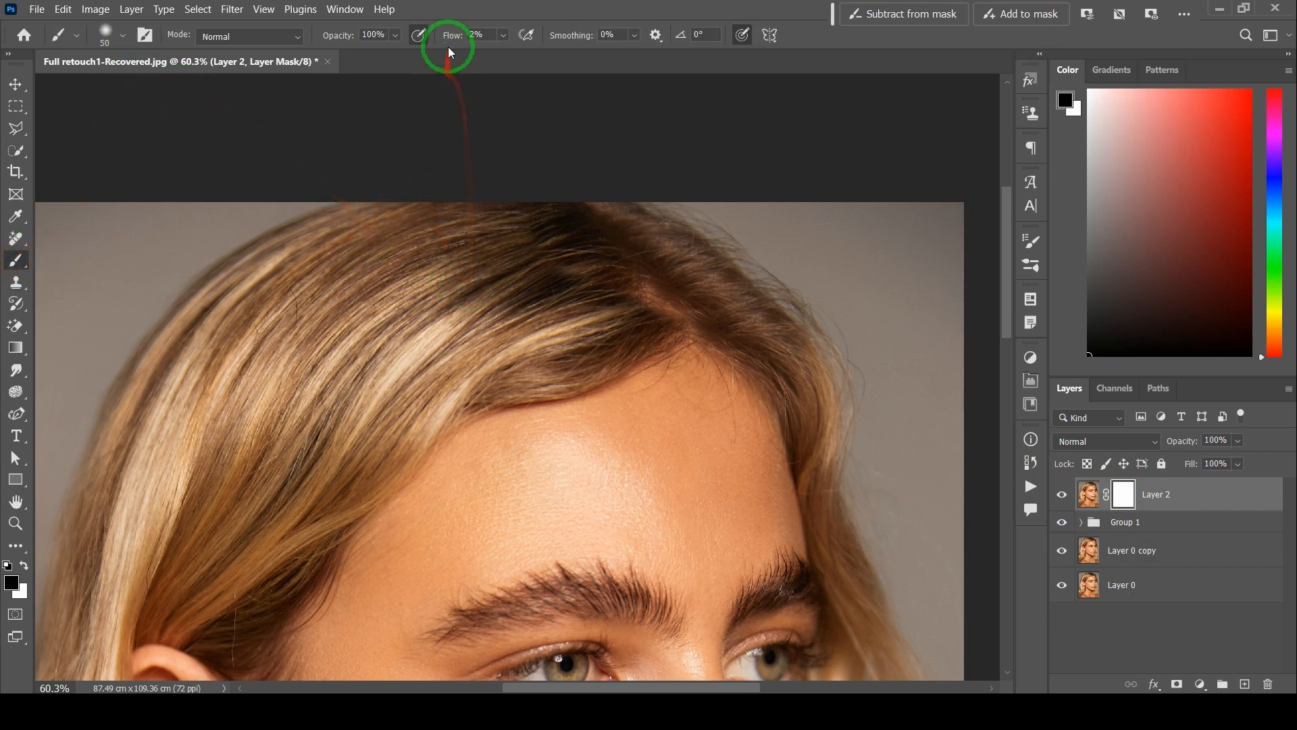
{"action": "left_click_drag", "start_coordinate": [452, 36], "coordinate": [1212, 135]}
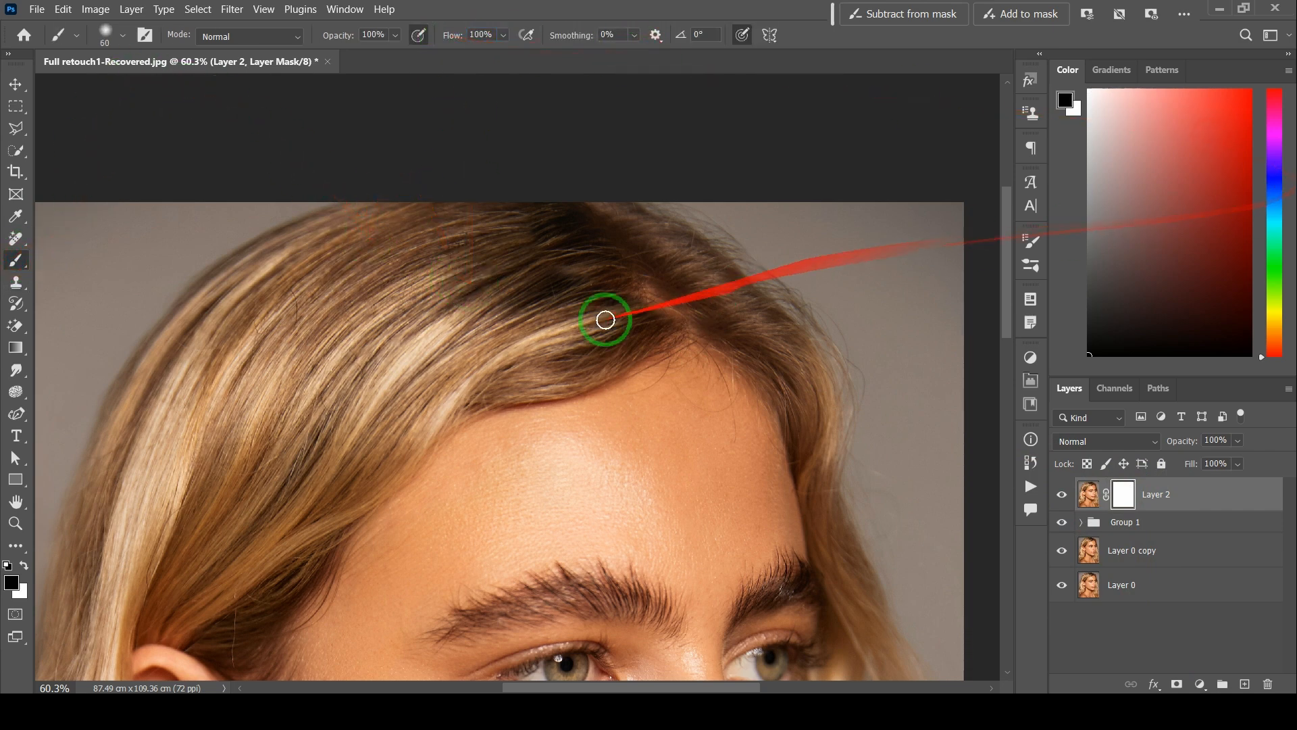
{"action": "key", "text": "bracketright"}
{"action": "key", "text": "bracketright"}
{"action": "key", "text": "bracketright"}
{"action": "key", "text": "bracketright"}
{"action": "key", "text": "bracketright"}
{"action": "key", "text": "bracketright"}
{"action": "key", "text": "bracketright"}
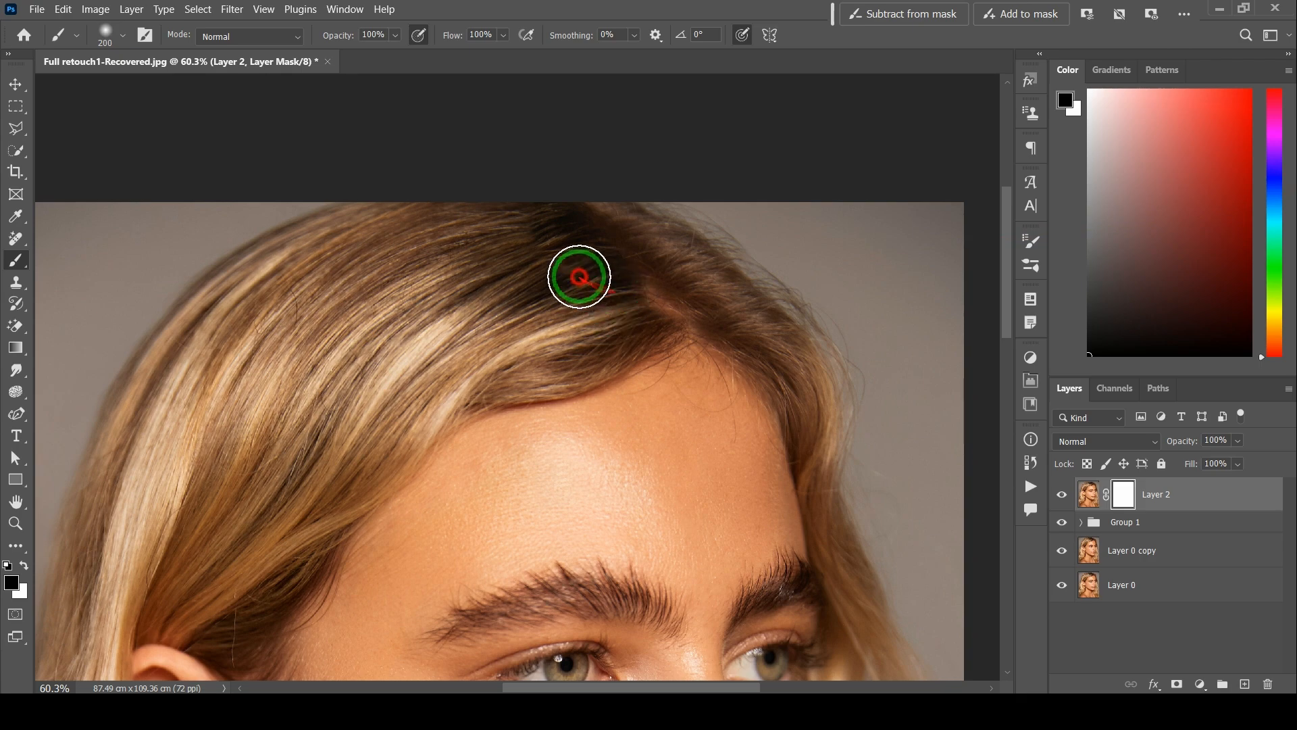
{"action": "mouse_move", "coordinate": [628, 308]}
{"action": "left_mouse_down"}
{"action": "mouse_move", "coordinate": [531, 227]}
{"action": "mouse_move", "coordinate": [457, 230]}
{"action": "mouse_move", "coordinate": [549, 267]}
{"action": "mouse_move", "coordinate": [464, 229]}
{"action": "left_mouse_up"}
Step: Compare the whole portrait with and without Layer 2
{"action": "scroll", "coordinate": [555, 288], "scroll_direction": "down", "scroll_amount": 3}
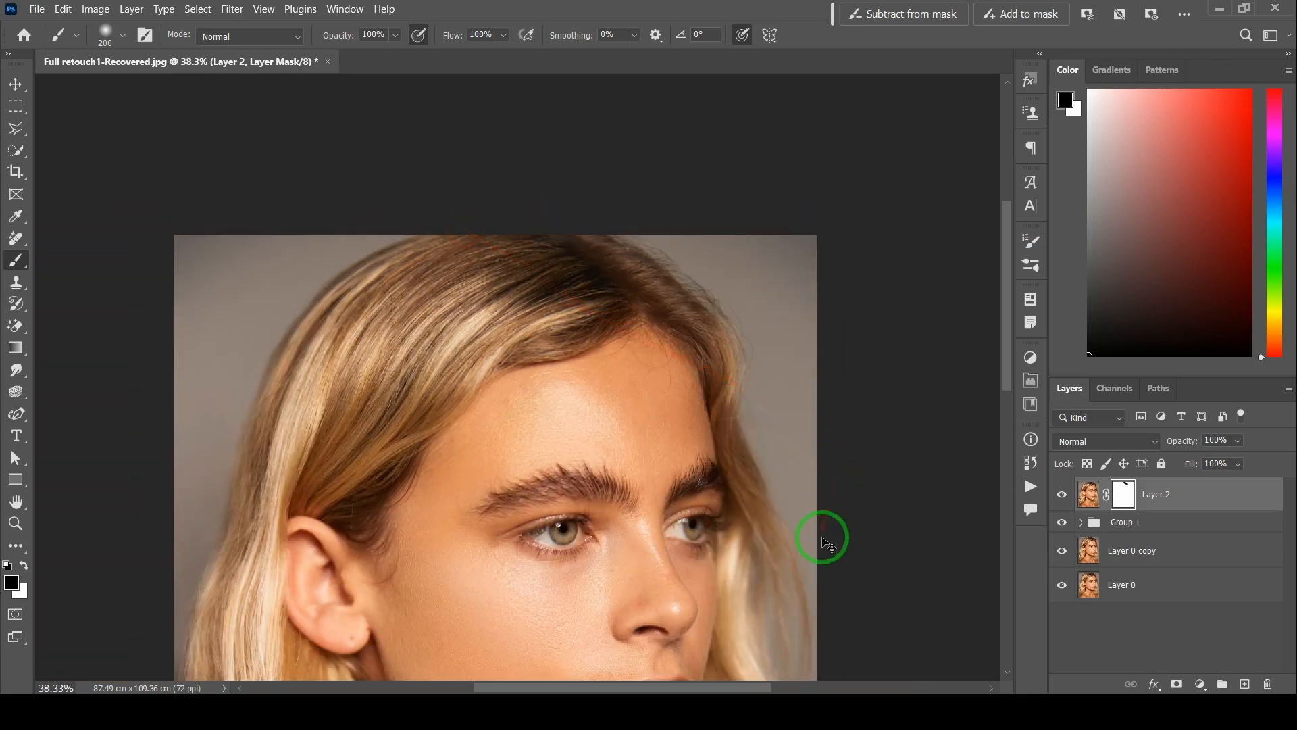
{"action": "key", "text": "ctrl+0"}
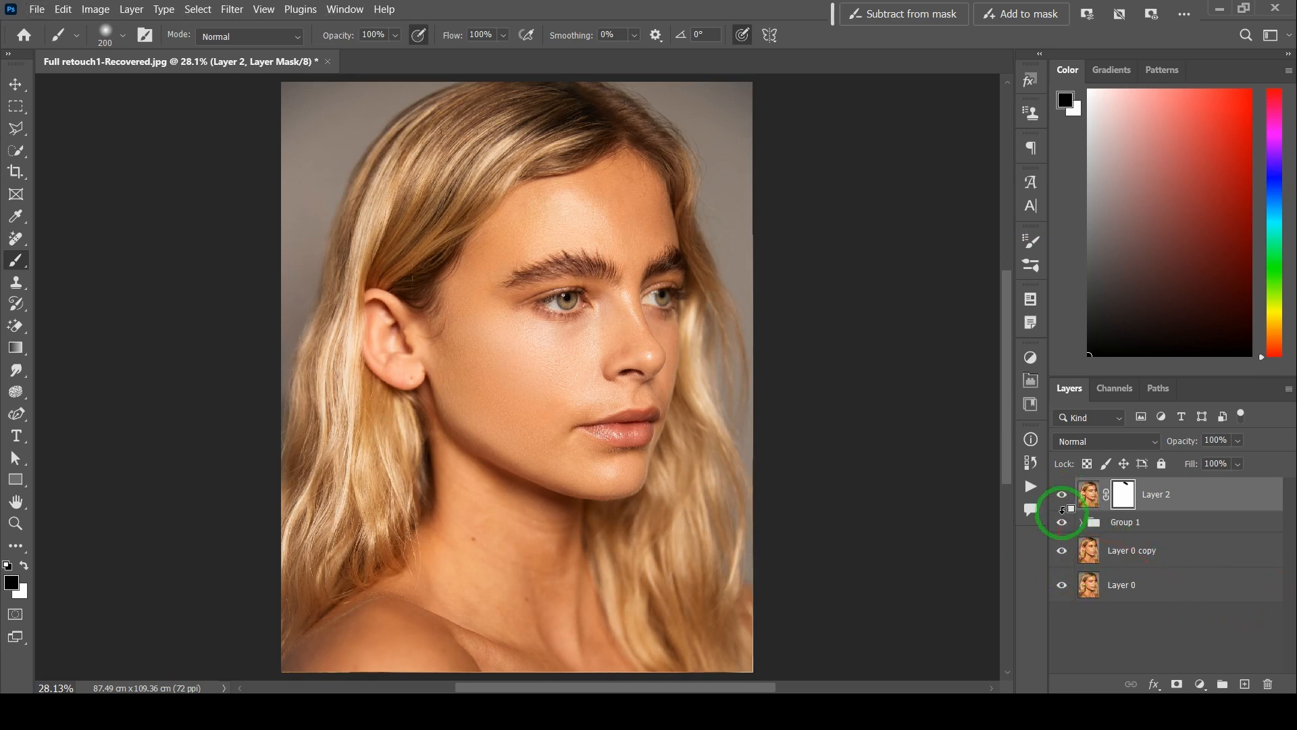
{"action": "left_click", "coordinate": [1062, 494]}
{"action": "left_click", "coordinate": [1062, 494]}
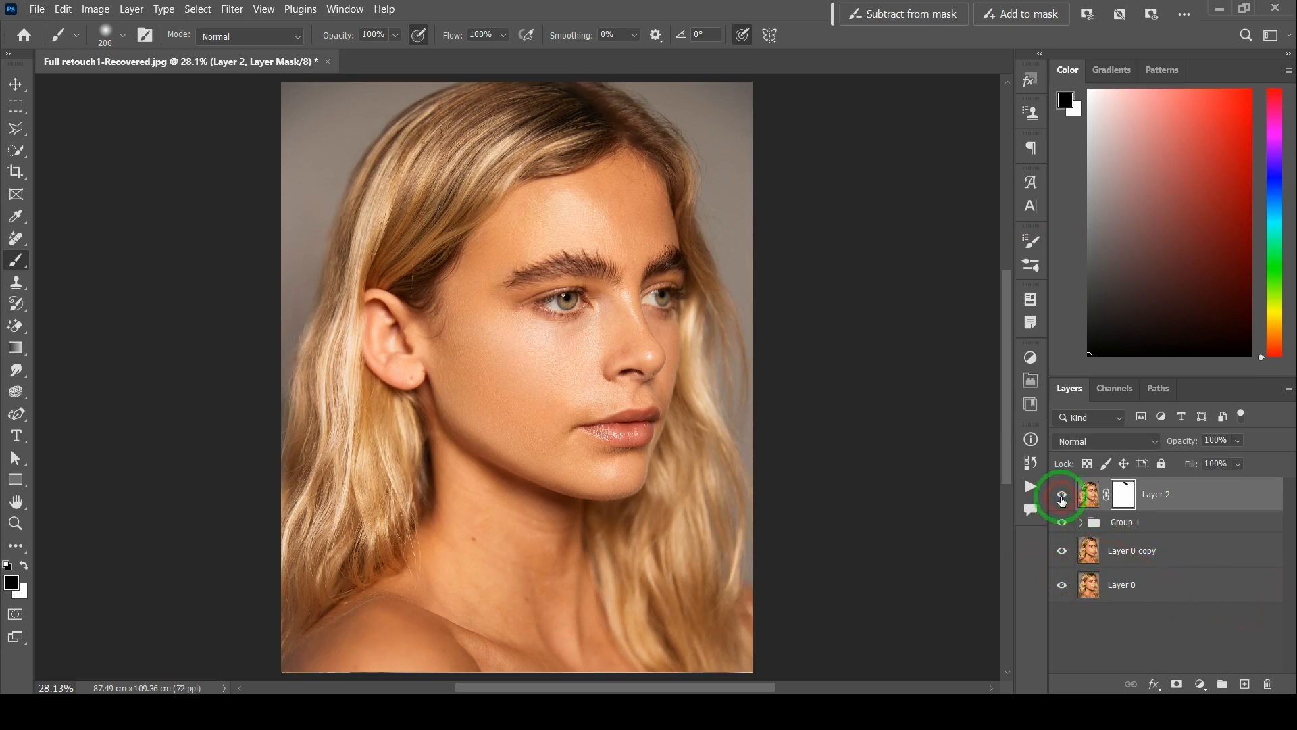
{"action": "left_click", "coordinate": [1062, 494]}
{"action": "left_click", "coordinate": [1062, 494]}
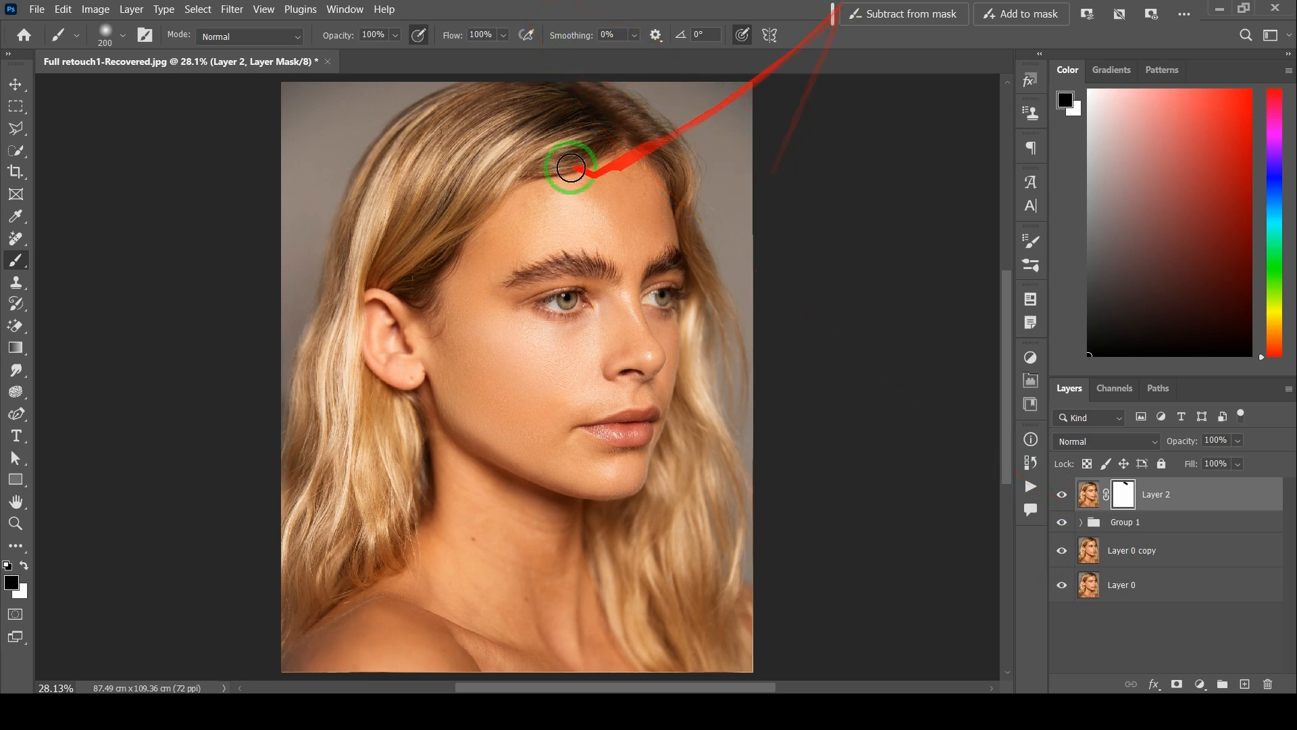
Step: Add a new layer above Layer 2 and set its blending mode to Soft Light
{"action": "scroll", "coordinate": [503, 171], "scroll_direction": "up", "scroll_amount": 1}
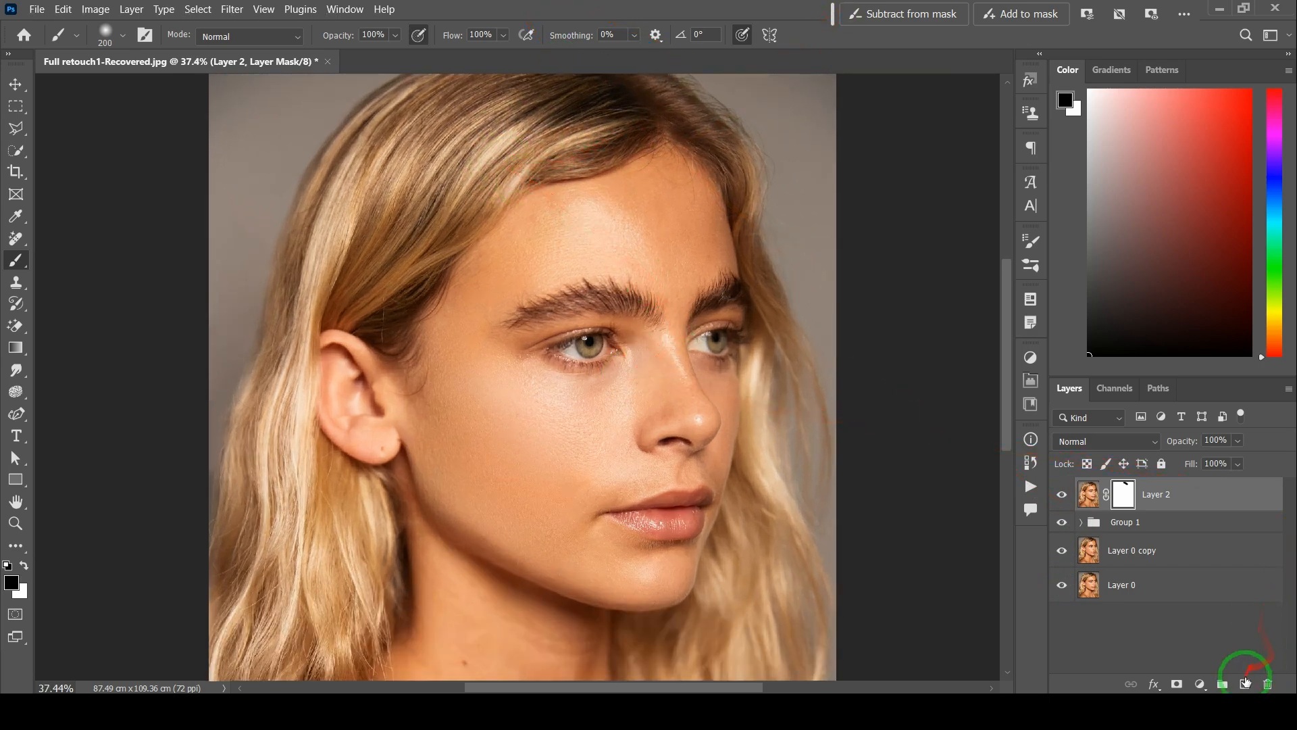
{"action": "left_click", "coordinate": [1248, 681]}
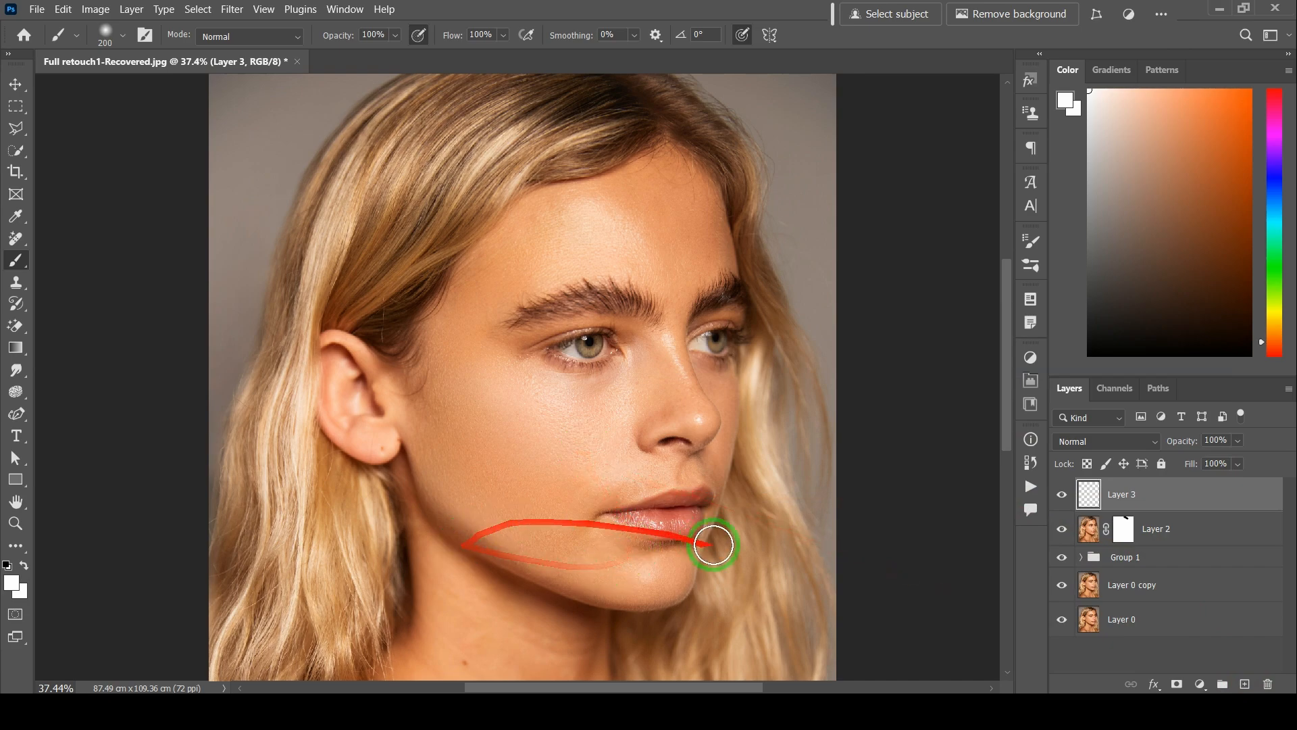
{"action": "scroll", "coordinate": [595, 508], "scroll_direction": "up", "scroll_amount": 5}
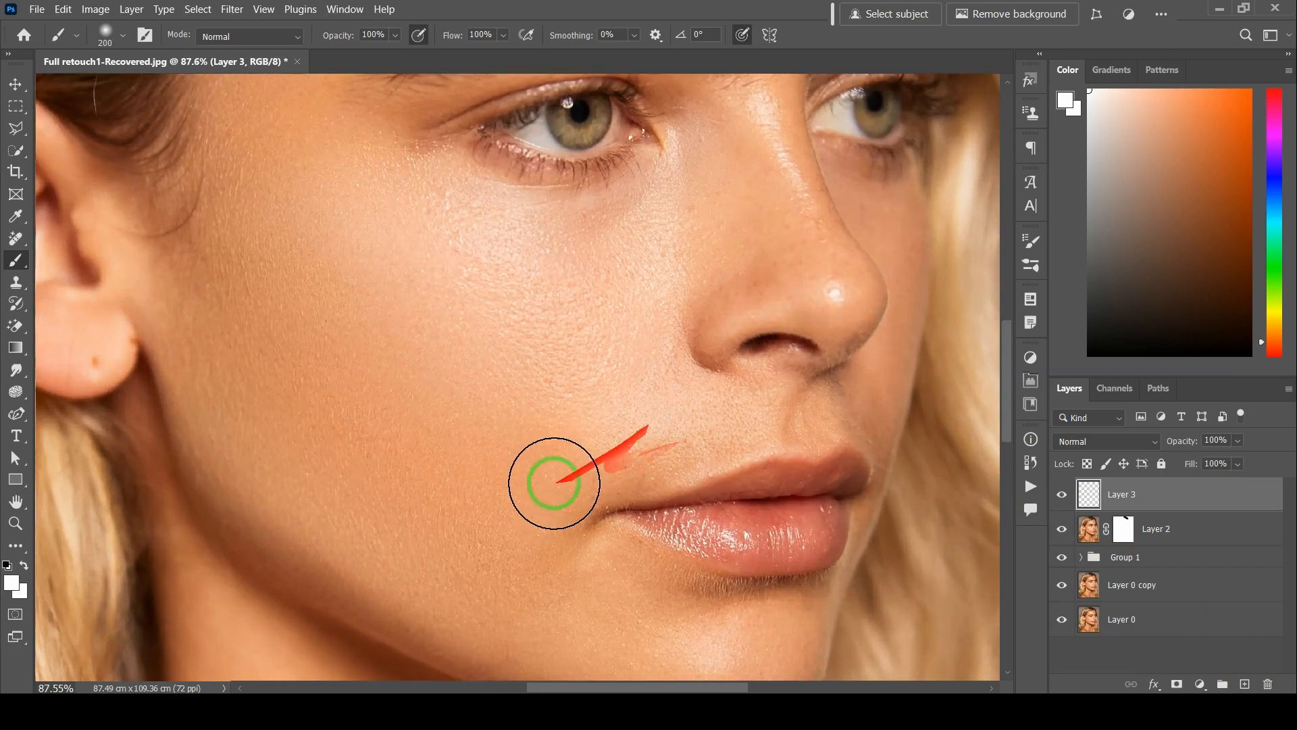
{"action": "left_click", "coordinate": [1121, 442]}
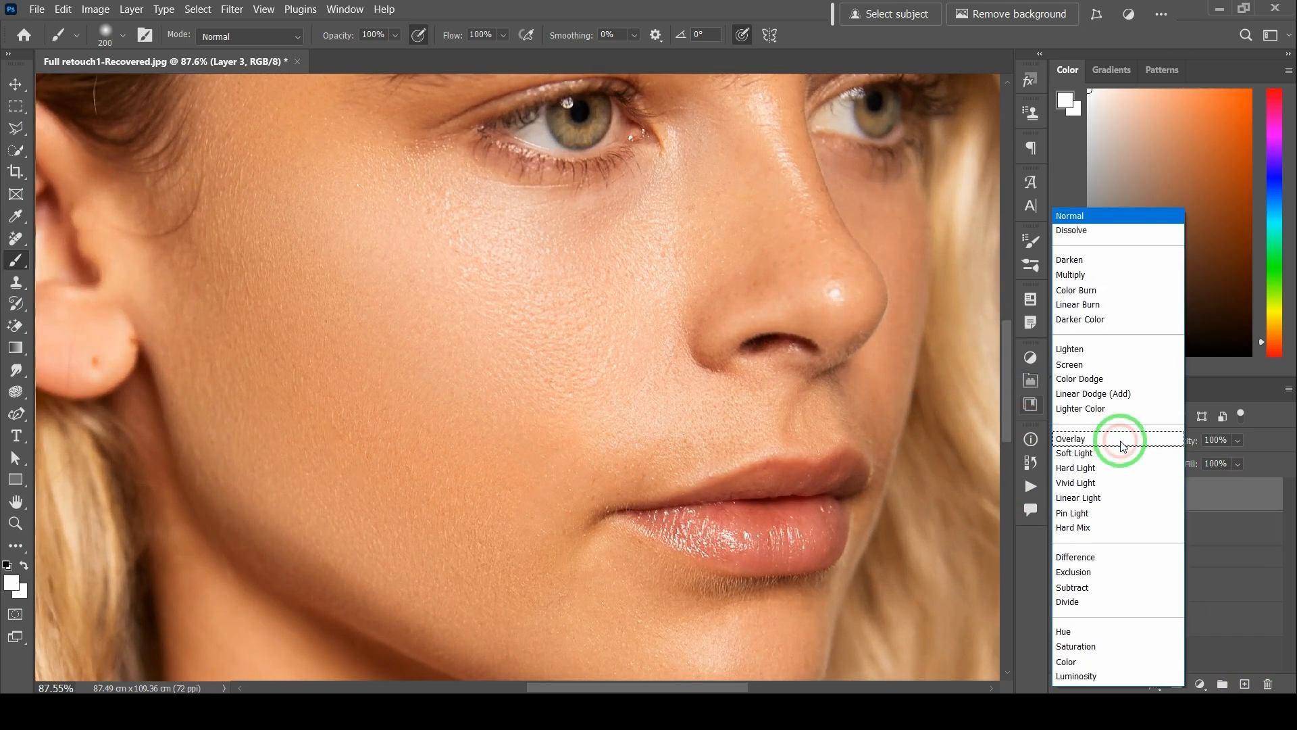
{"action": "left_click", "coordinate": [1088, 453]}
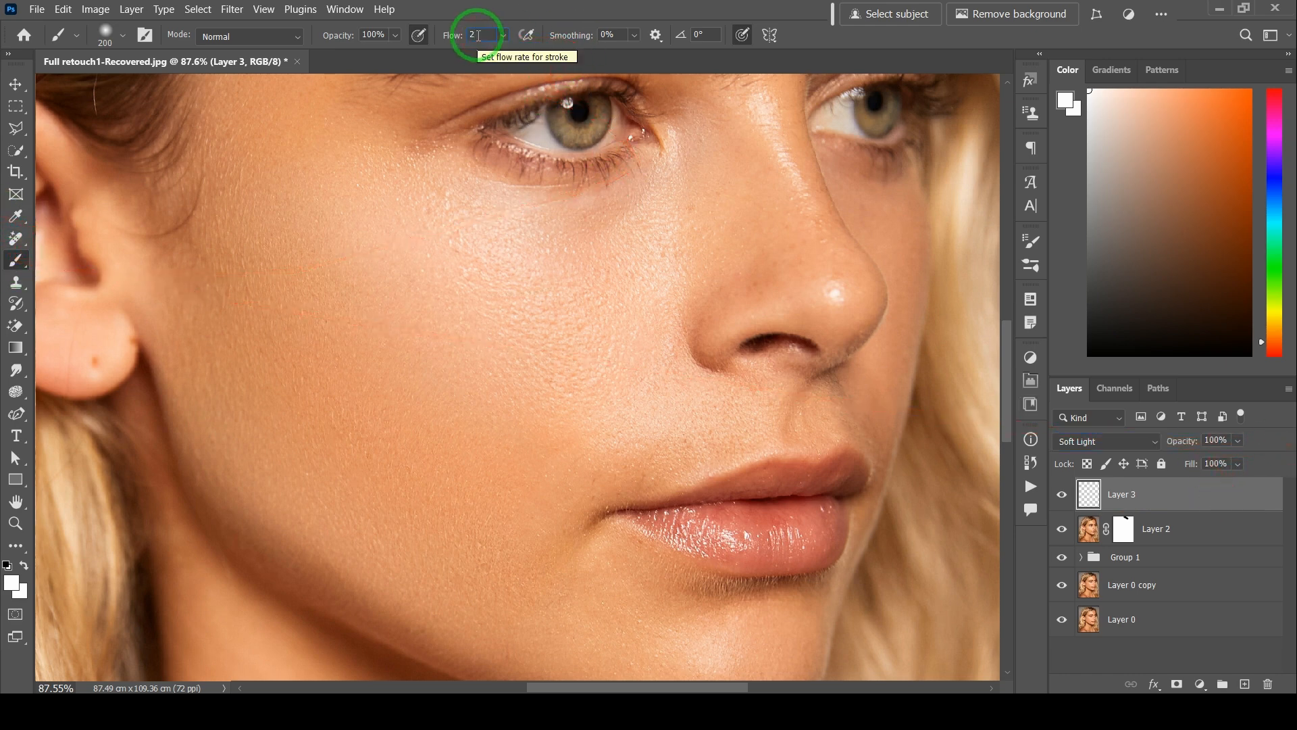
Step: Brighten the shadowed skin above the upper lip and around the mouth corner with a white brush at size 100 and 2% flow
{"action": "key", "text": "Return"}
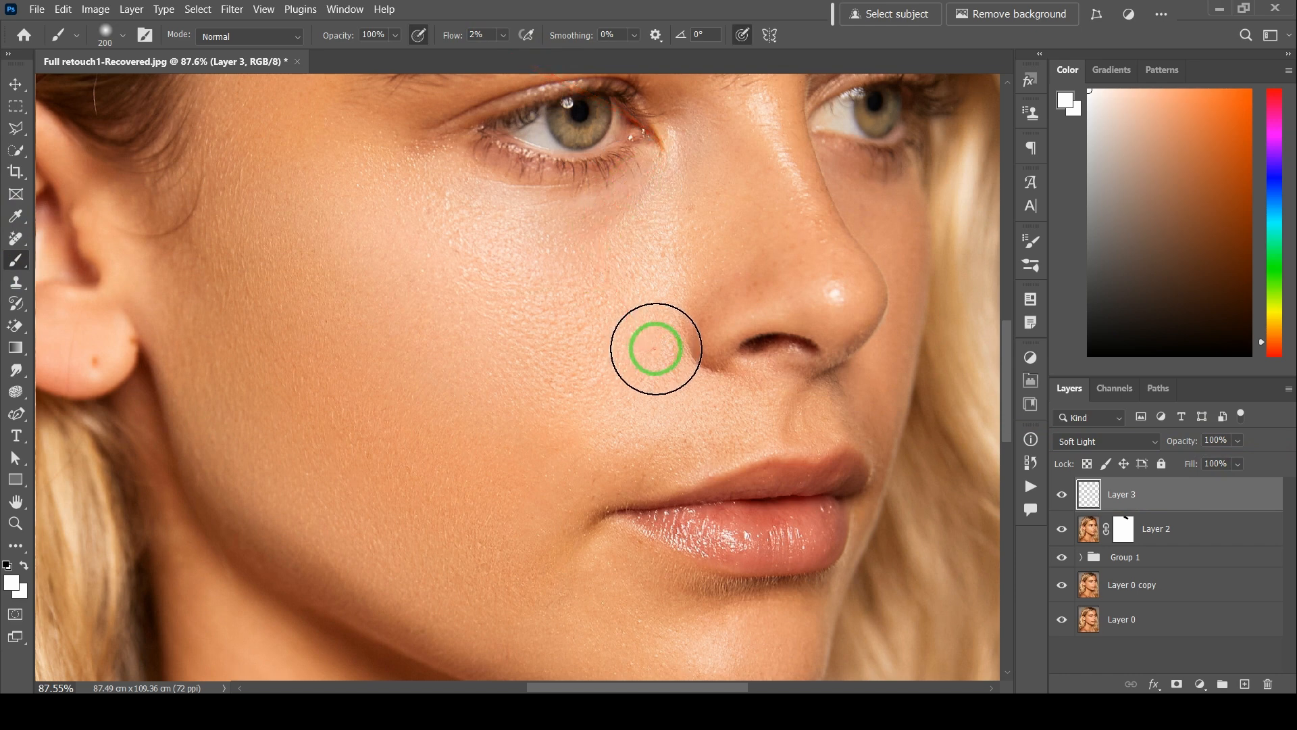
{"action": "key", "text": "bracketleft"}
{"action": "key", "text": "bracketleft"}
{"action": "key", "text": "bracketleft"}
{"action": "key", "text": "bracketleft"}
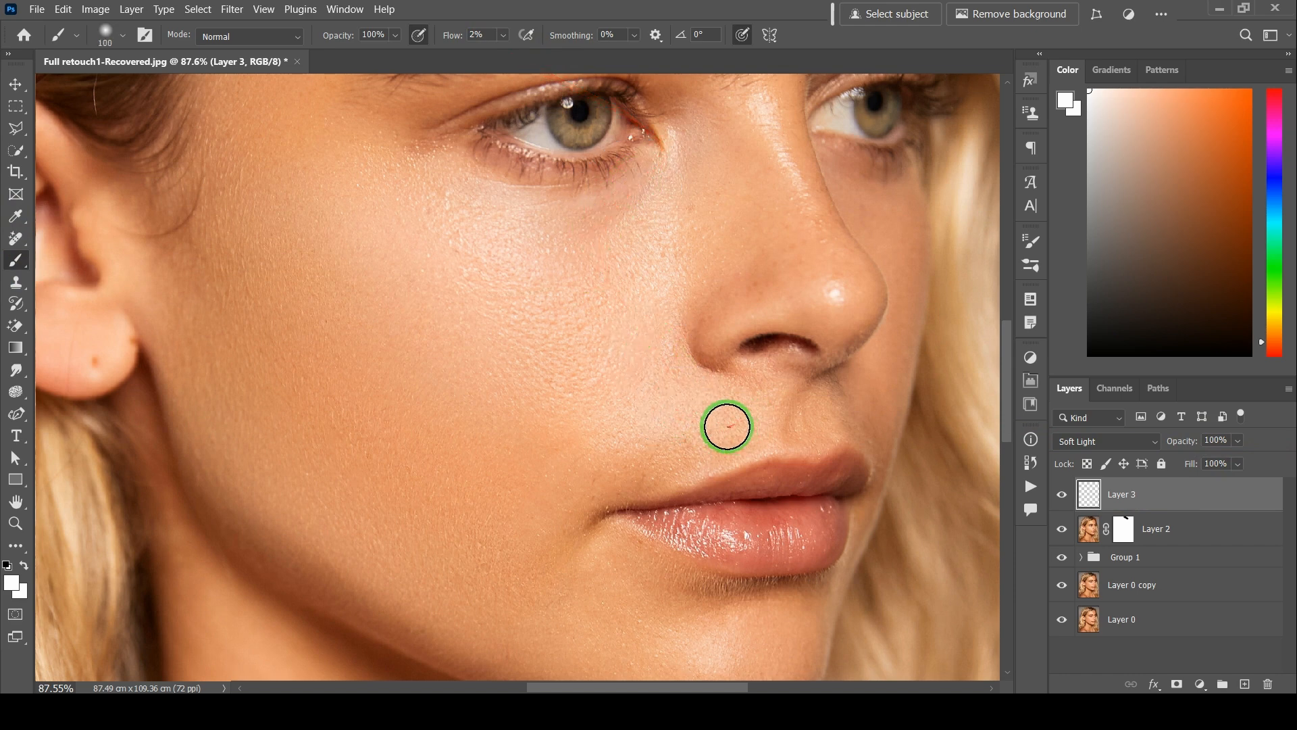
{"action": "mouse_move", "coordinate": [742, 423]}
{"action": "left_mouse_down"}
{"action": "mouse_move", "coordinate": [603, 459]}
{"action": "mouse_move", "coordinate": [721, 438]}
{"action": "mouse_move", "coordinate": [614, 471]}
{"action": "mouse_move", "coordinate": [720, 426]}
{"action": "mouse_move", "coordinate": [674, 433]}
{"action": "left_mouse_up"}
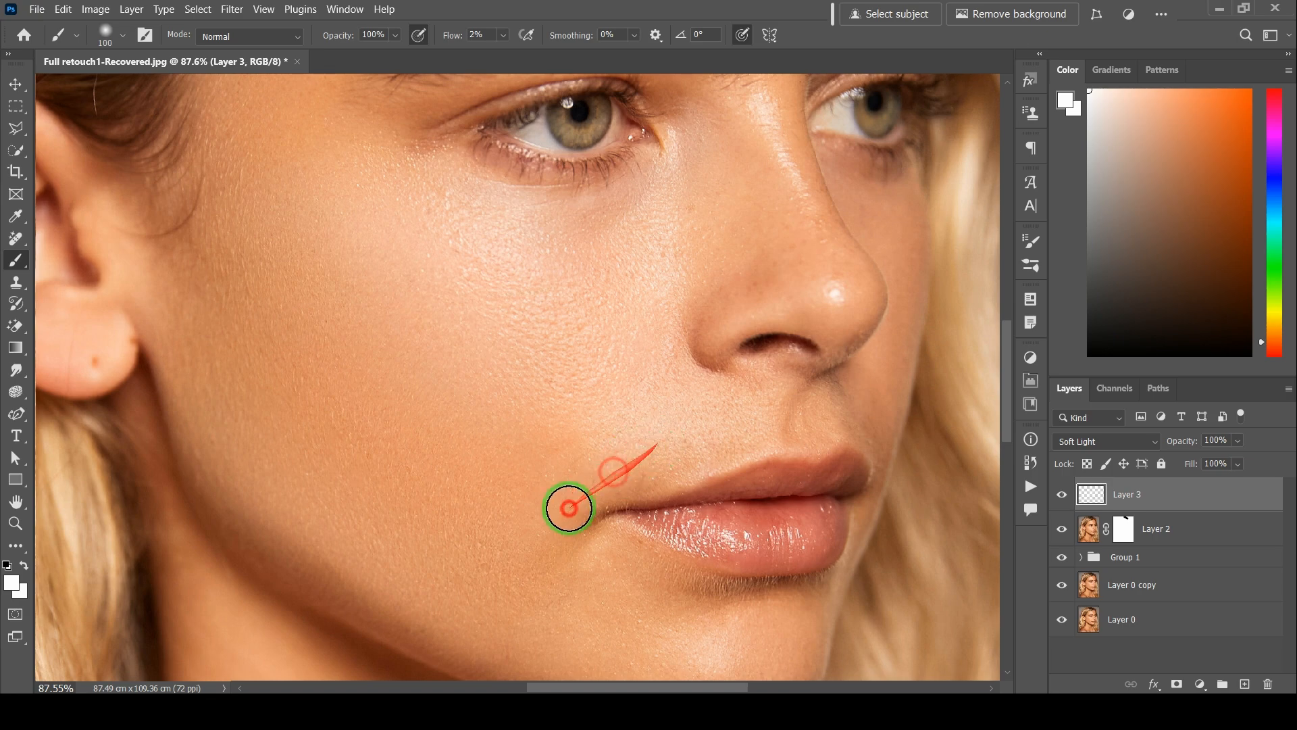
{"action": "left_click_drag", "start_coordinate": [813, 410], "coordinate": [846, 411]}
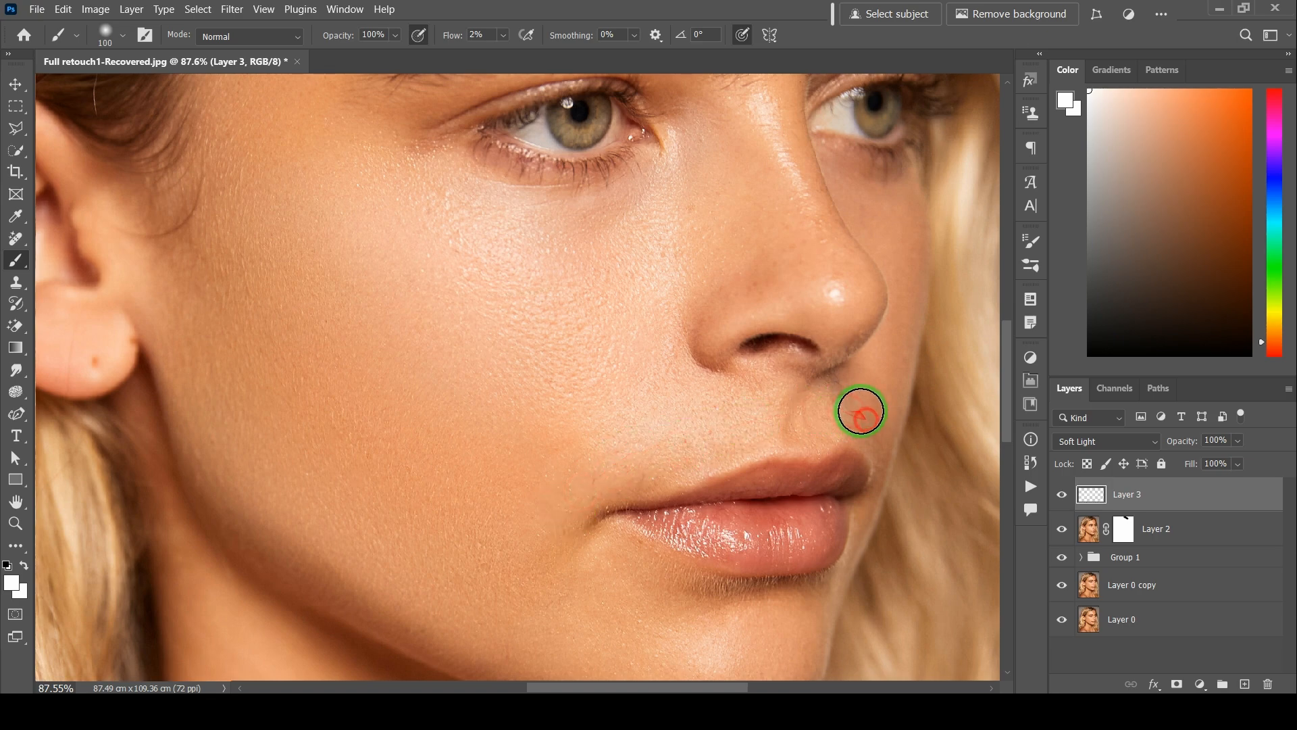
{"action": "scroll", "coordinate": [696, 441], "scroll_direction": "down", "scroll_amount": 3}
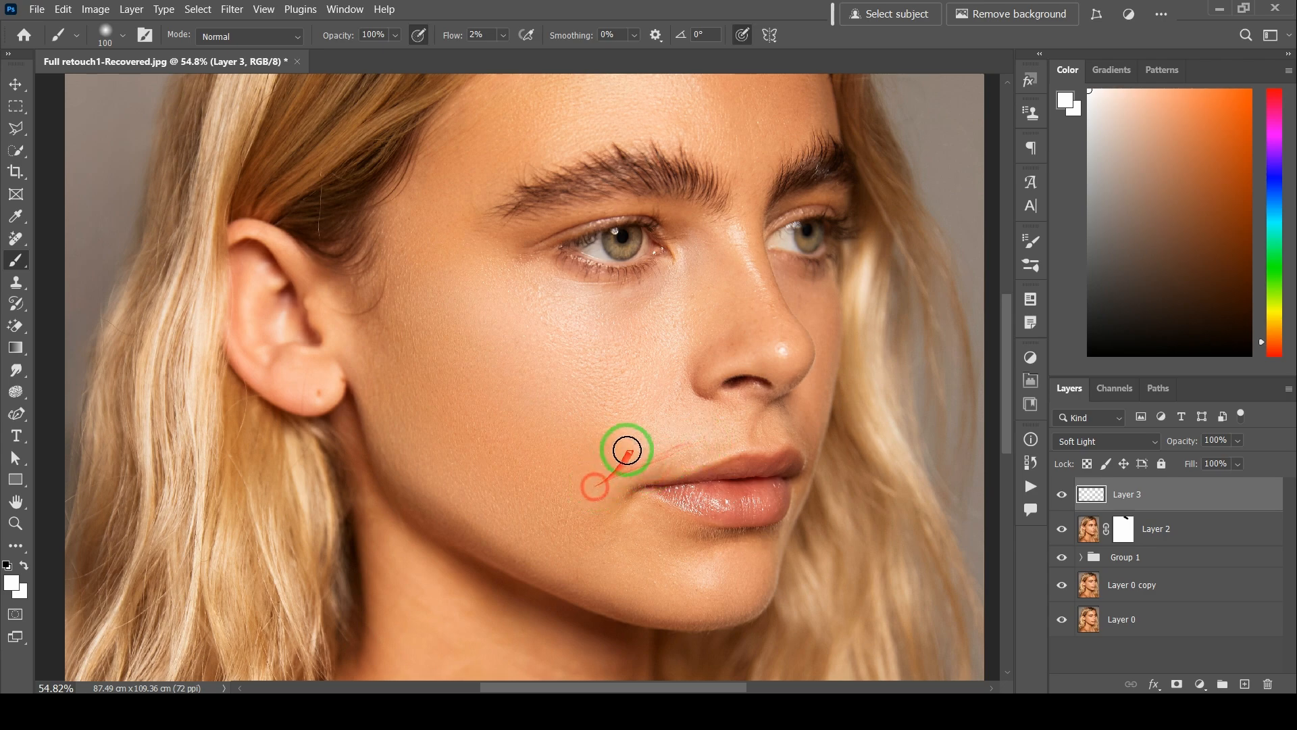
{"action": "scroll", "coordinate": [642, 542], "scroll_direction": "up", "scroll_amount": 6}
{"action": "left_click_drag", "start_coordinate": [596, 436], "coordinate": [606, 457]}
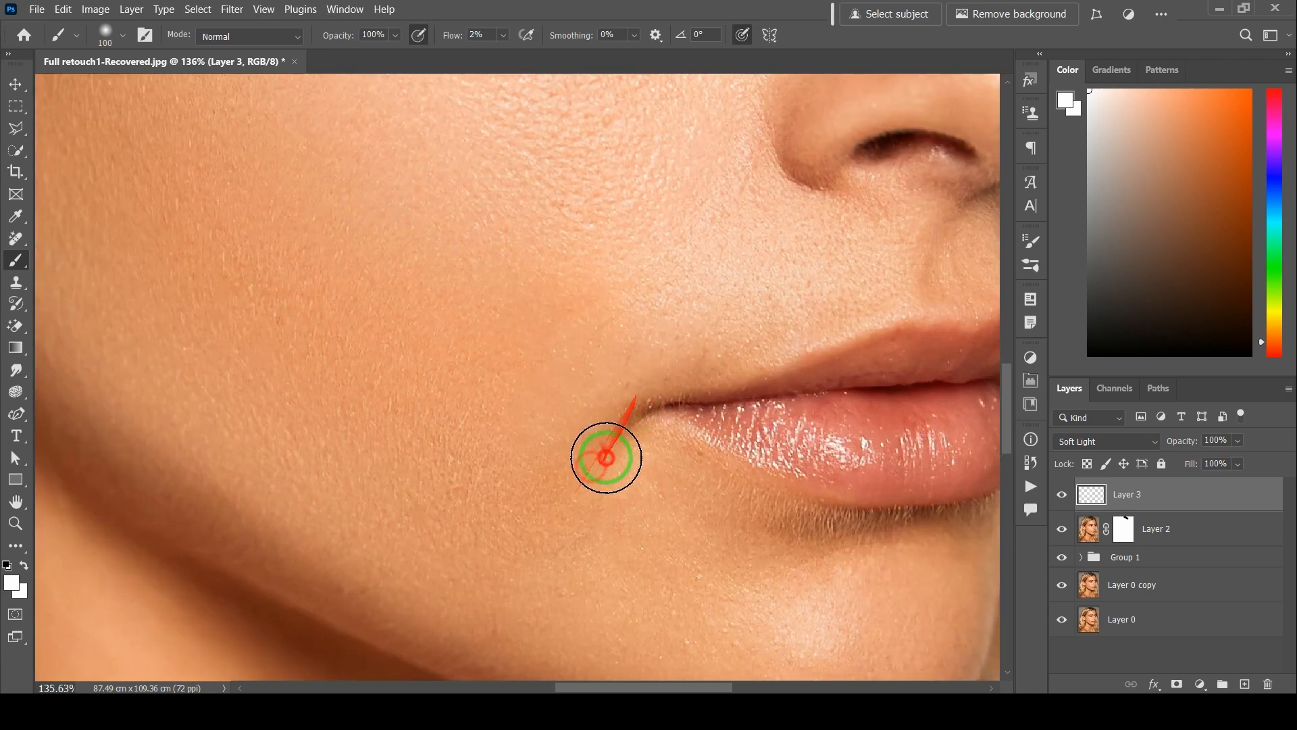
Step: Lighten the darker skin under both eyes on the Soft Light layer with the white brush at size 100
{"action": "scroll", "coordinate": [665, 486], "scroll_direction": "down", "scroll_amount": 3}
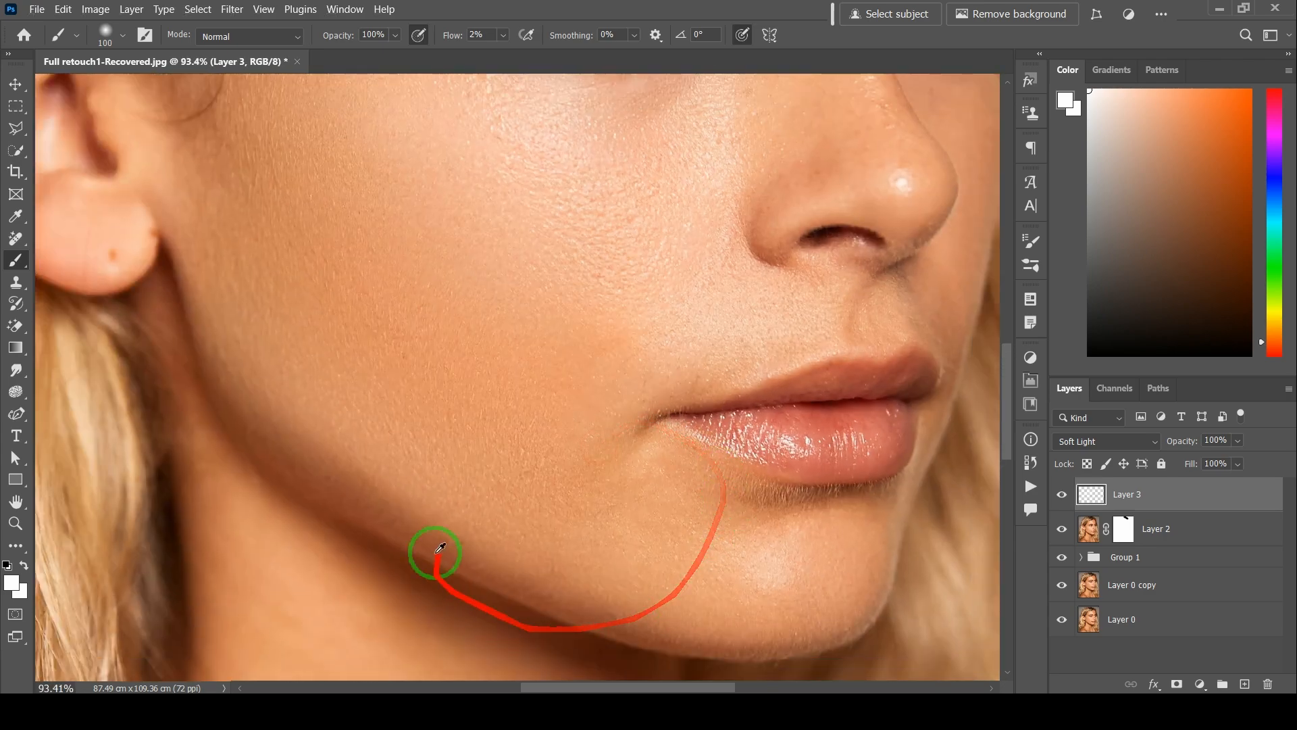
{"action": "left_click_drag", "start_coordinate": [418, 345], "coordinate": [275, 685]}
{"action": "scroll", "coordinate": [406, 471], "scroll_direction": "up", "scroll_amount": 3}
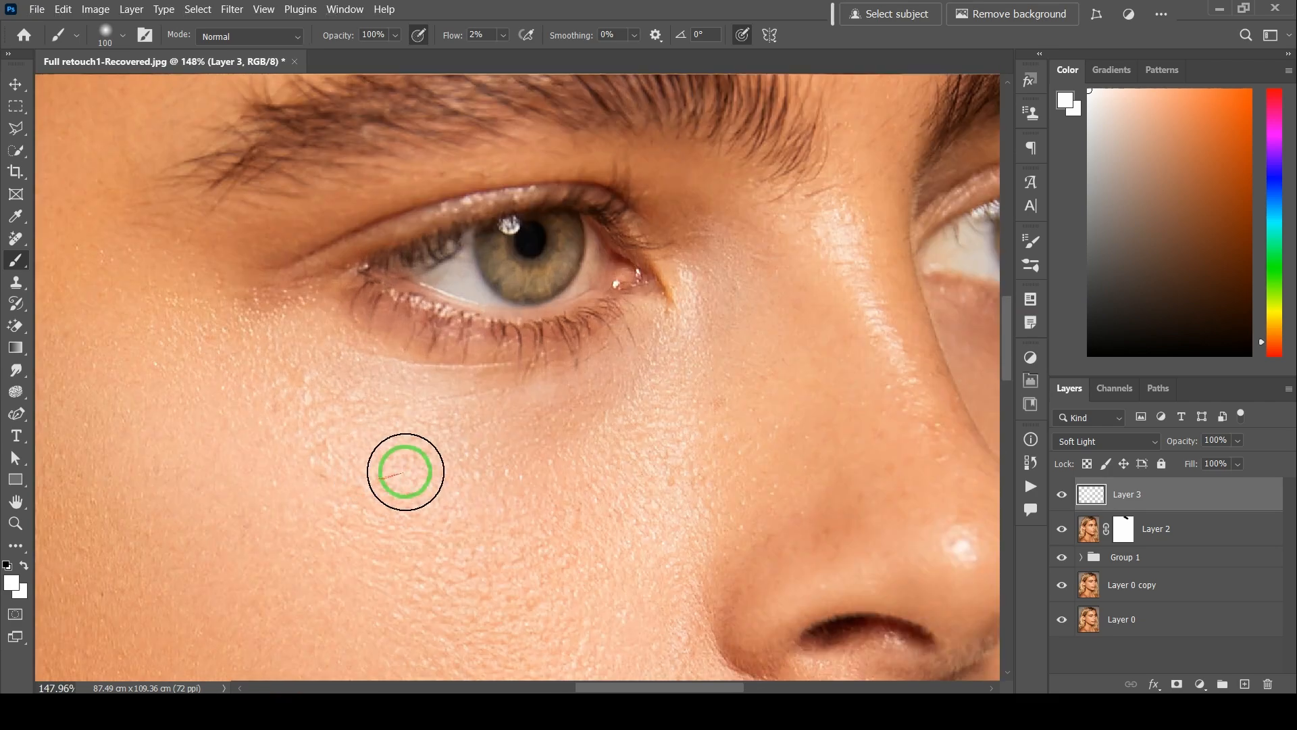
{"action": "mouse_move", "coordinate": [367, 326]}
{"action": "left_mouse_down"}
{"action": "mouse_move", "coordinate": [342, 333]}
{"action": "mouse_move", "coordinate": [449, 365]}
{"action": "mouse_move", "coordinate": [600, 350]}
{"action": "mouse_move", "coordinate": [630, 331]}
{"action": "mouse_move", "coordinate": [345, 371]}
{"action": "left_mouse_up"}
{"action": "mouse_move", "coordinate": [854, 414]}
{"action": "left_mouse_down"}
{"action": "mouse_move", "coordinate": [449, 464]}
{"action": "mouse_move", "coordinate": [301, 501]}
{"action": "left_mouse_up"}
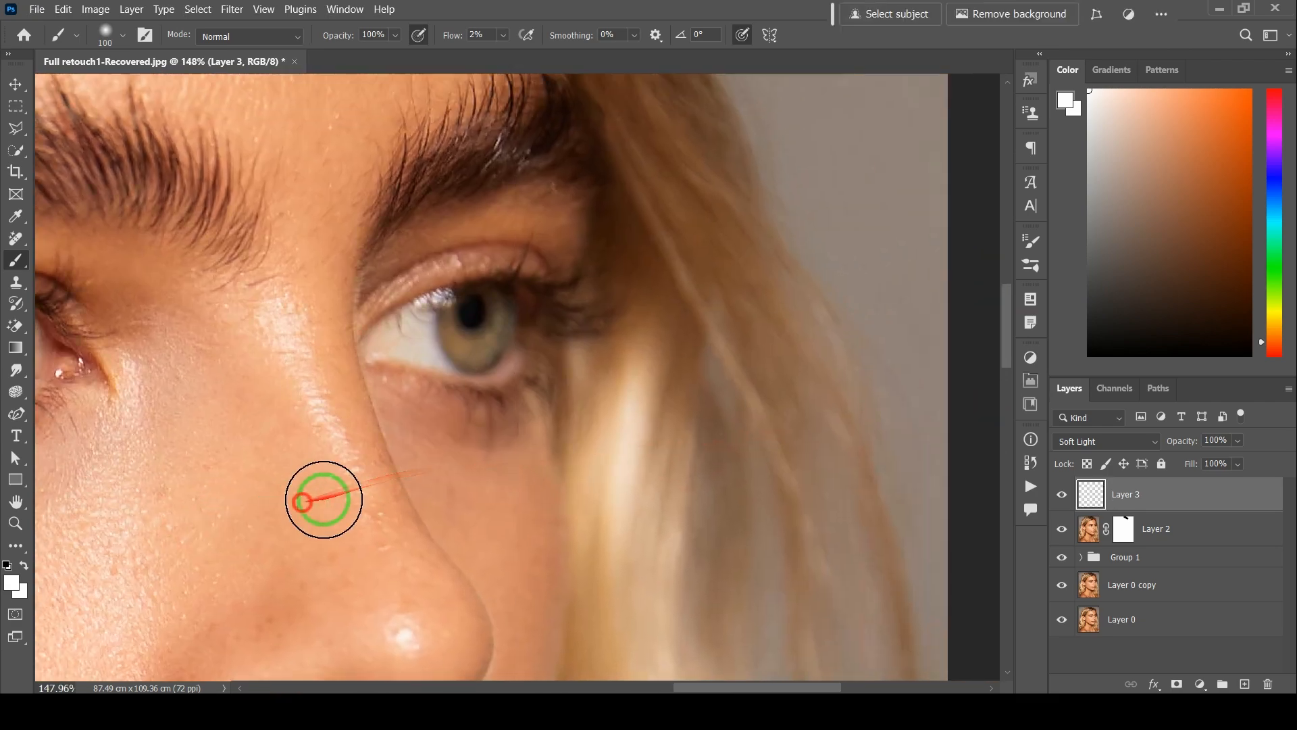
{"action": "scroll", "coordinate": [455, 462], "scroll_direction": "up", "scroll_amount": 3}
{"action": "scroll", "coordinate": [453, 462], "scroll_direction": "up", "scroll_amount": 4}
{"action": "mouse_move", "coordinate": [409, 424]}
{"action": "left_mouse_down"}
{"action": "mouse_move", "coordinate": [513, 422]}
{"action": "mouse_move", "coordinate": [449, 422]}
{"action": "mouse_move", "coordinate": [503, 421]}
{"action": "left_mouse_up"}
{"action": "scroll", "coordinate": [631, 527], "scroll_direction": "down", "scroll_amount": 10}
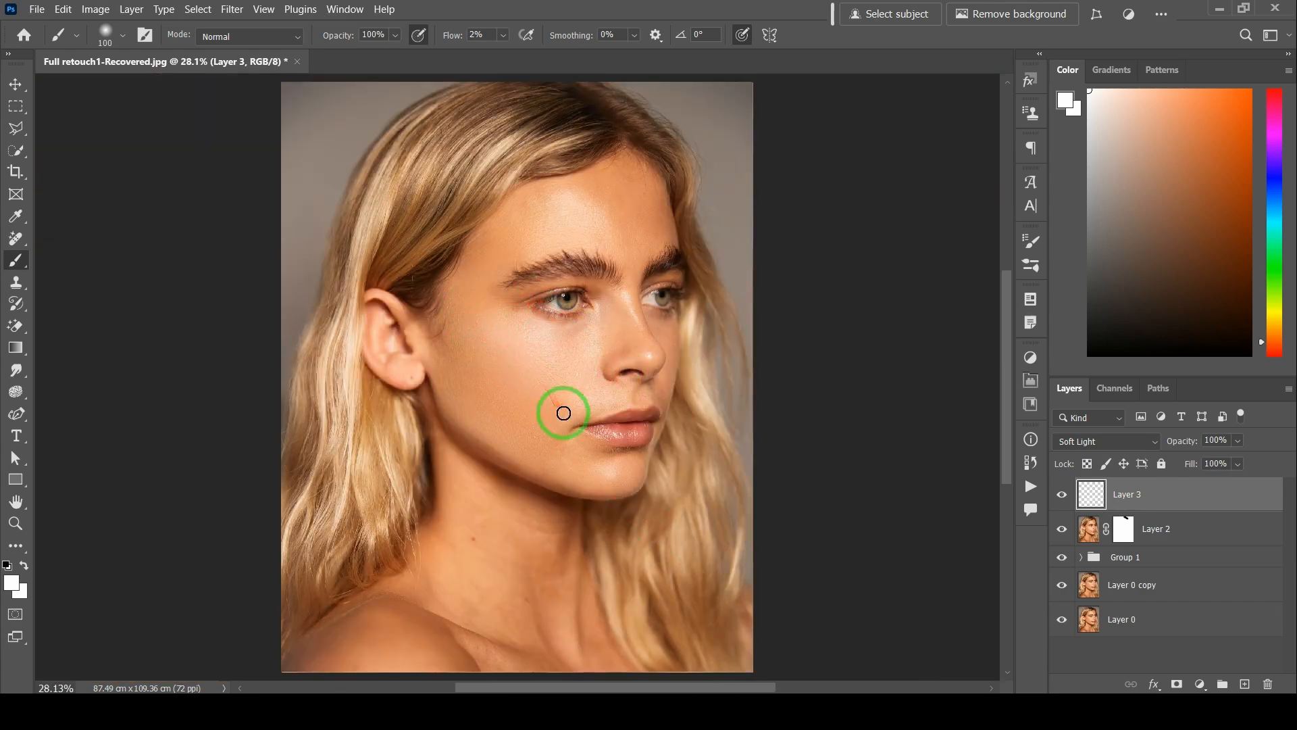
Step: Add another new layer above Layer 3 and set its blending mode to Soft Light
{"action": "scroll", "coordinate": [498, 409], "scroll_direction": "up", "scroll_amount": 2}
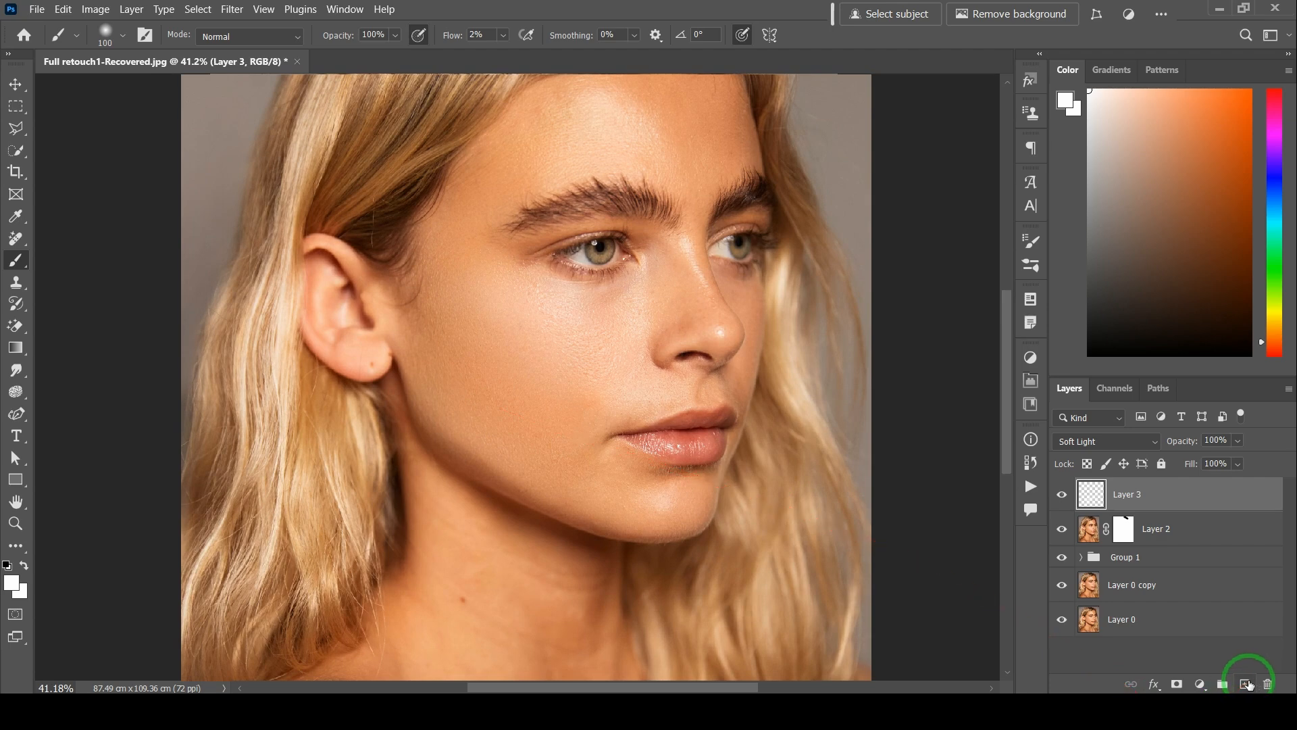
{"action": "left_click", "coordinate": [1243, 684]}
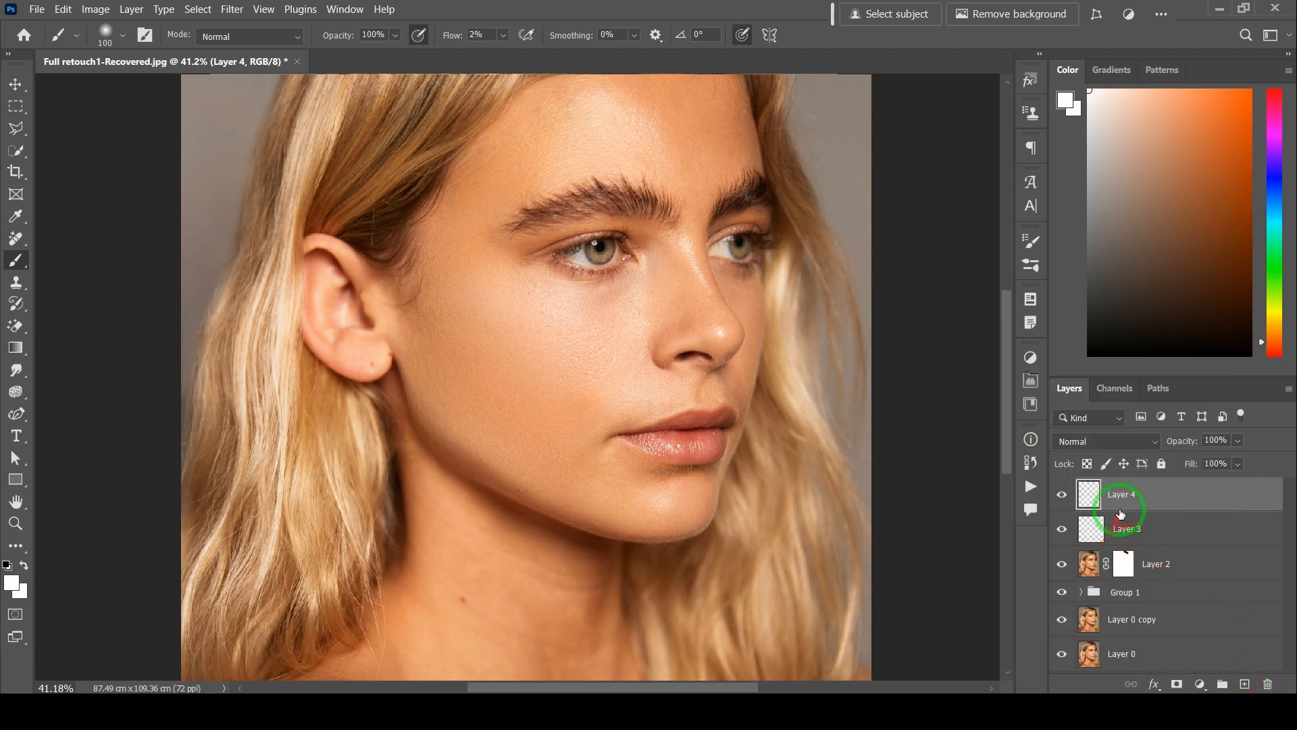
{"action": "left_click", "coordinate": [1099, 446]}
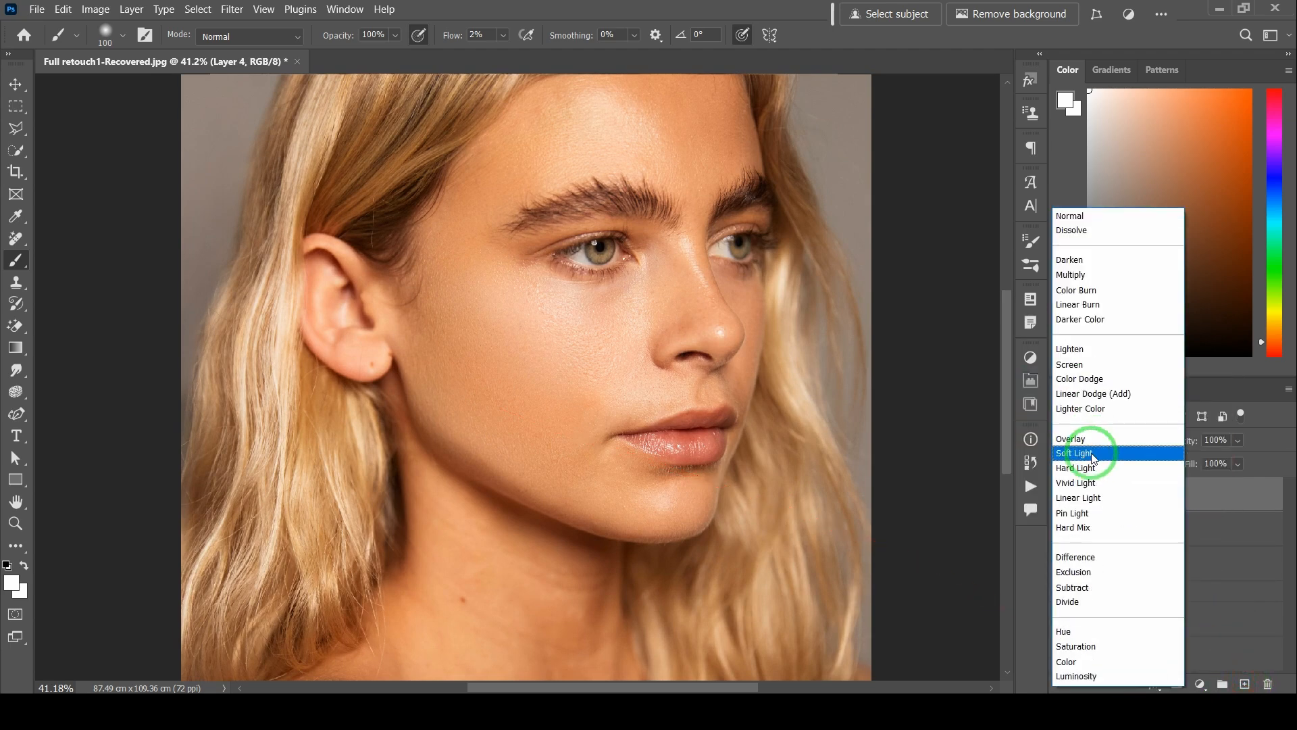
{"action": "left_click", "coordinate": [1083, 455]}
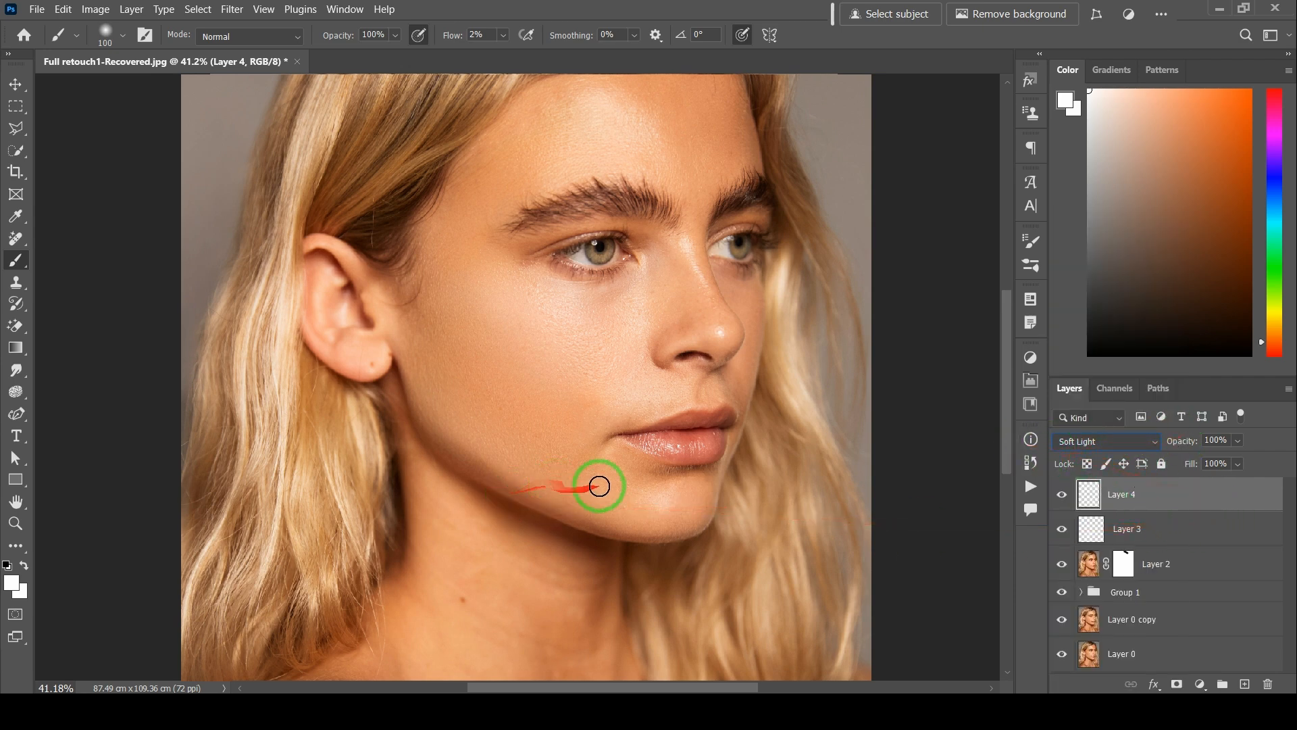
Step: Darken the cheek hollow between the ear and the mouth corner on Layer 4 with a black brush at size 400 and 2% flow
{"action": "left_click", "coordinate": [1108, 326]}
{"action": "left_click_drag", "start_coordinate": [1108, 326], "coordinate": [1030, 467]}
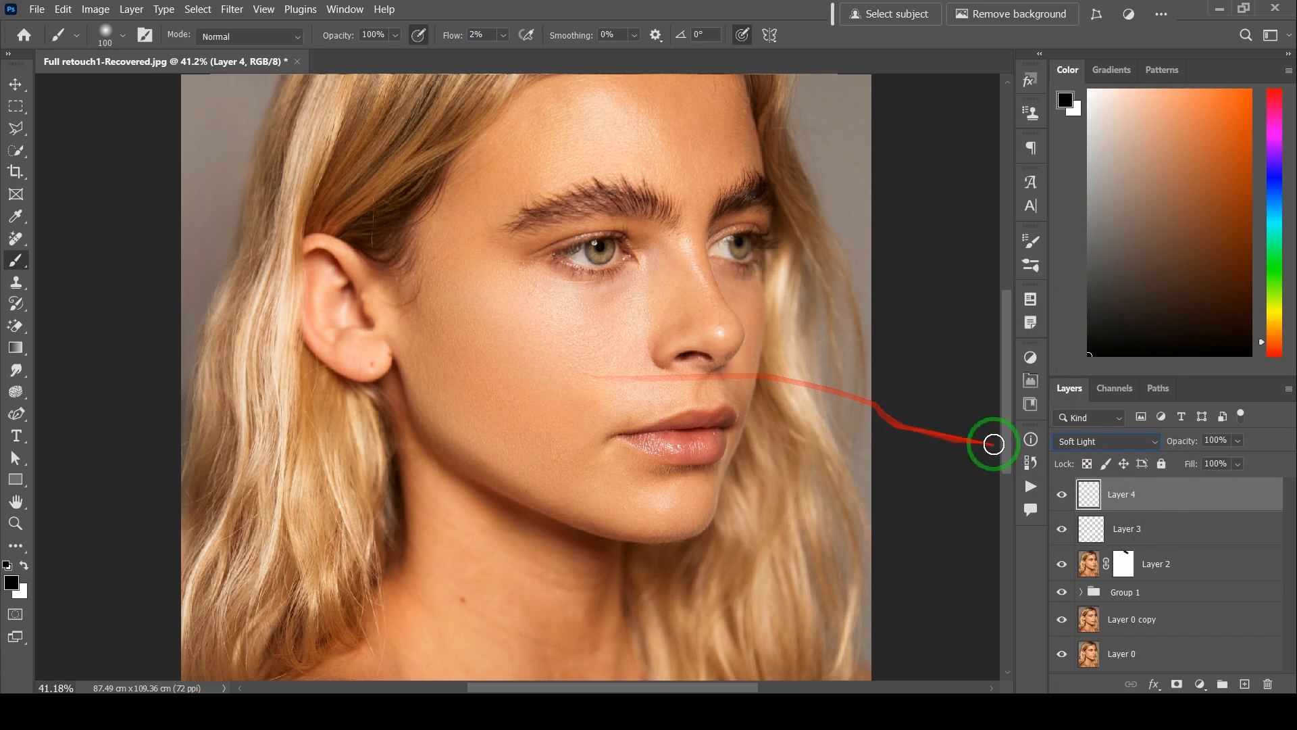
{"action": "left_click", "coordinate": [957, 441]}
{"action": "key", "text": "bracketright"}
{"action": "key", "text": "bracketright"}
{"action": "key", "text": "bracketright"}
{"action": "key", "text": "bracketright"}
{"action": "key", "text": "bracketright"}
{"action": "key", "text": "bracketright"}
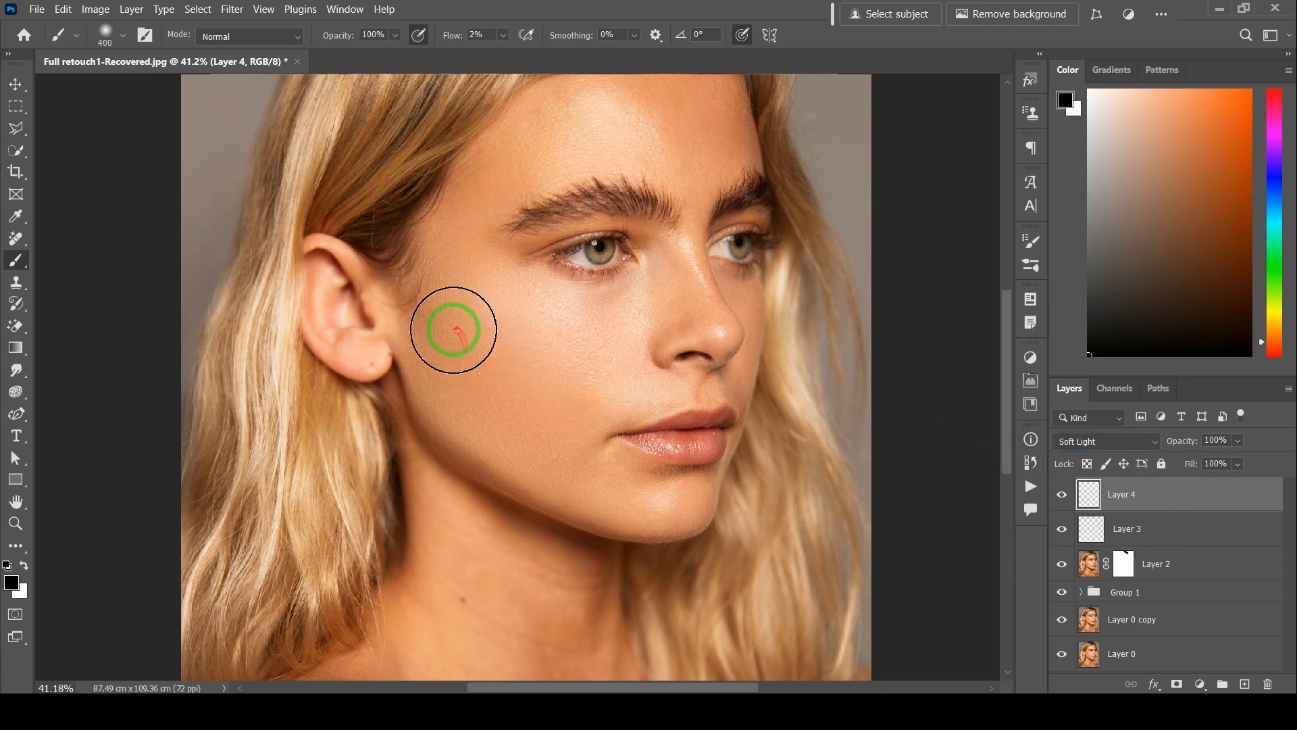
{"action": "scroll", "coordinate": [515, 371], "scroll_direction": "up", "scroll_amount": 2}
{"action": "key", "text": "bracketright"}
{"action": "left_click_drag", "start_coordinate": [564, 419], "coordinate": [444, 363]}
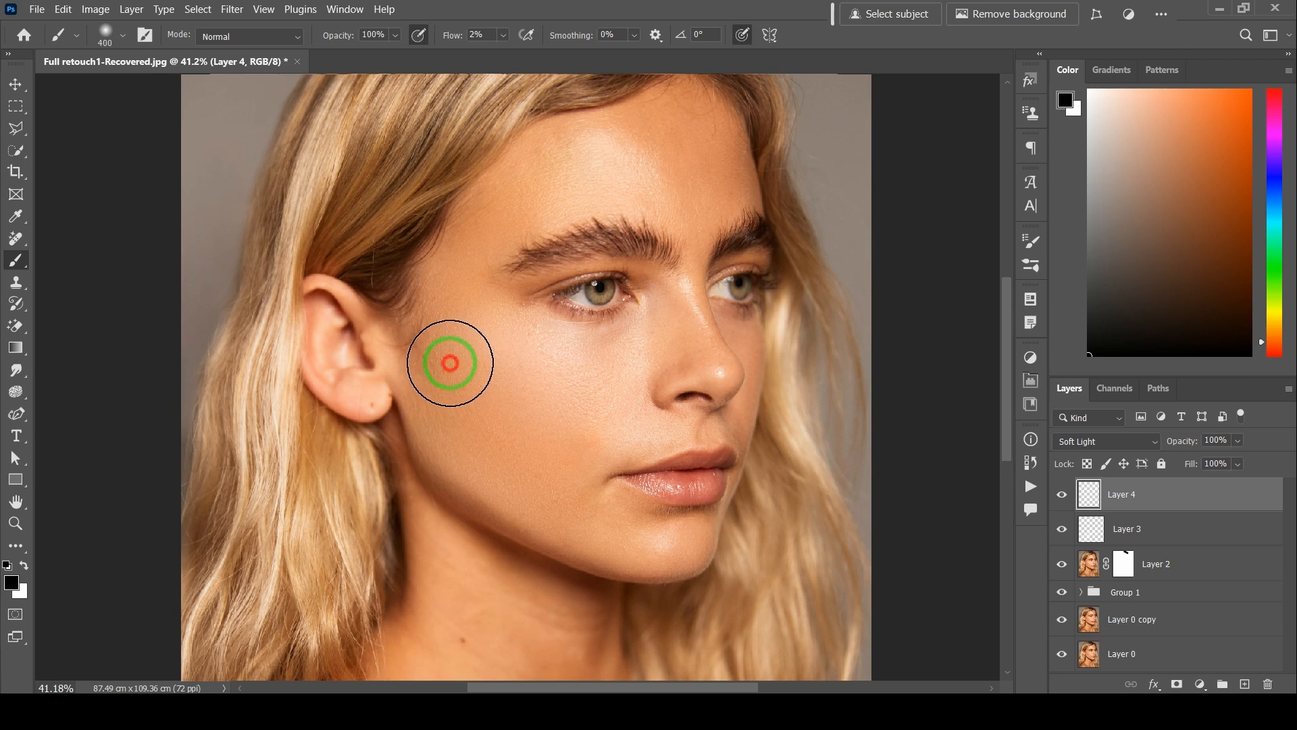
{"action": "left_click_drag", "start_coordinate": [556, 434], "coordinate": [438, 360]}
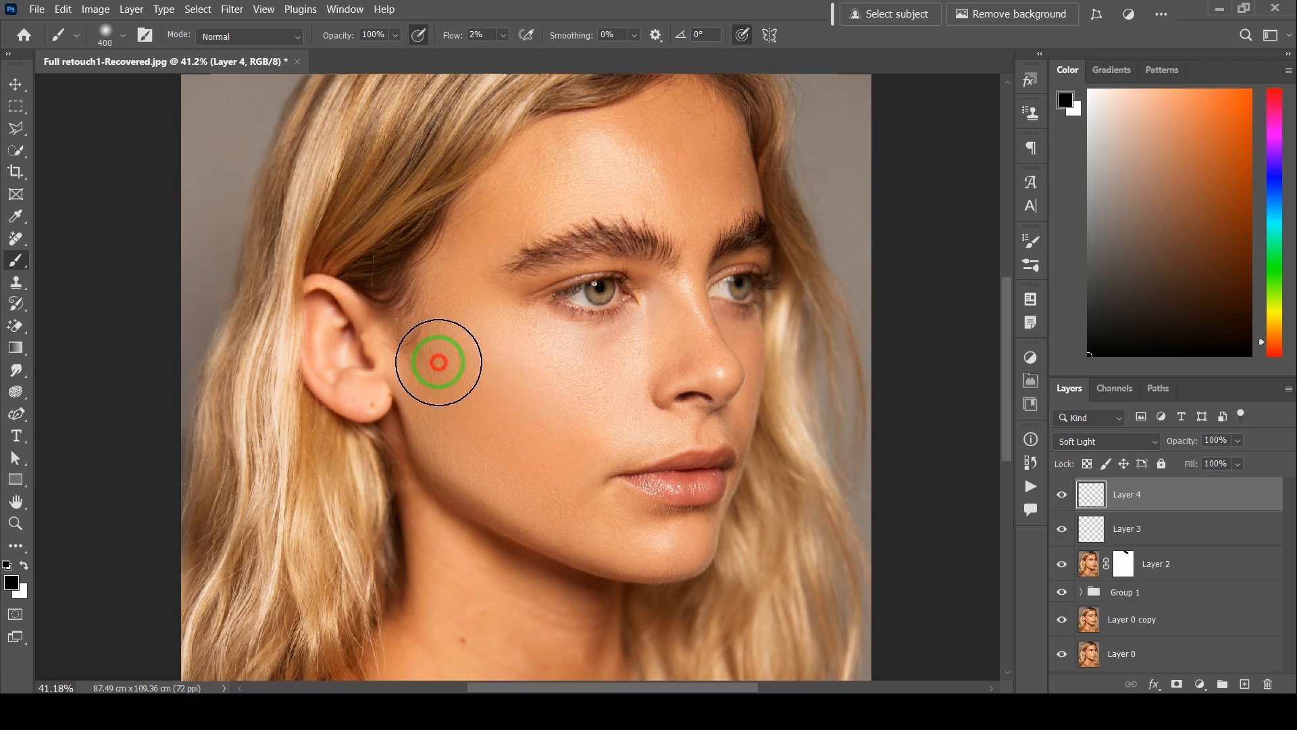
{"action": "left_click_drag", "start_coordinate": [567, 443], "coordinate": [454, 387]}
{"action": "mouse_move", "coordinate": [560, 448]}
{"action": "left_mouse_down"}
{"action": "mouse_move", "coordinate": [423, 406]}
{"action": "mouse_move", "coordinate": [415, 357]}
{"action": "mouse_move", "coordinate": [554, 429]}
{"action": "mouse_move", "coordinate": [411, 333]}
{"action": "left_mouse_up"}
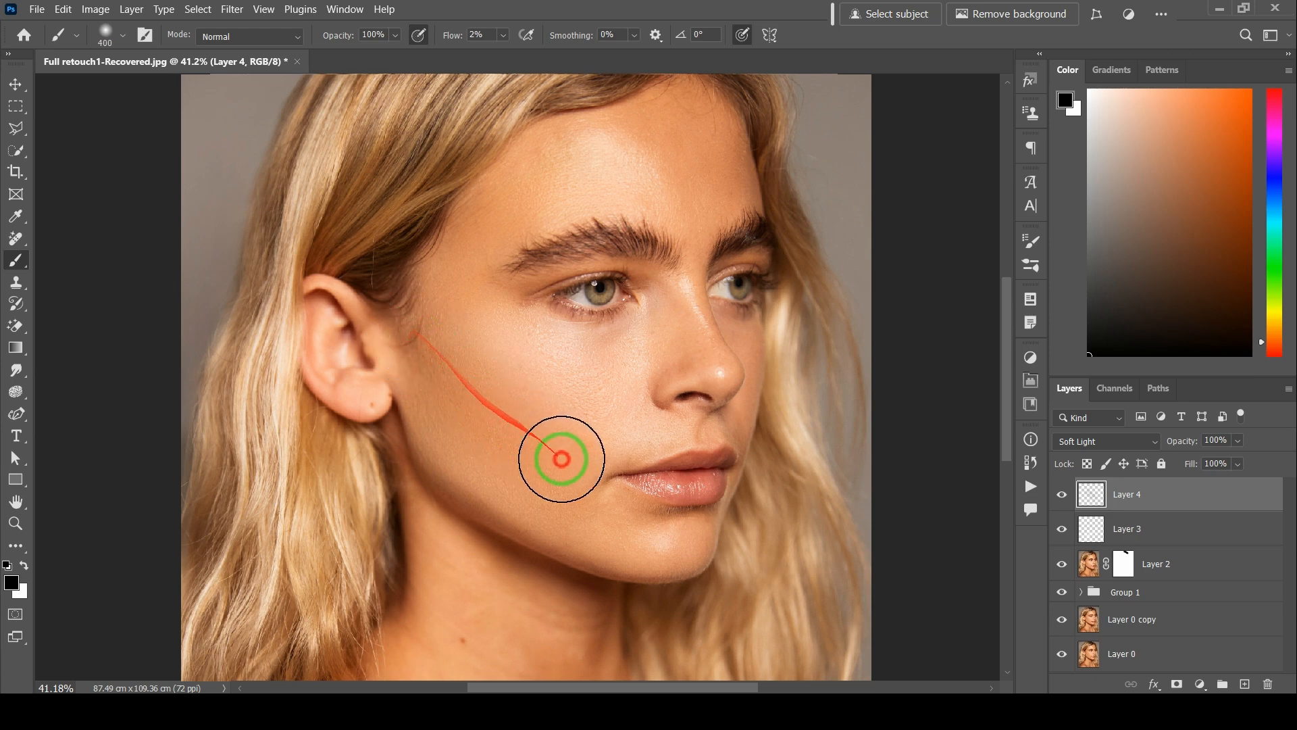
{"action": "left_click_drag", "start_coordinate": [561, 459], "coordinate": [575, 461]}
Step: Deepen the contour shadow below the cheekbone toward the mouth on Layer 4 with the black brush at size 250
{"action": "scroll", "coordinate": [656, 500], "scroll_direction": "down", "scroll_amount": 2}
{"action": "mouse_move", "coordinate": [465, 366]}
{"action": "left_mouse_down"}
{"action": "mouse_move", "coordinate": [599, 458]}
{"action": "mouse_move", "coordinate": [561, 419]}
{"action": "left_mouse_up"}
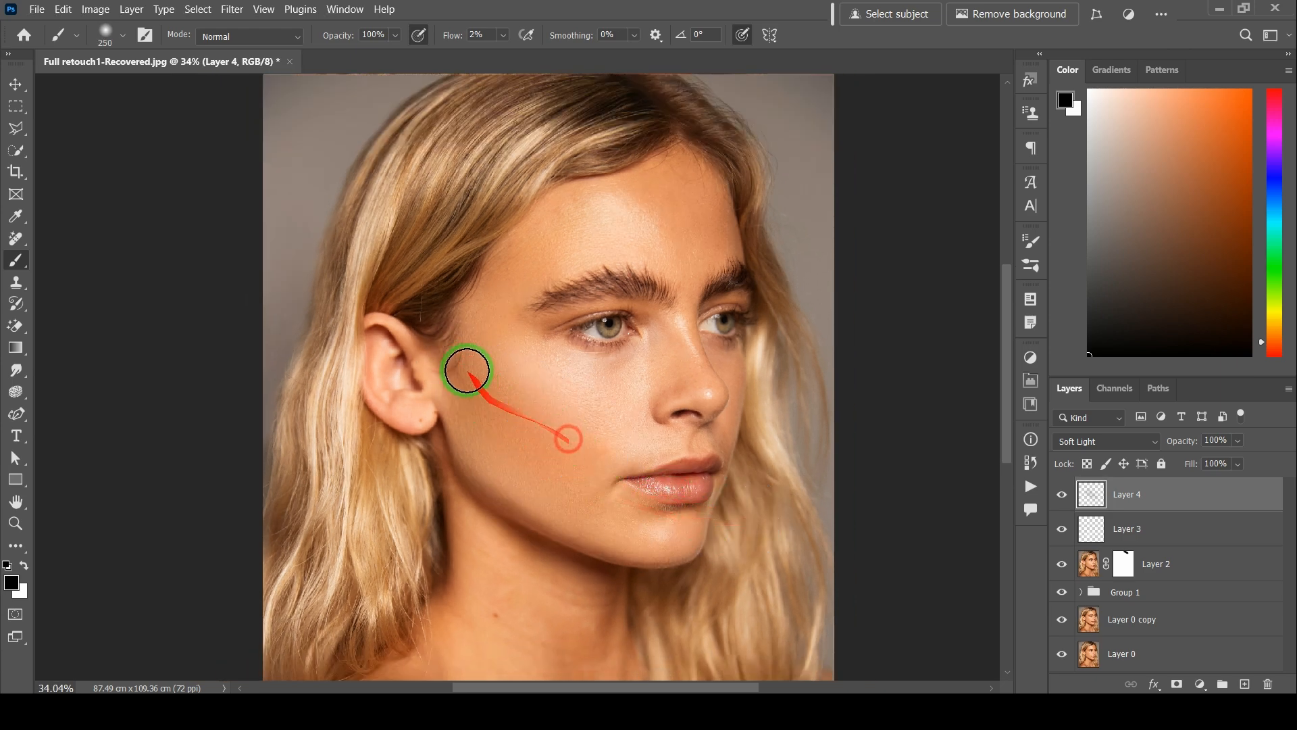
{"action": "left_click_drag", "start_coordinate": [444, 370], "coordinate": [604, 464]}
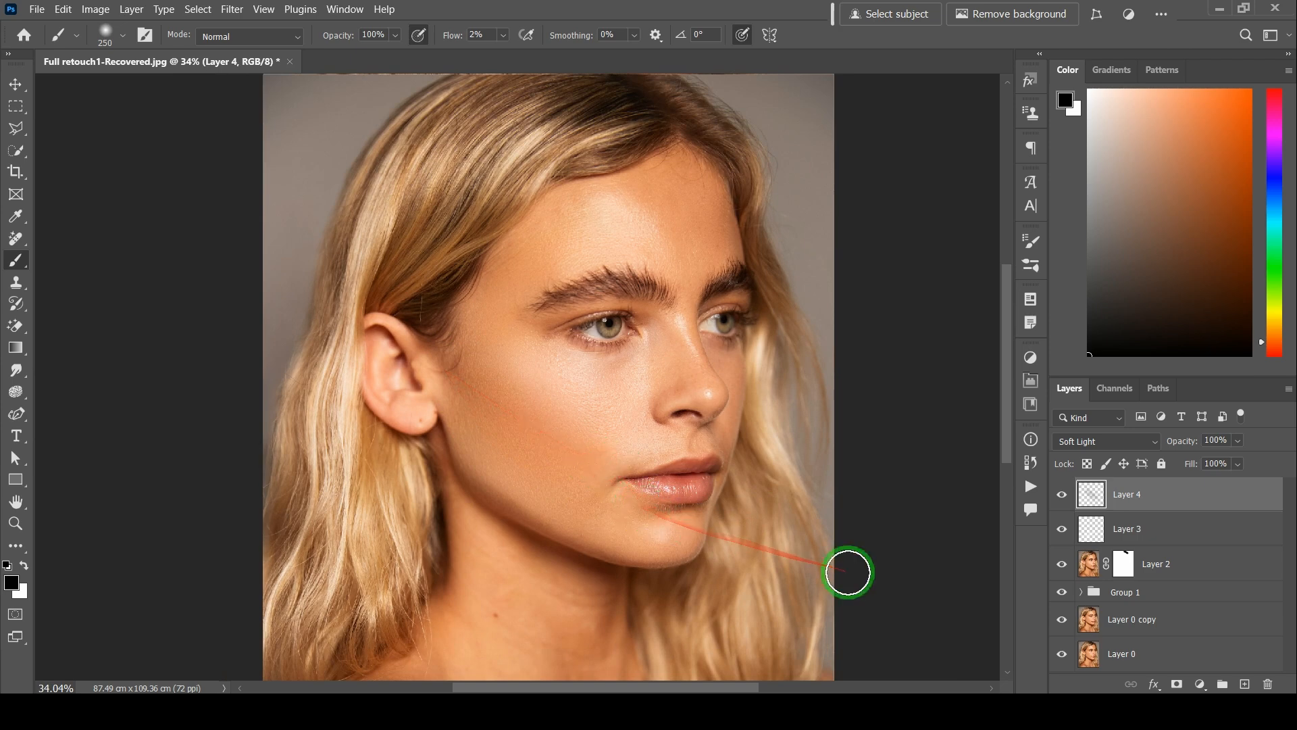
Step: Reduce Layer 4's opacity to 75% and soften the contour near the mouth with a black brush on a new layer mask
{"action": "scroll", "coordinate": [848, 572], "scroll_direction": "down", "scroll_amount": 2}
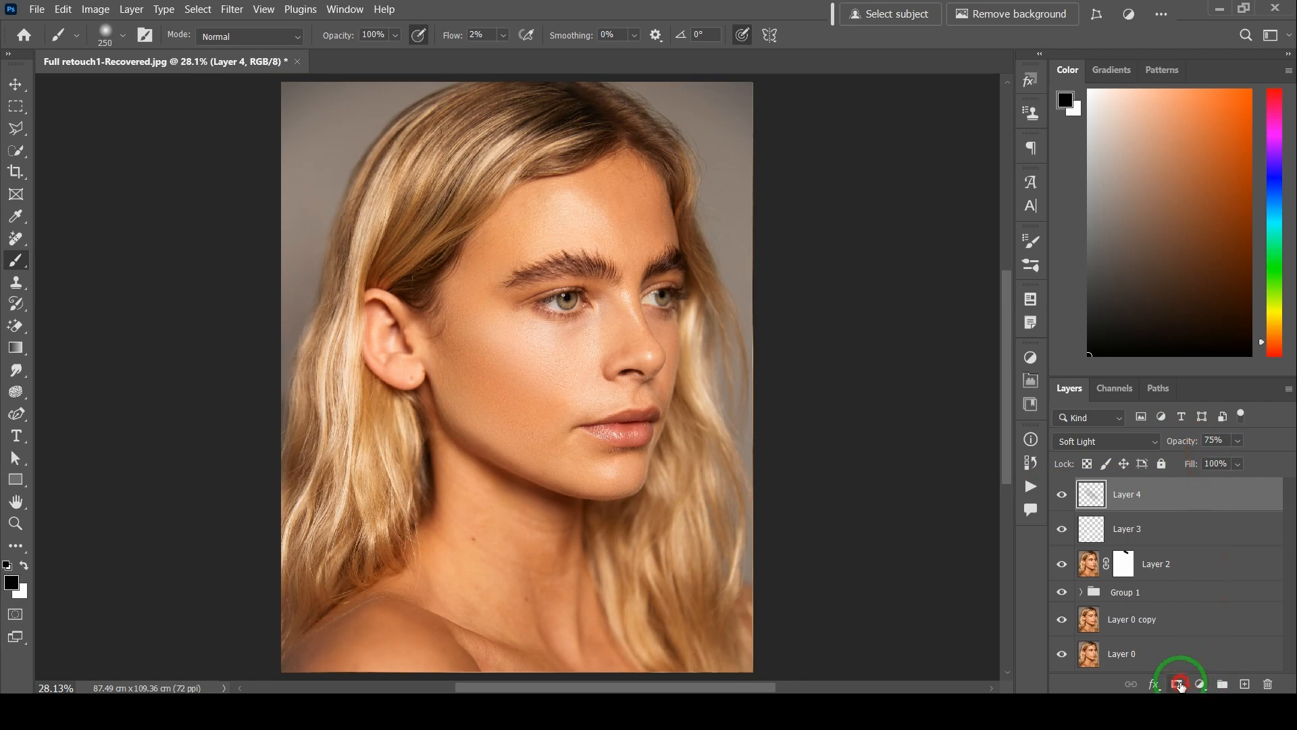
{"action": "left_click", "coordinate": [1179, 684]}
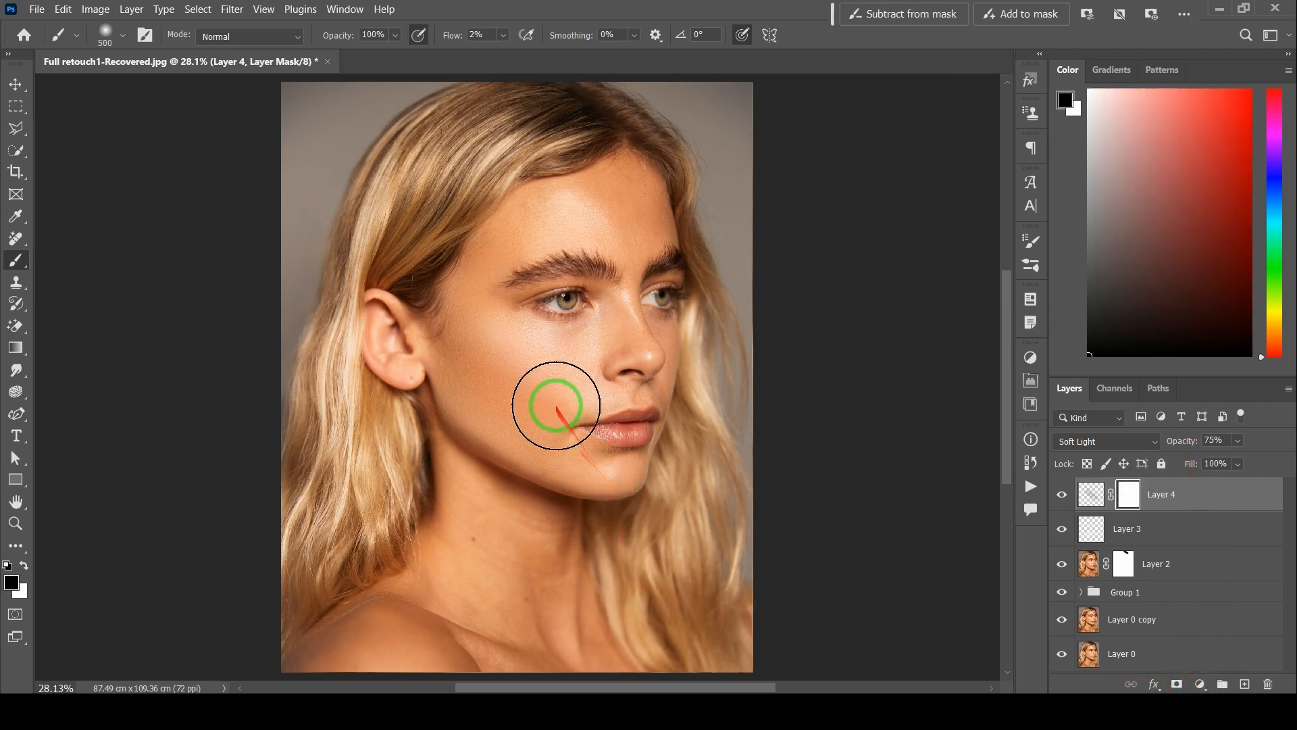
{"action": "mouse_move", "coordinate": [557, 413]}
{"action": "left_mouse_down"}
{"action": "mouse_move", "coordinate": [569, 440]}
{"action": "mouse_move", "coordinate": [587, 441]}
{"action": "mouse_move", "coordinate": [578, 424]}
{"action": "mouse_move", "coordinate": [592, 417]}
{"action": "mouse_move", "coordinate": [585, 442]}
{"action": "mouse_move", "coordinate": [572, 430]}
{"action": "mouse_move", "coordinate": [568, 462]}
{"action": "mouse_move", "coordinate": [571, 369]}
{"action": "mouse_move", "coordinate": [551, 438]}
{"action": "mouse_move", "coordinate": [585, 429]}
{"action": "mouse_move", "coordinate": [512, 458]}
{"action": "mouse_move", "coordinate": [685, 554]}
{"action": "mouse_move", "coordinate": [516, 444]}
{"action": "mouse_move", "coordinate": [673, 471]}
{"action": "mouse_move", "coordinate": [1048, 491]}
{"action": "left_mouse_up"}
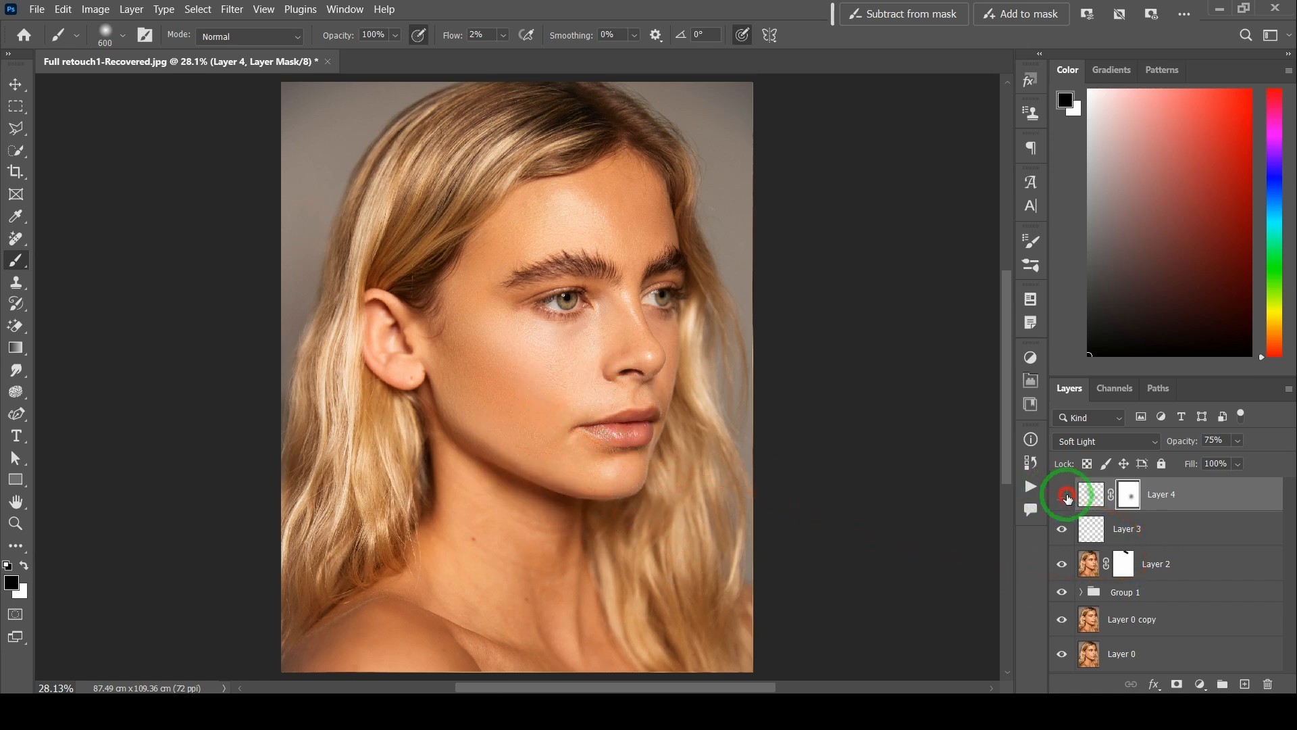
Step: Compare the face with and without the burned cheek contour by toggling Layer 4's visibility
{"action": "left_click", "coordinate": [1066, 498]}
{"action": "left_click", "coordinate": [1066, 497]}
{"action": "left_click", "coordinate": [1065, 497]}
{"action": "left_click", "coordinate": [1066, 497]}
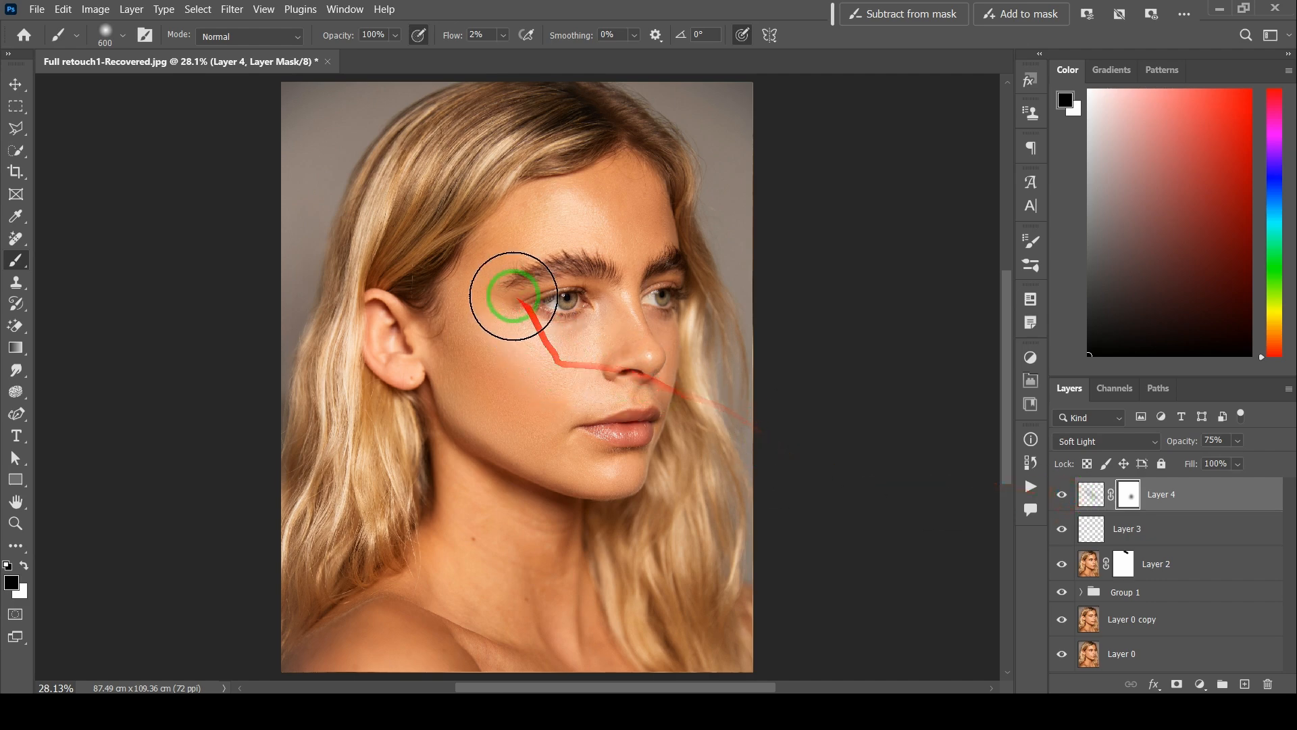
{"action": "left_click", "coordinate": [1061, 497]}
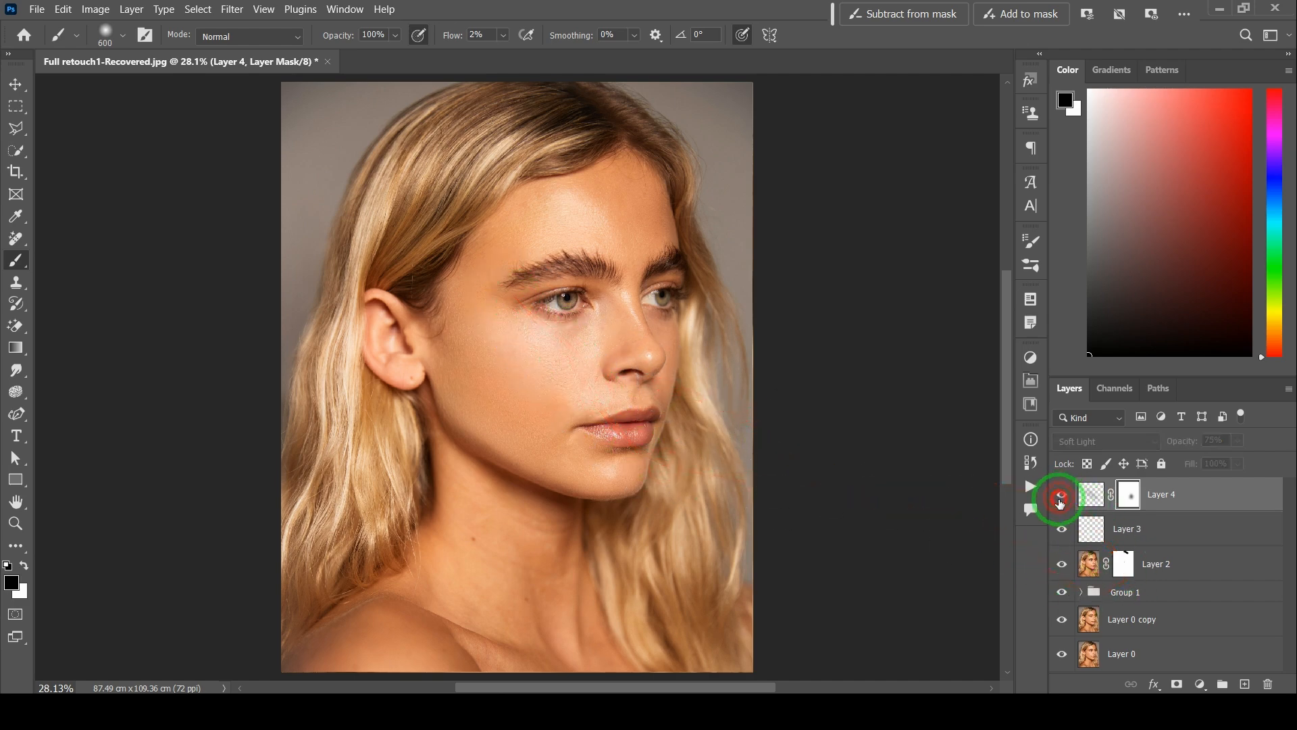
{"action": "left_click", "coordinate": [1060, 500]}
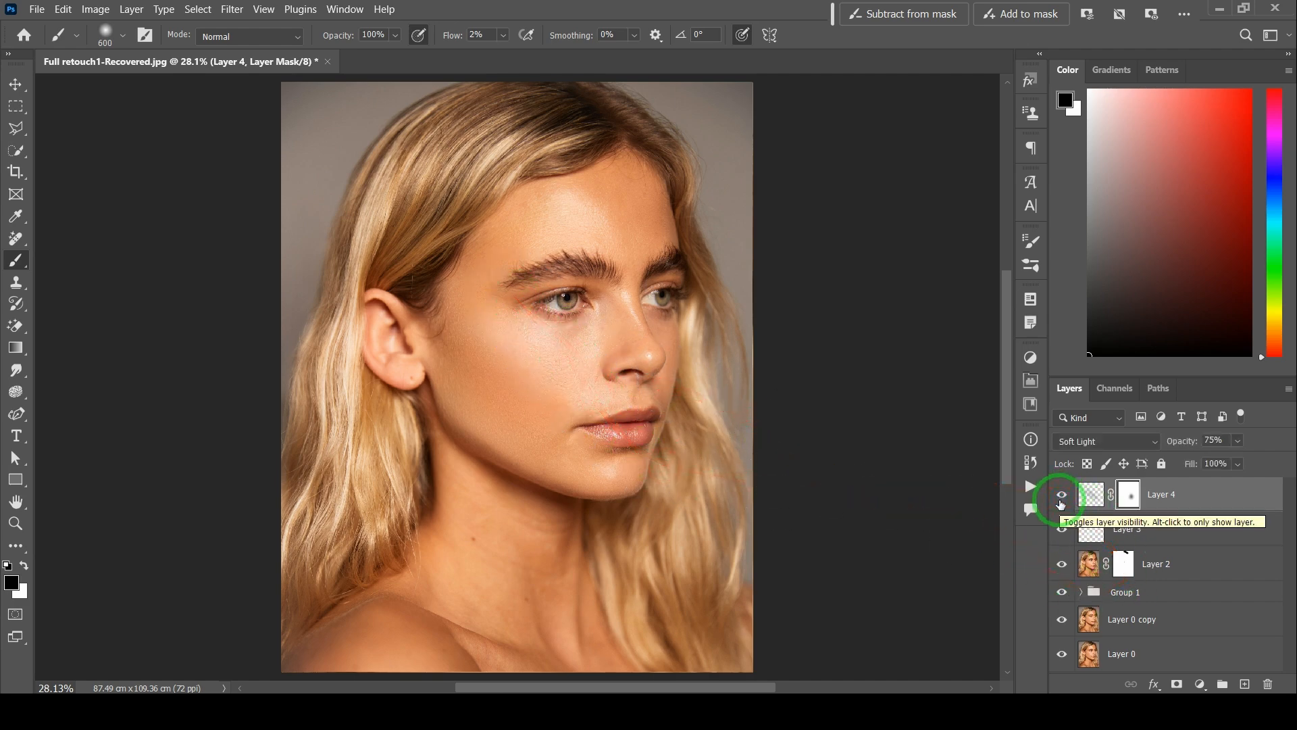
{"action": "left_click", "coordinate": [1062, 500]}
{"action": "left_click", "coordinate": [1061, 500]}
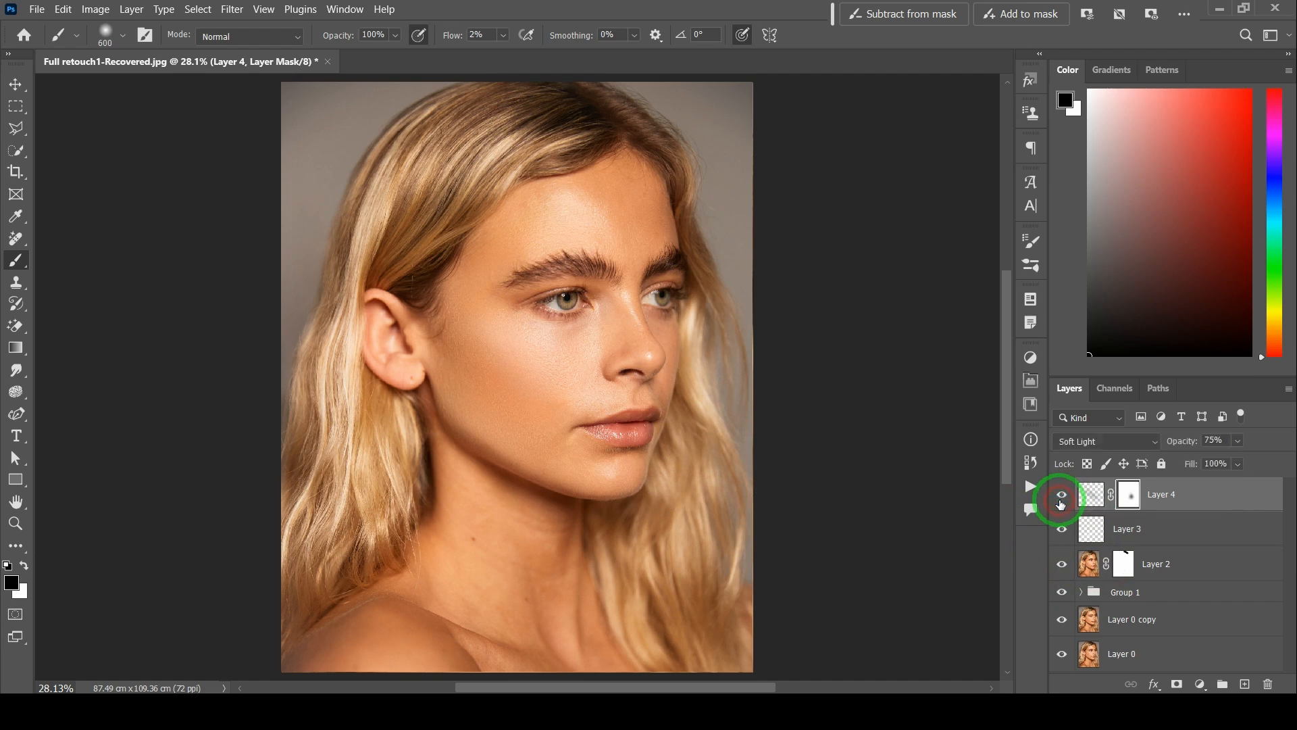
{"action": "left_click", "coordinate": [1061, 500]}
{"action": "left_click", "coordinate": [1061, 500]}
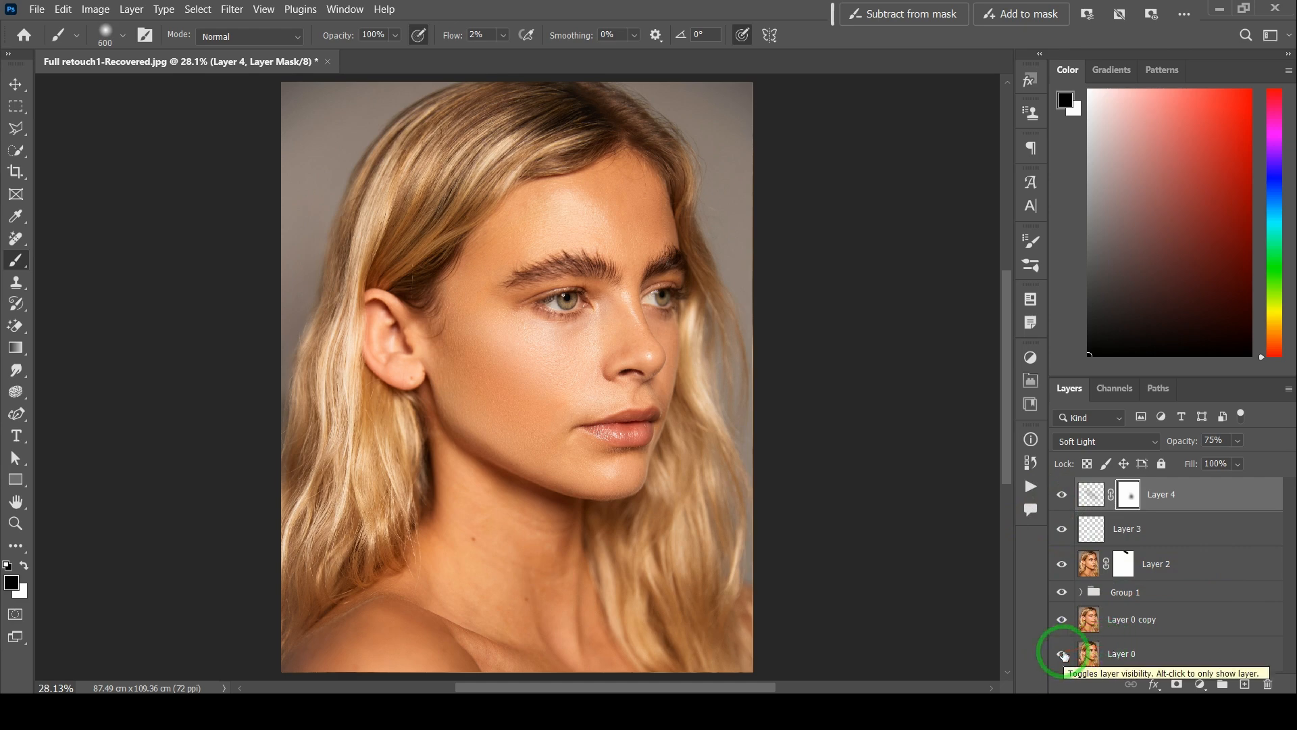
Step: Compare the retouched portrait with the original by isolating Layer 0 and restoring all layers, clearing the layer selection in between
{"action": "left_click", "coordinate": [1063, 654], "text": "alt"}
{"action": "left_click", "coordinate": [1063, 654], "text": "alt"}
{"action": "left_click", "coordinate": [1063, 654], "text": "alt"}
{"action": "left_click", "coordinate": [1063, 654], "text": "alt"}
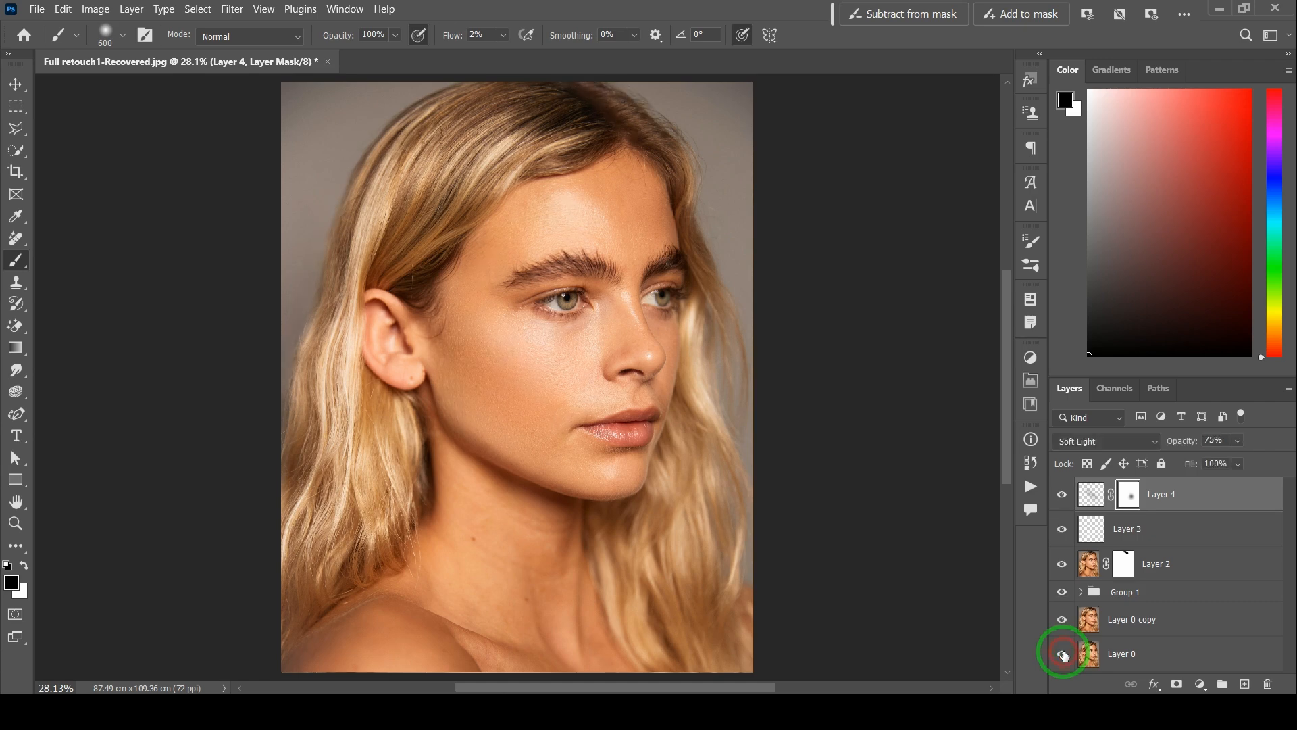
{"action": "key", "text": "v"}
{"action": "left_click", "coordinate": [843, 442]}
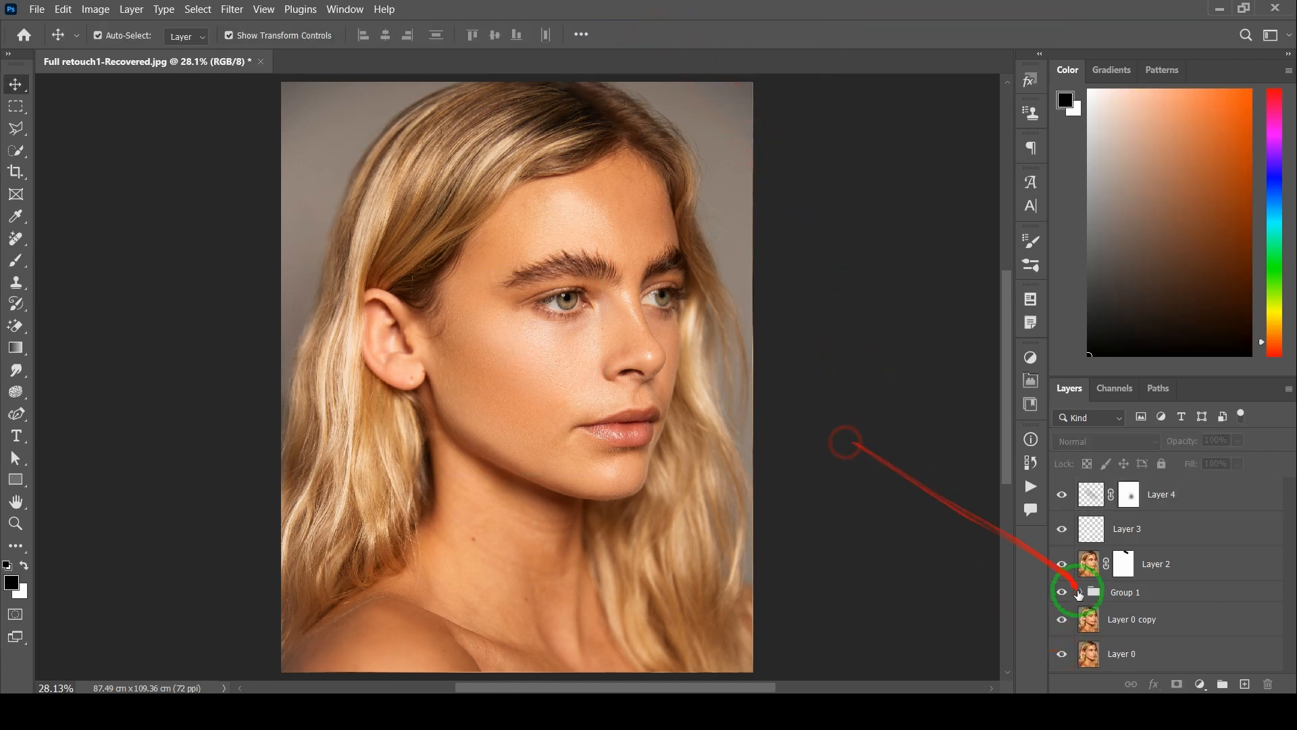
{"action": "left_click", "coordinate": [1062, 654], "text": "alt"}
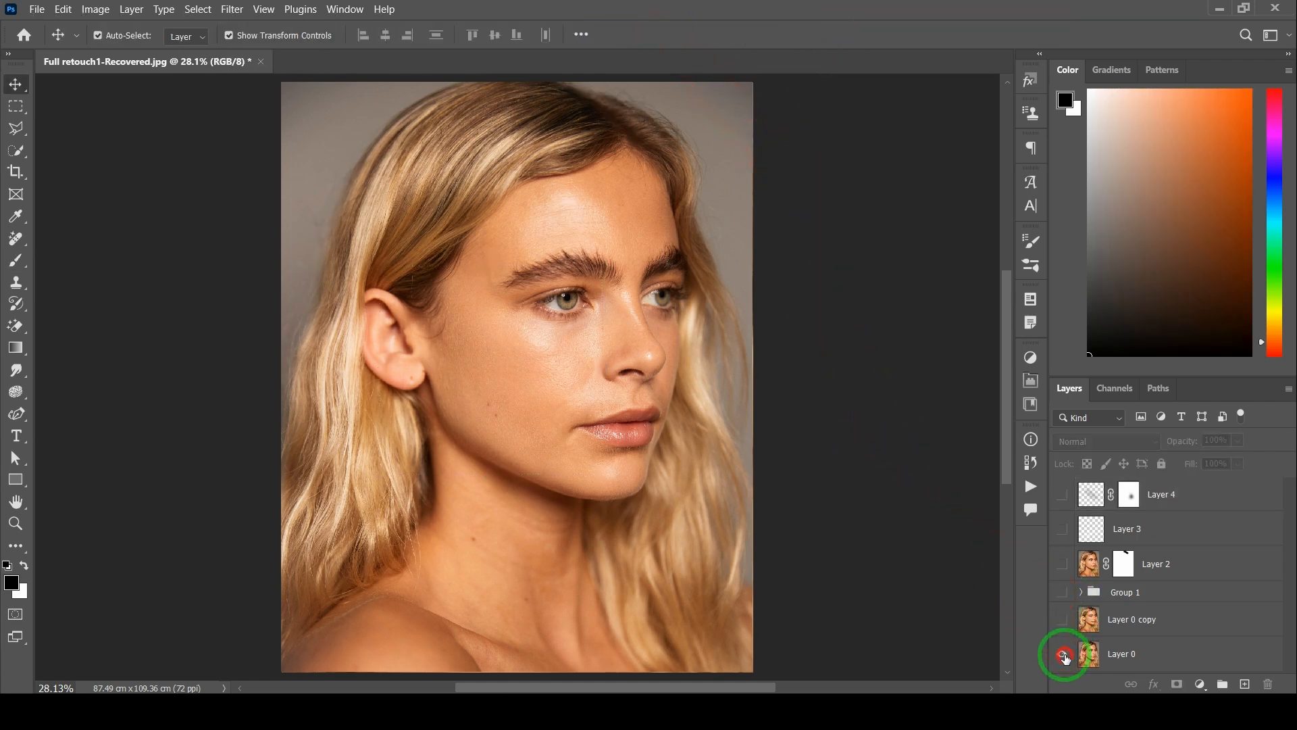
{"action": "left_click", "coordinate": [1063, 654], "text": "alt"}
{"action": "left_click", "coordinate": [1063, 654], "text": "alt"}
{"action": "left_click", "coordinate": [1063, 654], "text": "alt"}
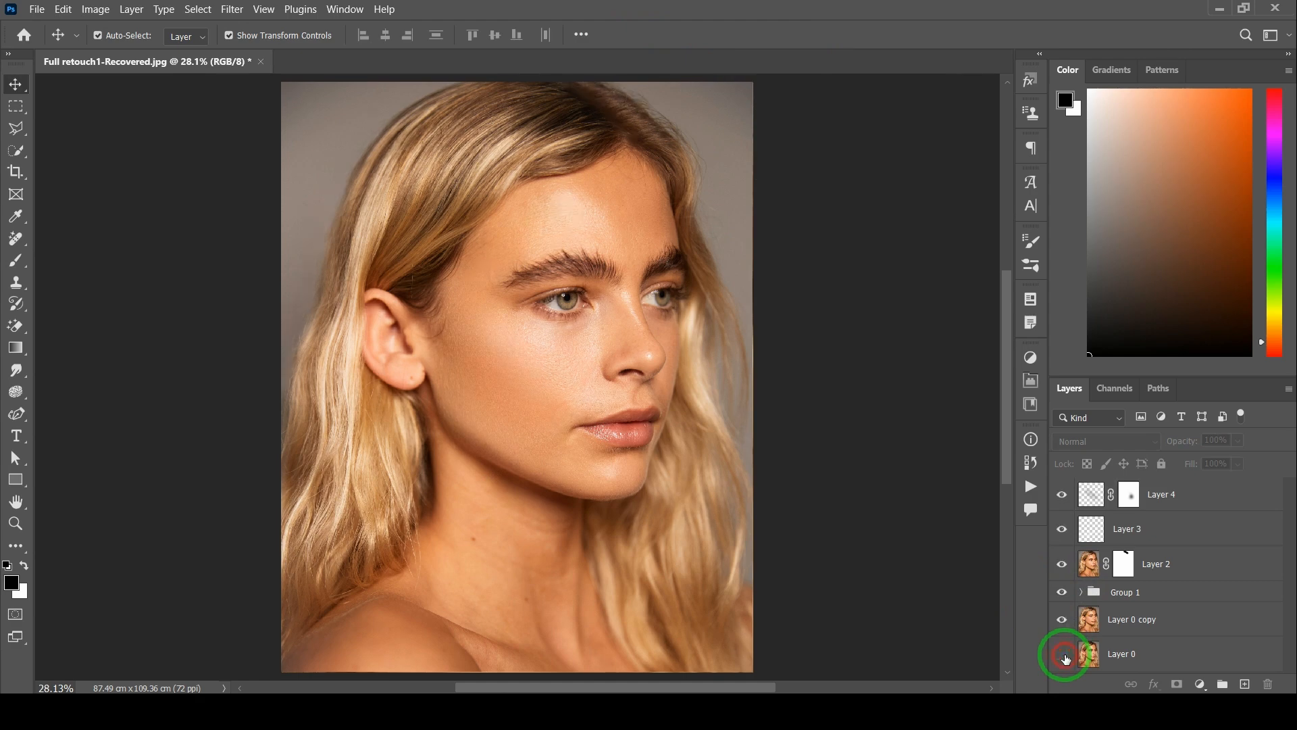